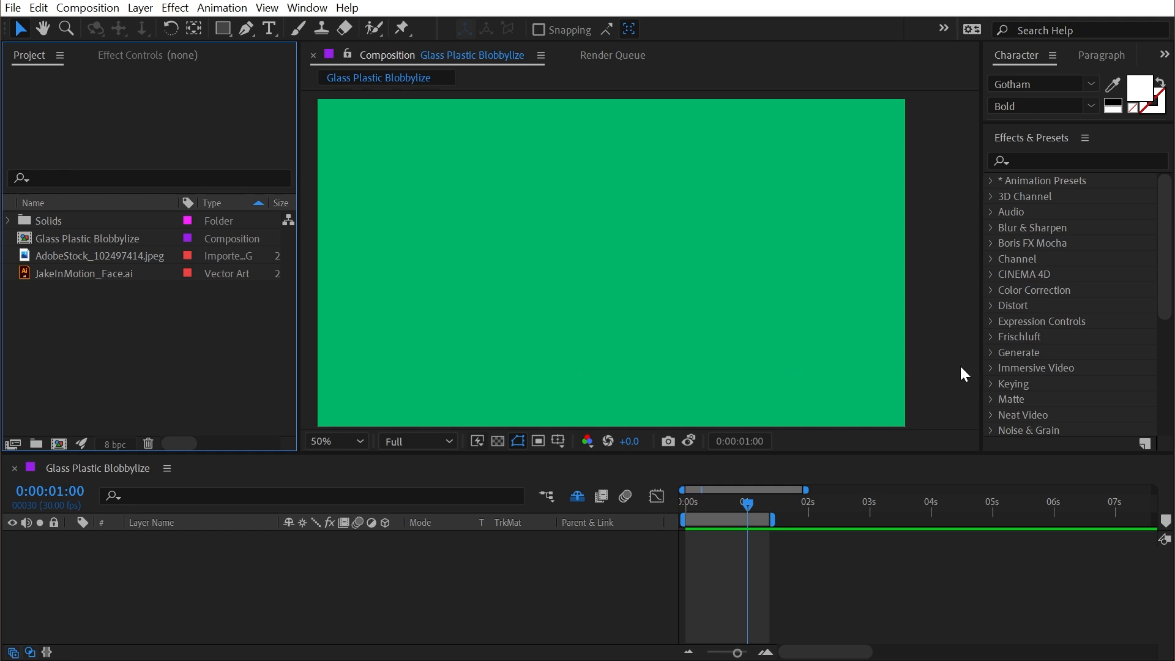
- Expand the Stylize category in the effects list and bring its CC effects into view
scroll(991, 312, down, 4)
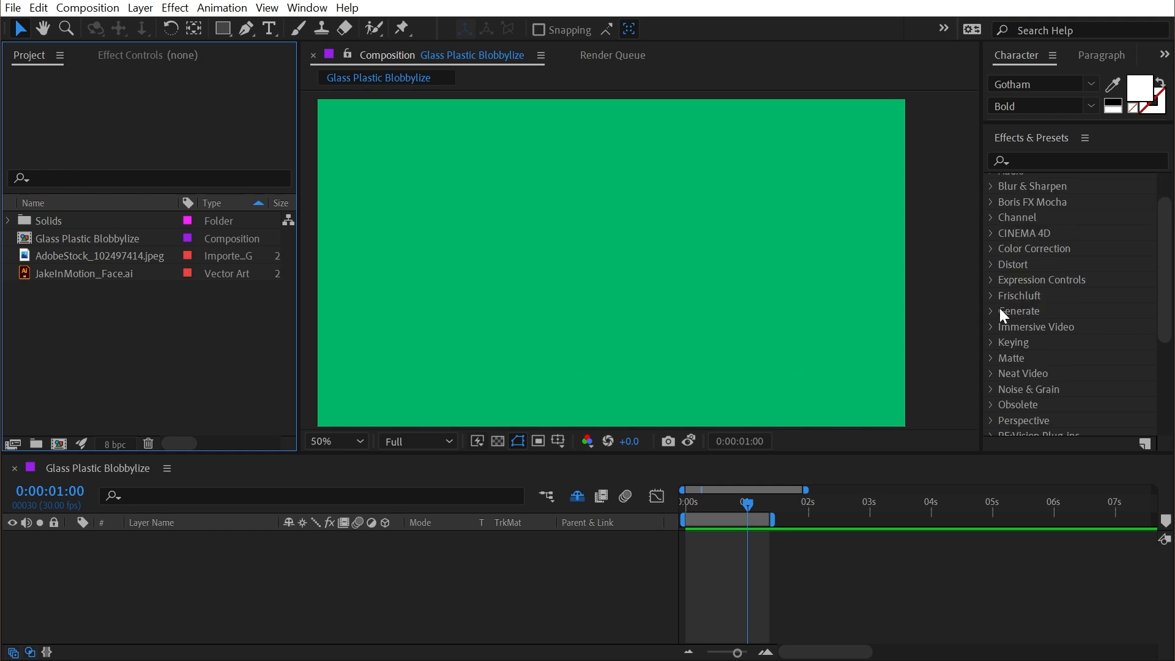
click(991, 416)
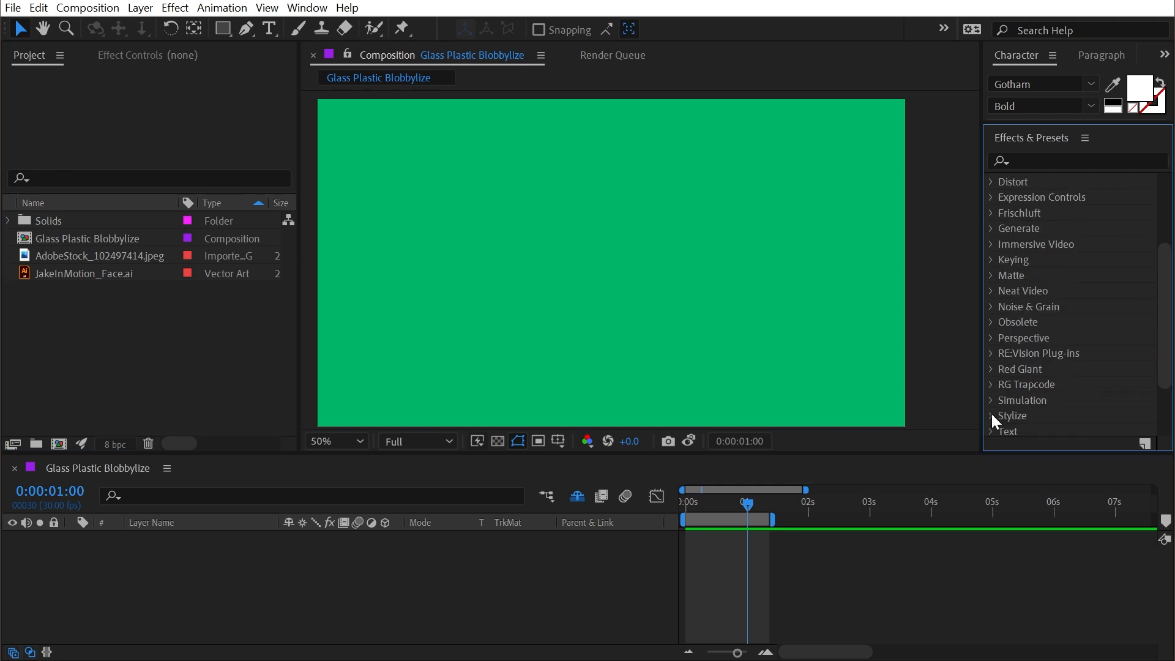
drag(1163, 310, 1161, 220)
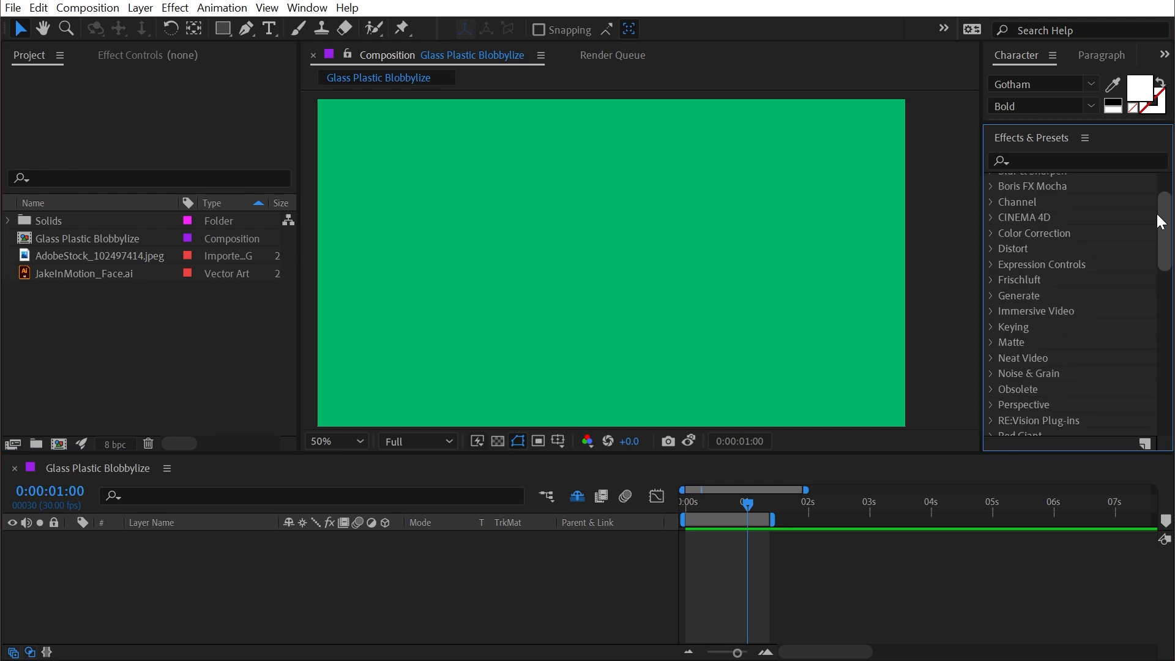
click(990, 251)
click(993, 180)
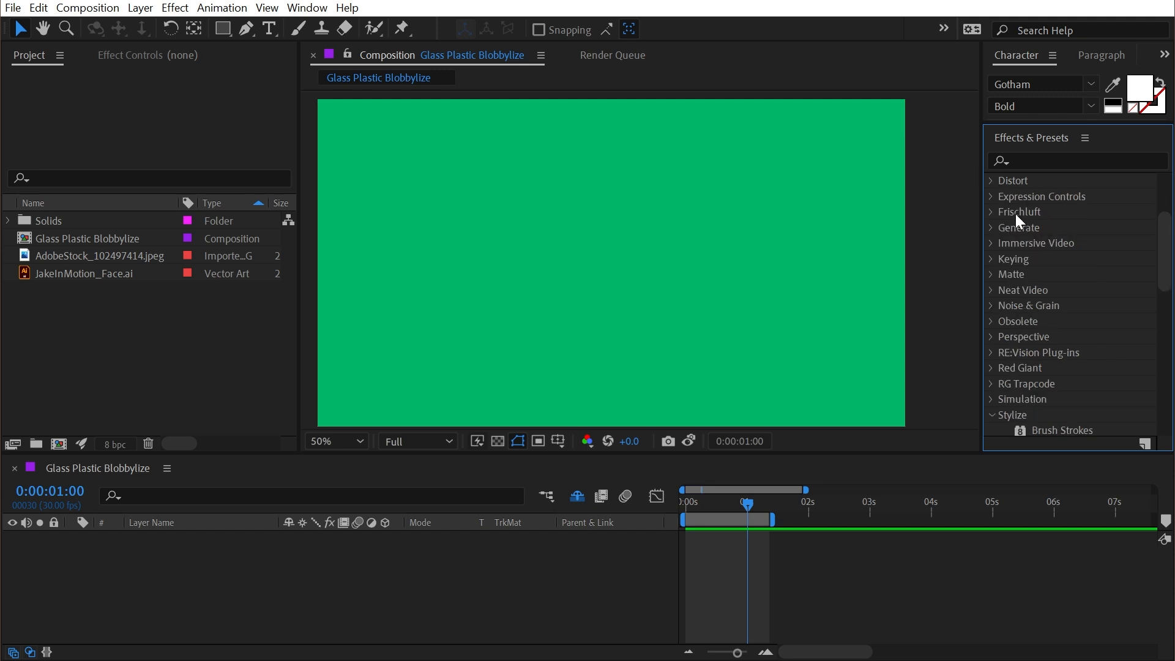
scroll(1041, 269, down, 6)
- Add JakeInMotion_Face.ai to the Glass Plastic Blobbylize composition and set its scale to 80%
drag(76, 276, 190, 538)
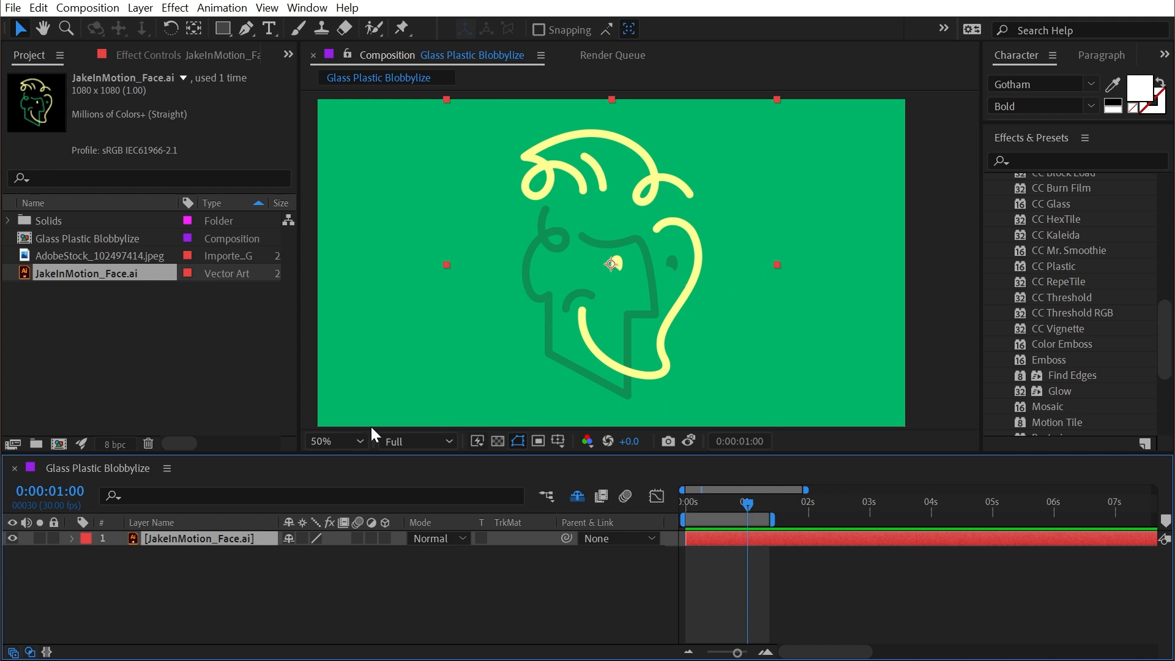
key(s)
click(338, 554)
text(80)
key(Return)
key(s)
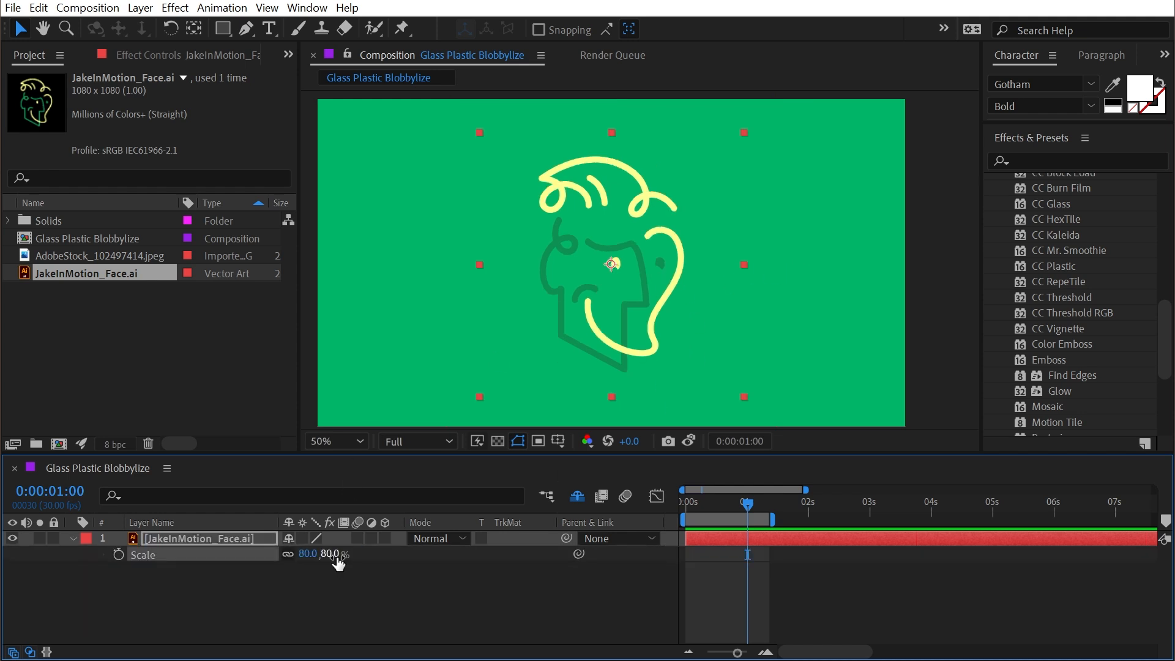
- Add AdobeStock_102497414.jpeg as the top layer of the composition and fit it to the composition's width
drag(70, 256, 162, 539)
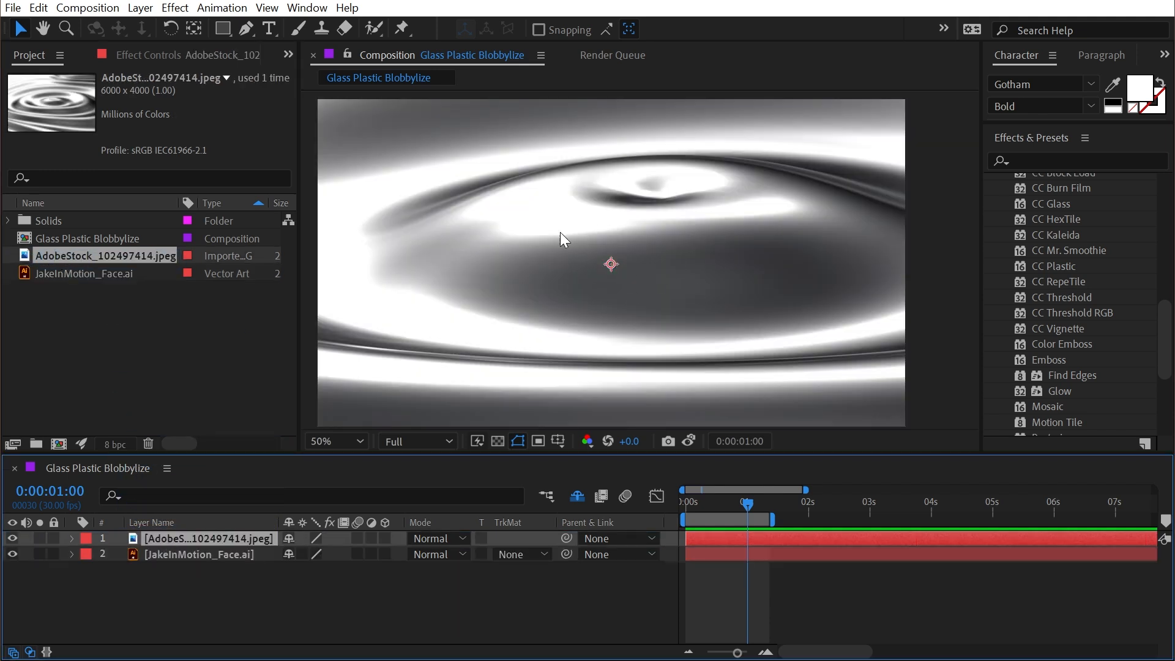
click(580, 196)
right_click(560, 427)
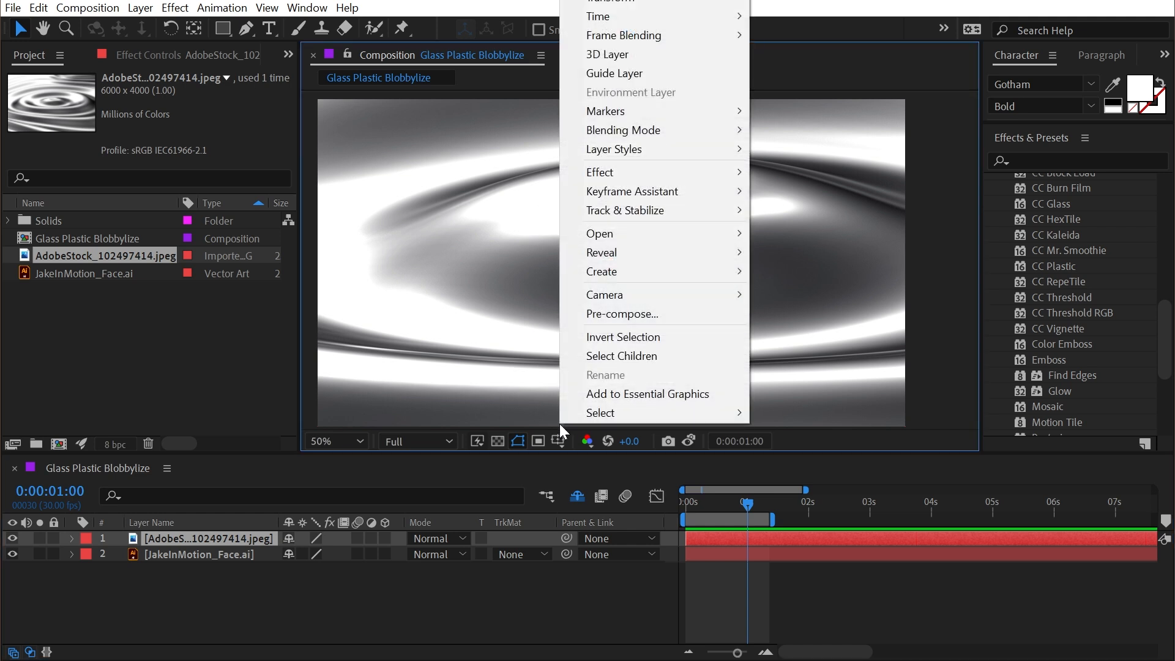
mouse_move(612, 1)
click(830, 238)
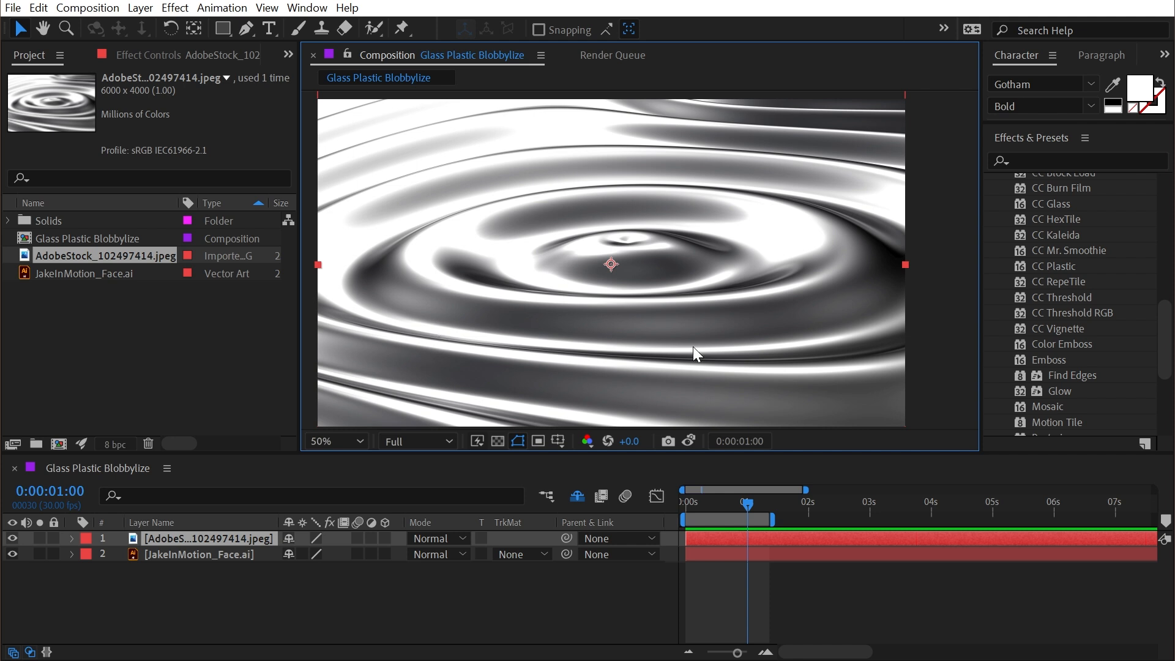
- Pre-compose the AdobeStock_102497414.jpeg layer as "Ripple Texture", moving all attributes into it, and keep it centered in the composition
key(ctrl+shift+c)
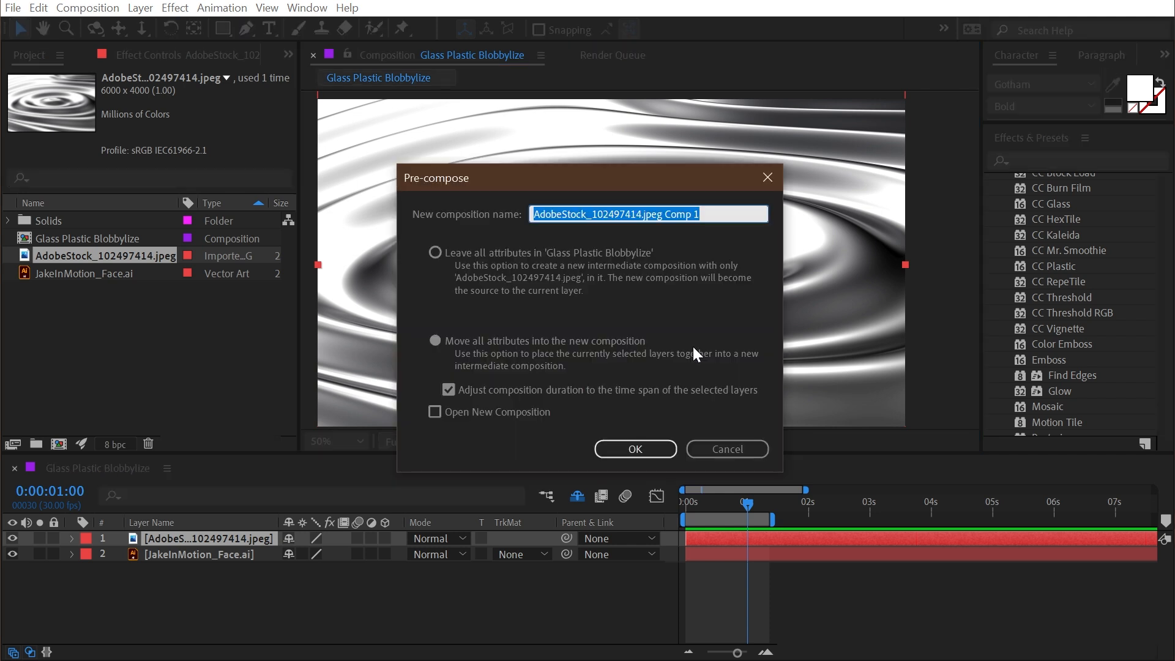
text(Ripple Texture)
click(525, 371)
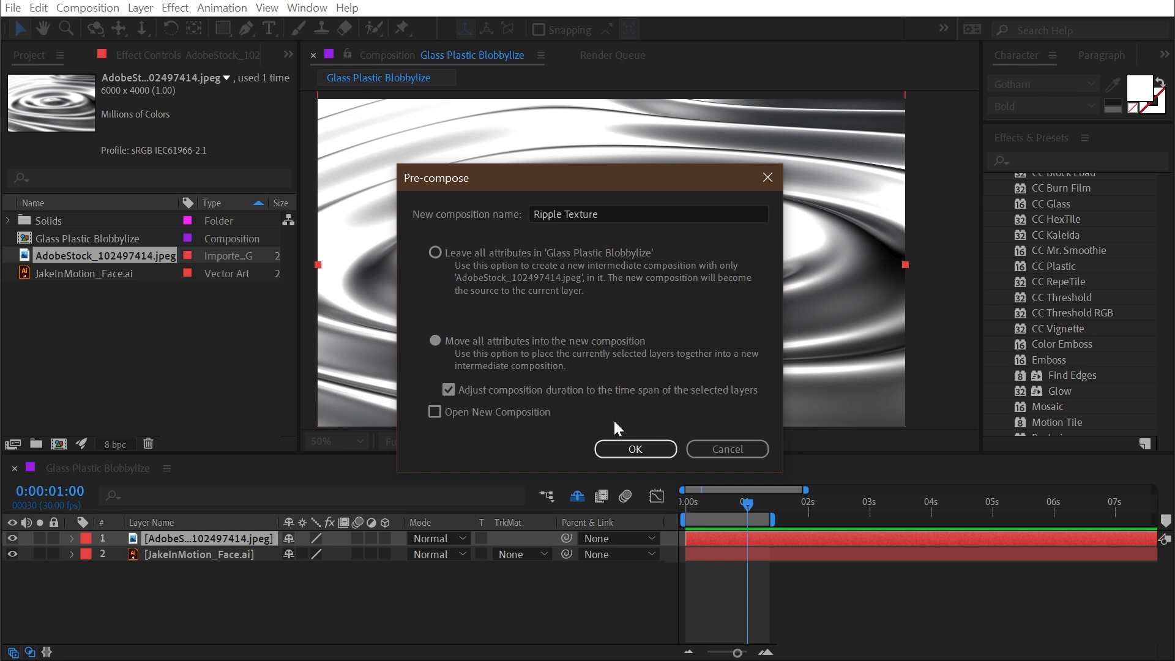
click(622, 447)
mouse_move(679, 301)
mouse_down()
mouse_move(726, 301)
mouse_move(666, 297)
mouse_move(686, 300)
mouse_up()
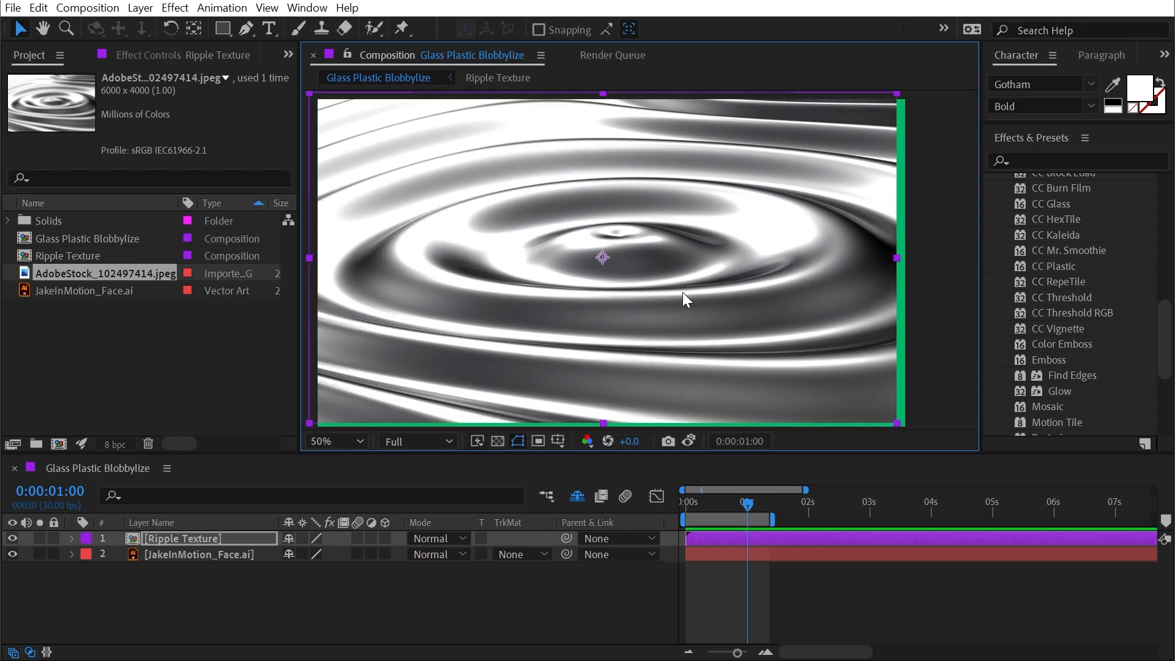
key(ctrl+z)
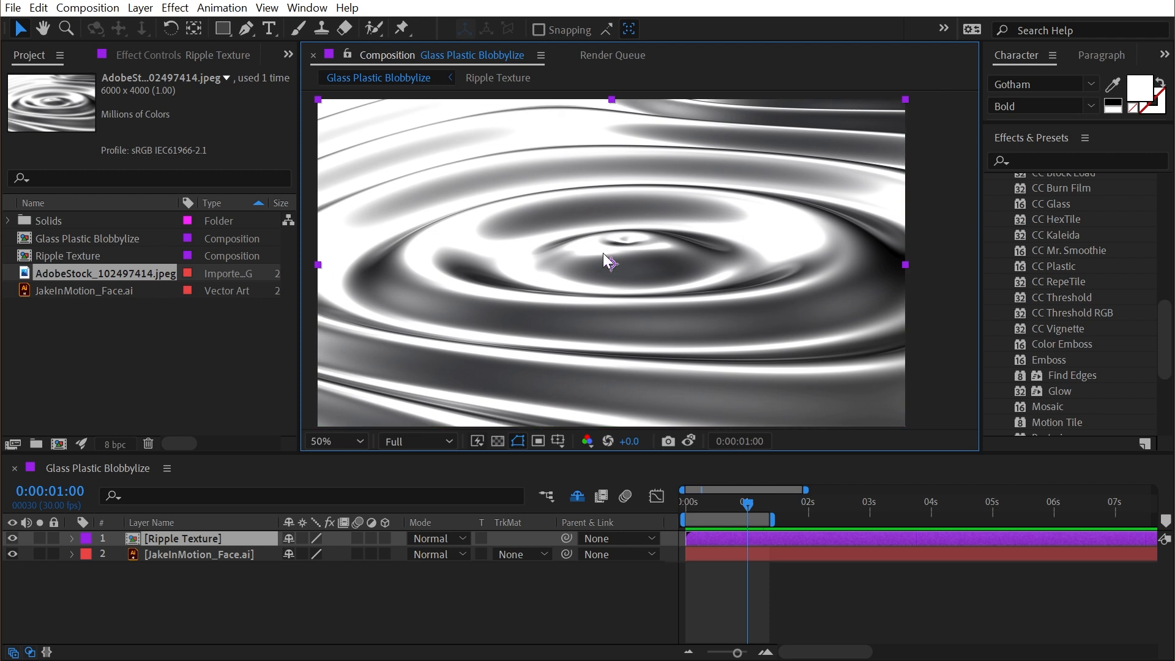
- Pre-compose the JakeInMotion_Face.ai layer as "Logo", hiding the Ripple Texture layer meanwhile and showing it again
click(11, 538)
click(167, 554)
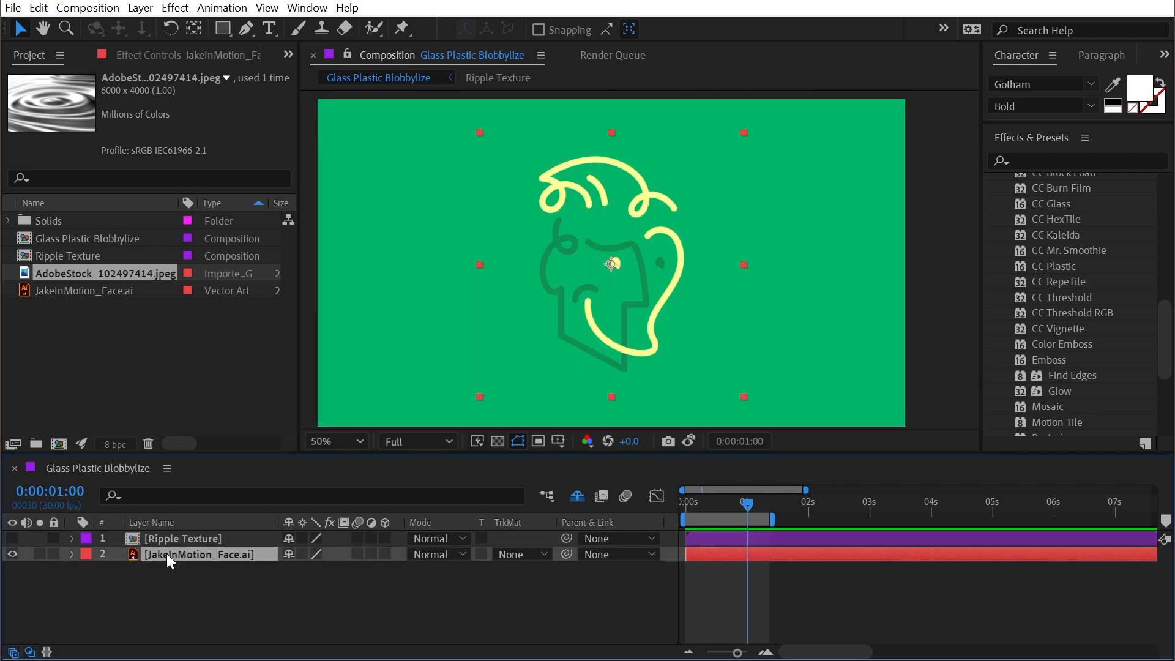
key(ctrl+shift+c)
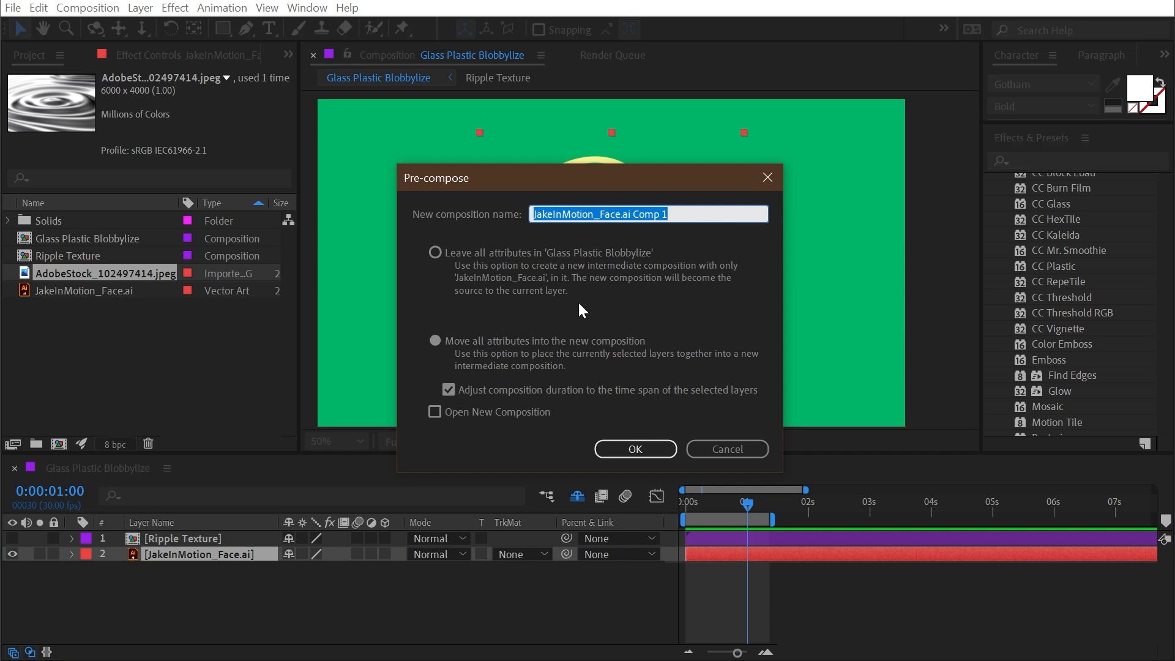
text(Logo)
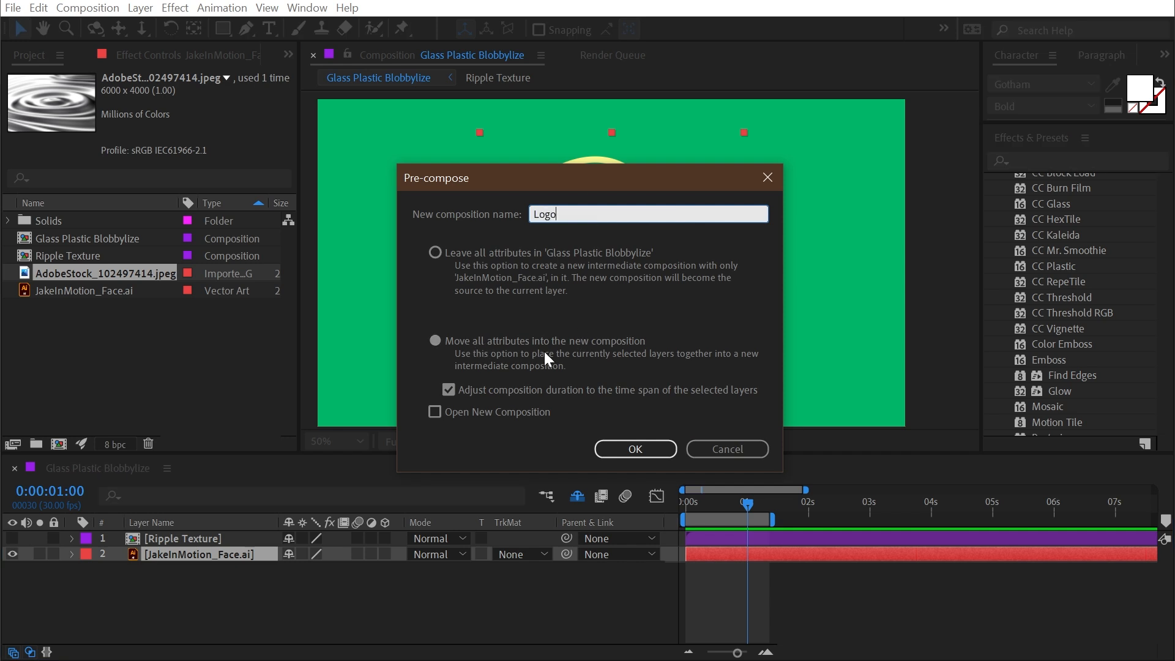
click(635, 448)
click(13, 538)
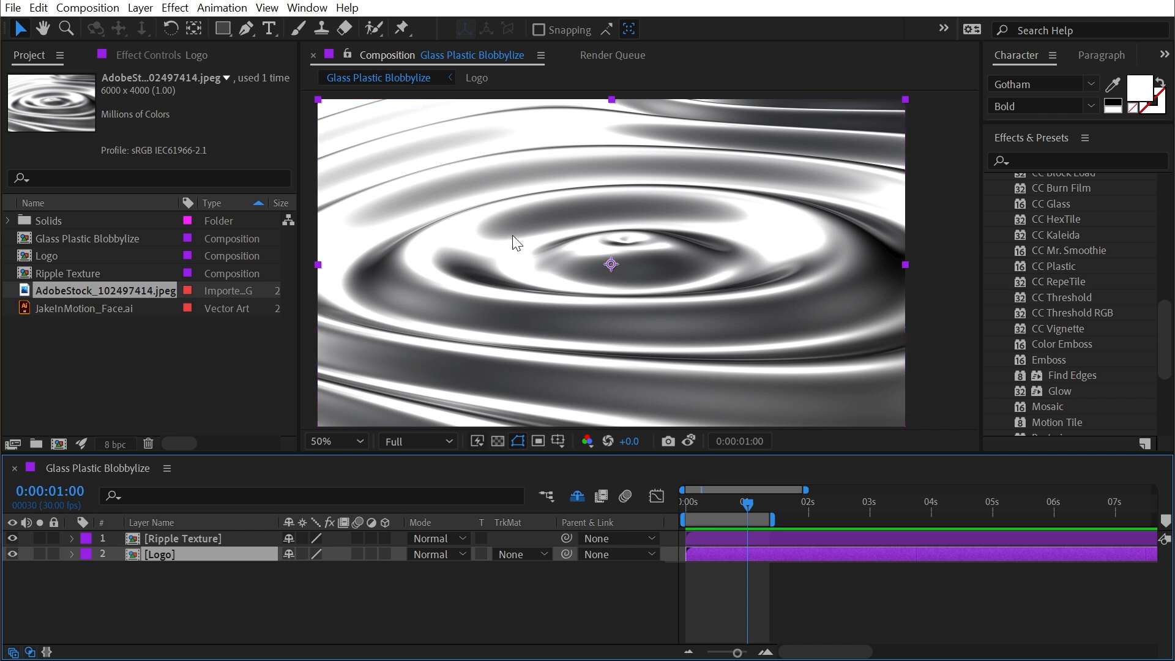
- Apply the CC Glass effect to the Ripple Texture layer
click(221, 539)
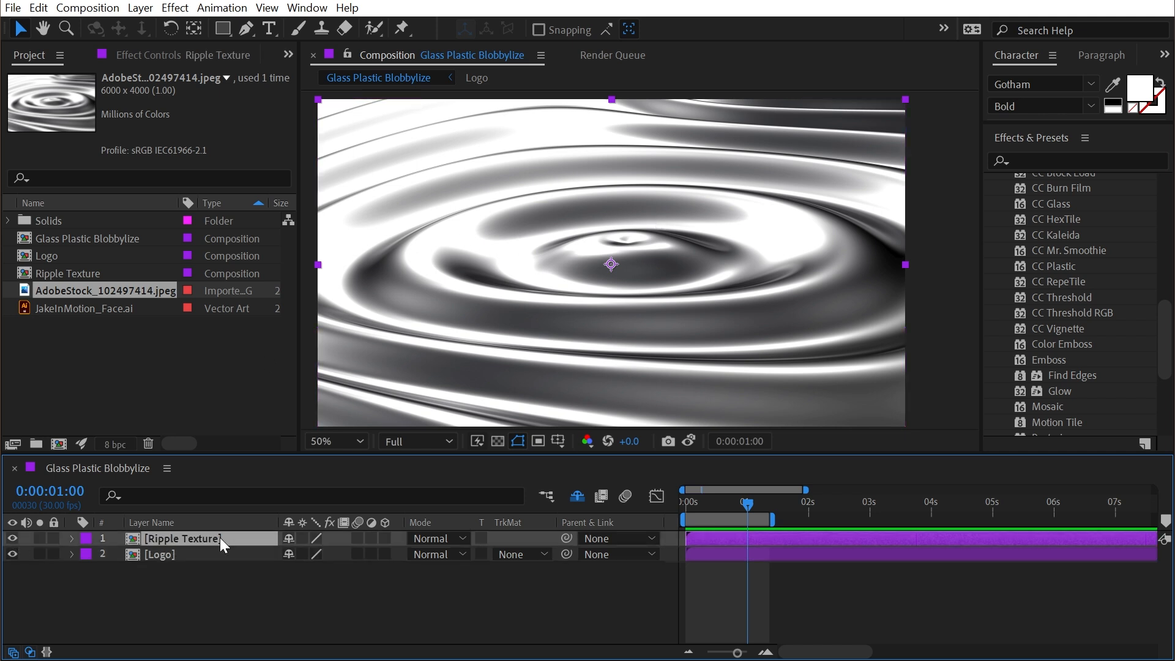
click(1050, 205)
drag(1050, 207, 237, 544)
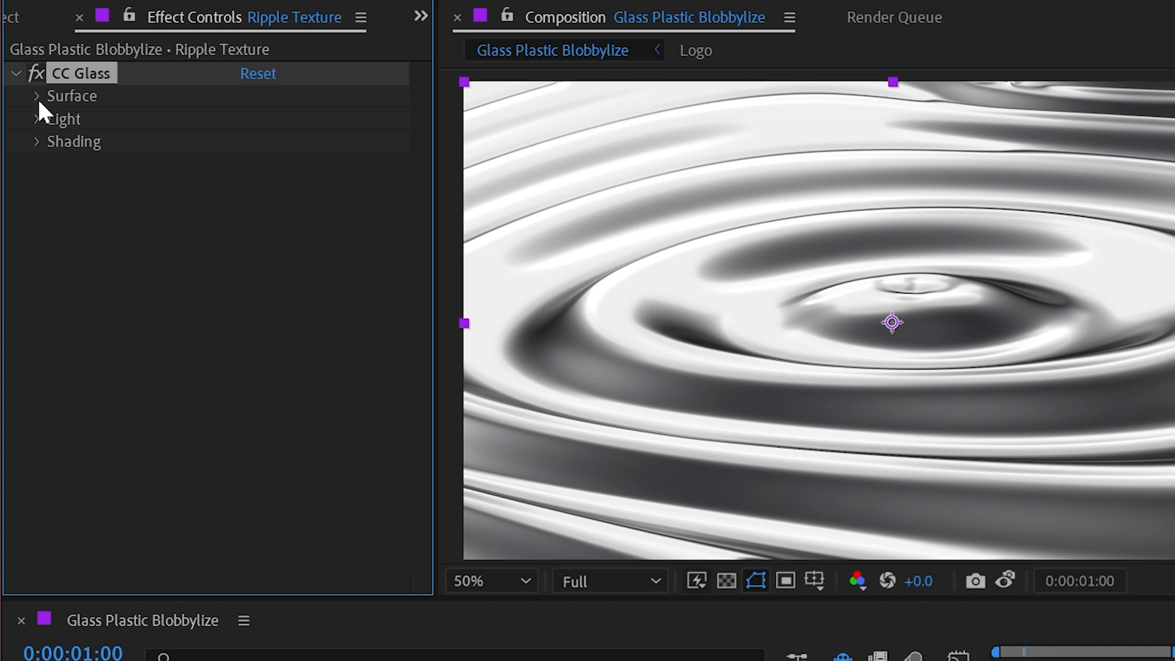
- Set the Bump Map in the CC Glass Surface settings to the Logo layer
click(38, 97)
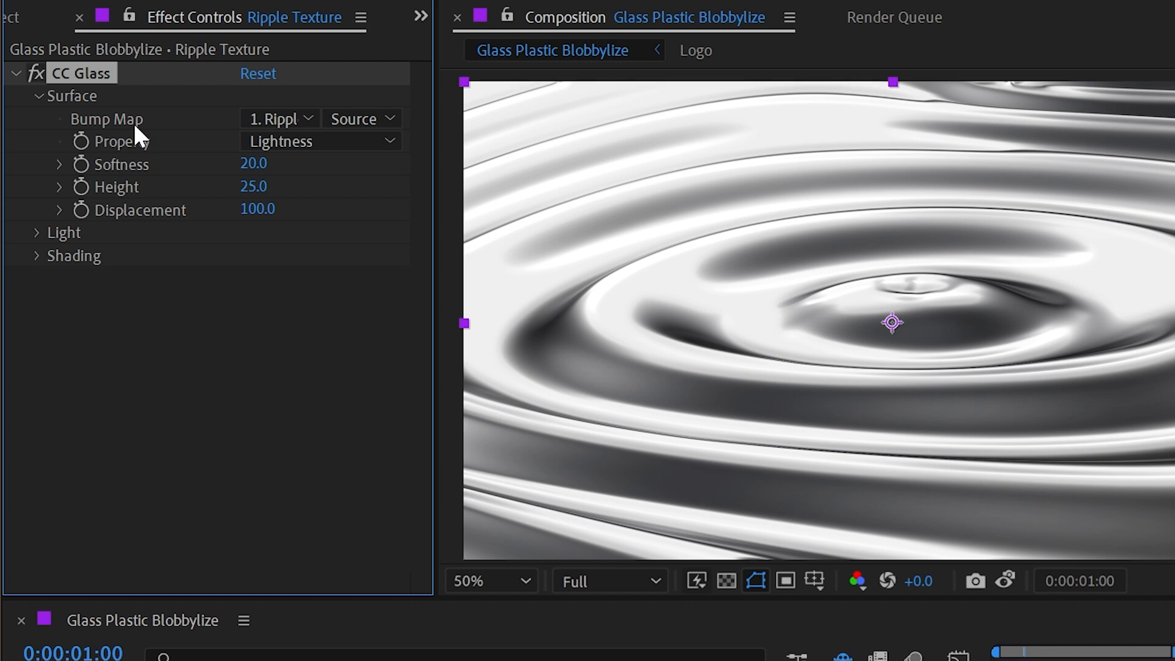
click(276, 118)
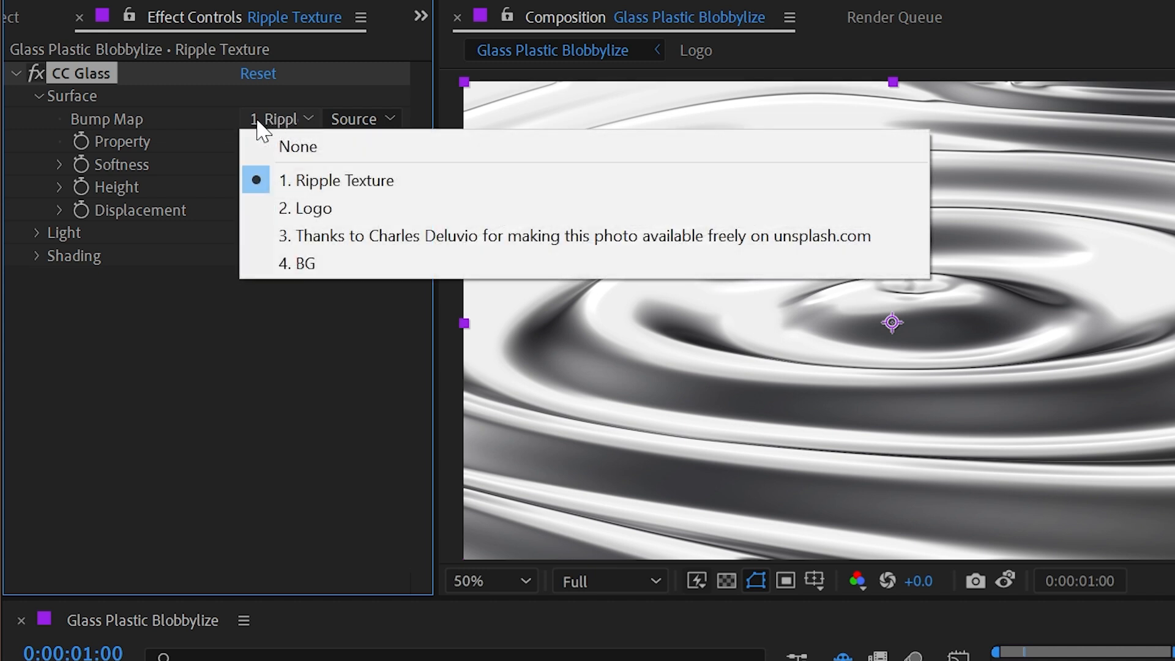
click(80, 129)
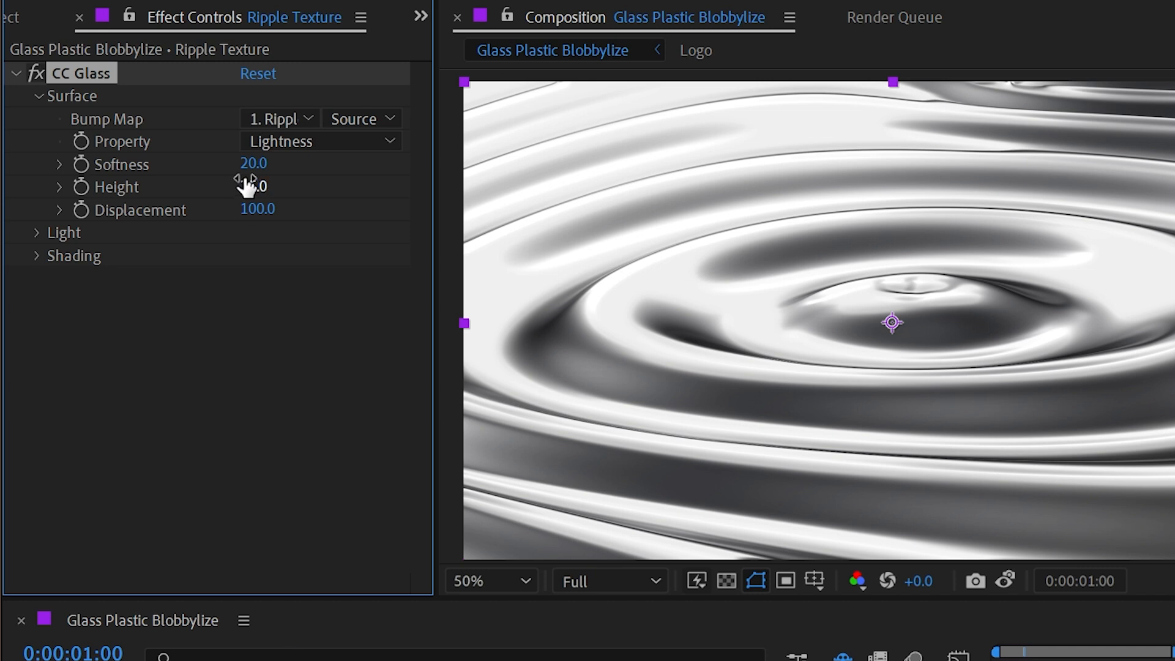
click(268, 118)
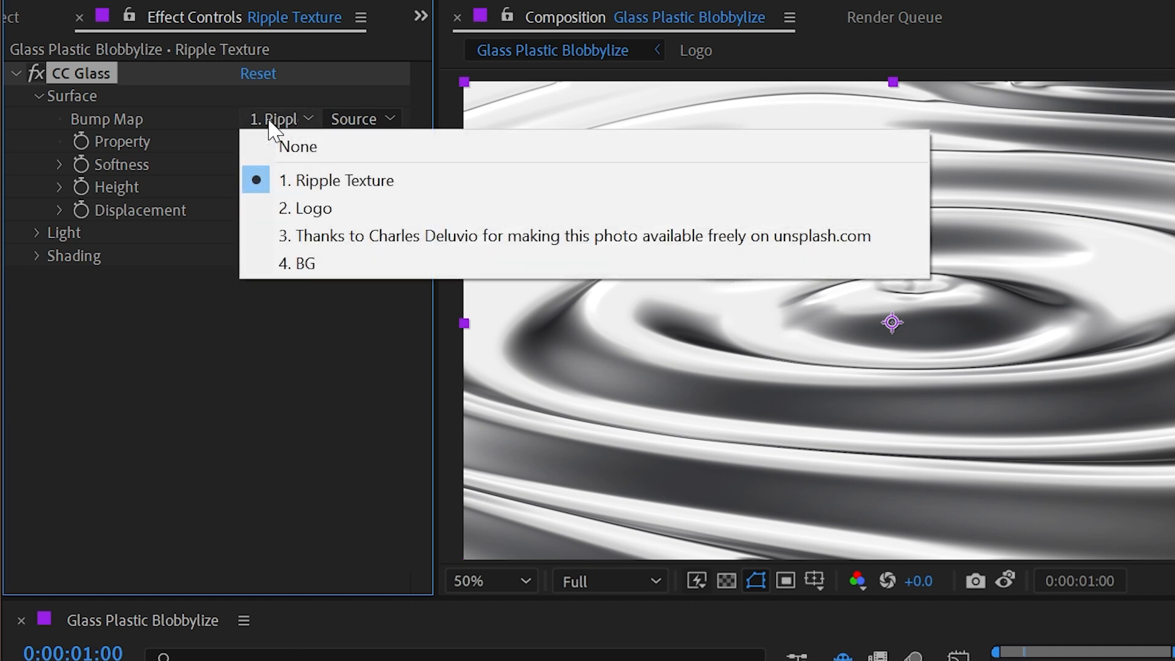
click(324, 212)
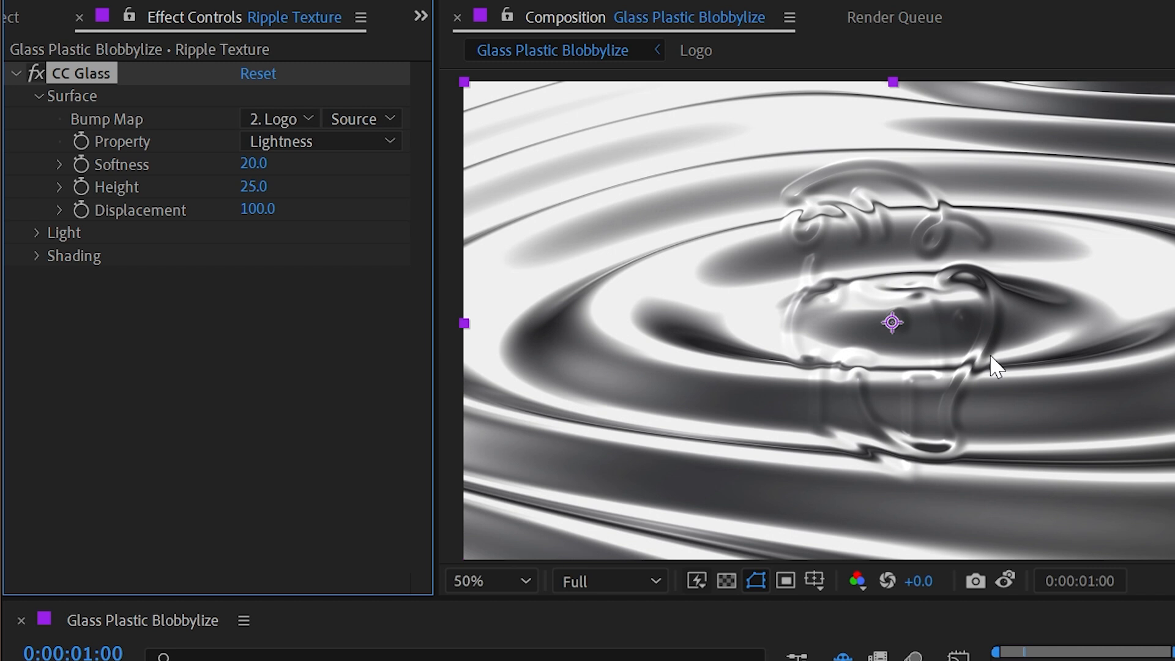
- Inspect the glass relief up close, try a CC Glass Softness of 43.4, and undo it
scroll(931, 313, up, 1)
drag(992, 267, 913, 343)
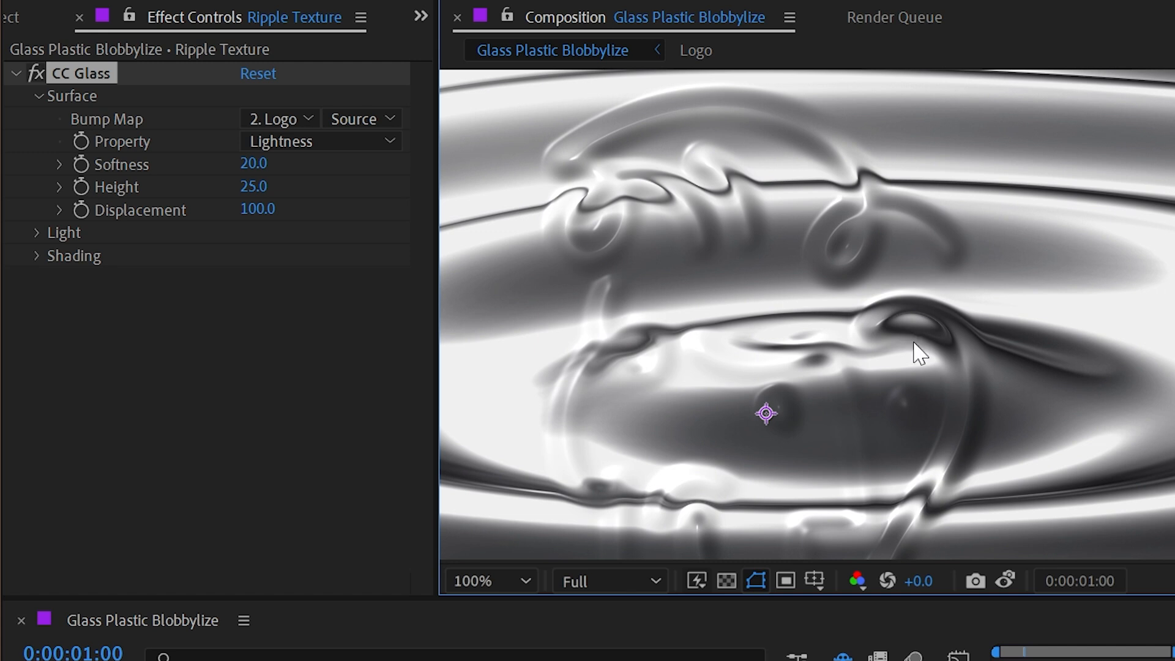
drag(666, 406, 760, 411)
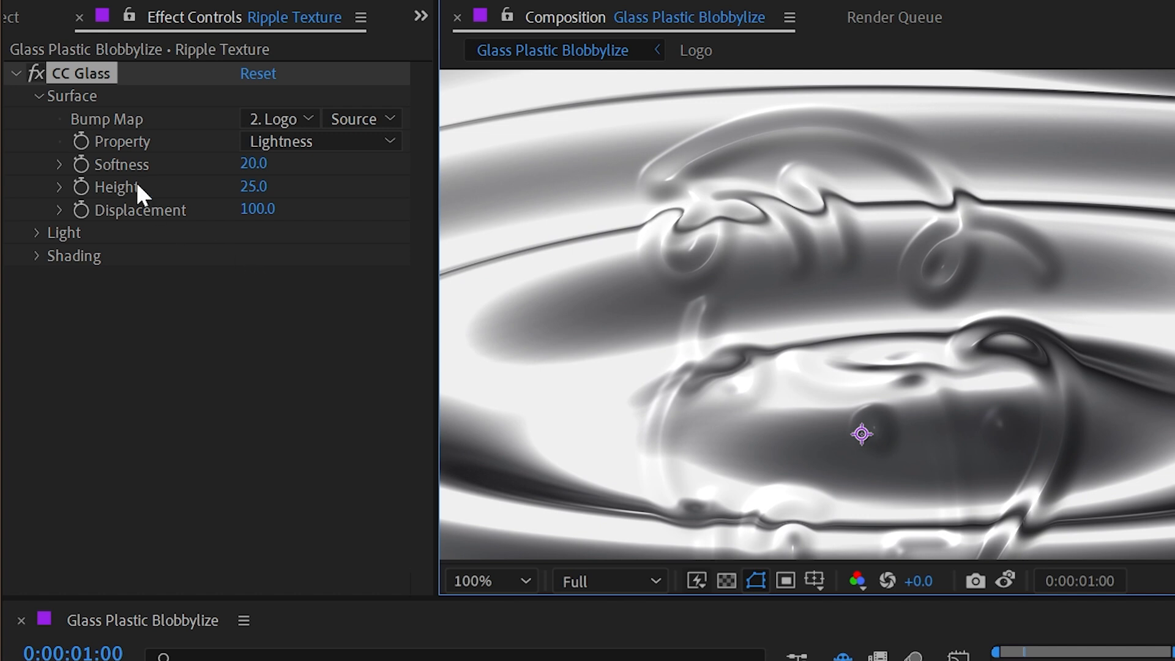
drag(252, 165, 564, 171)
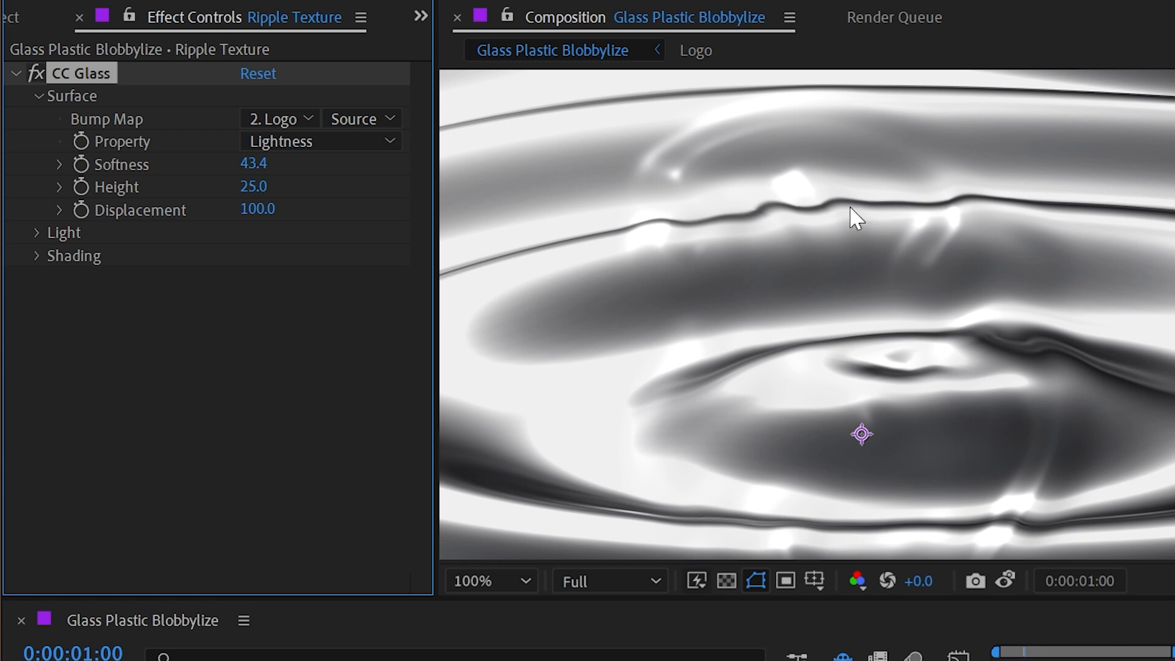
key(ctrl+z)
- Lower the CC Glass Softness to 2.4 and inspect the logo's outlines up close
drag(253, 164, 55, 163)
mouse_move(215, 161)
mouse_down()
mouse_move(262, 160)
mouse_move(218, 159)
mouse_up()
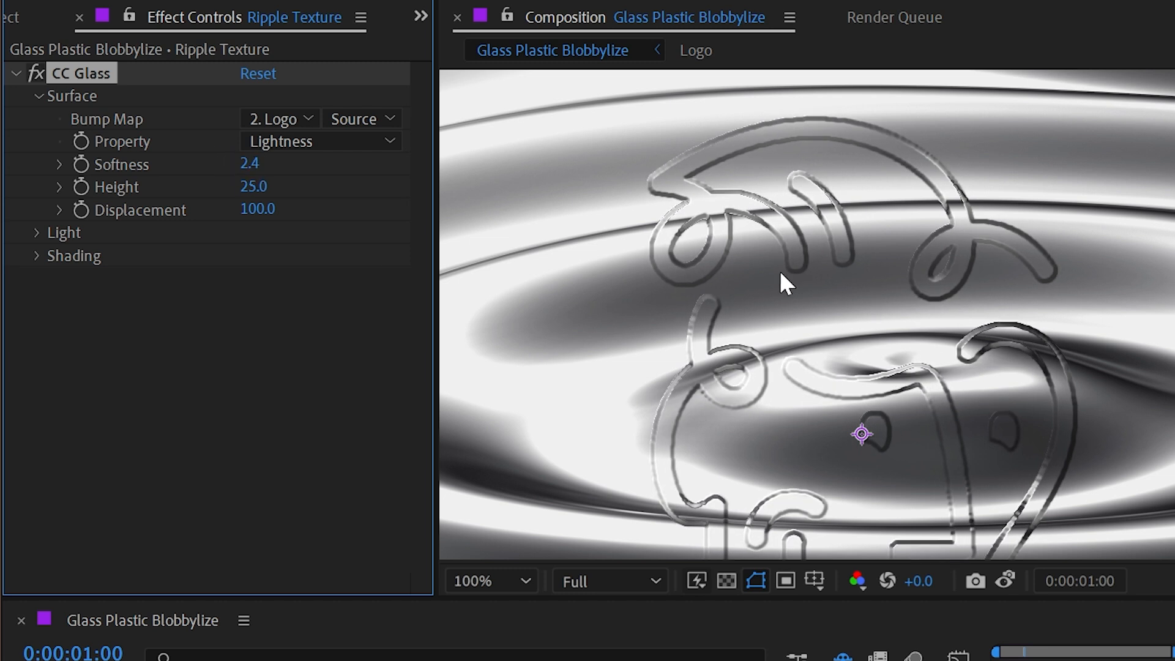
scroll(698, 251, up, 2)
drag(686, 271, 916, 108)
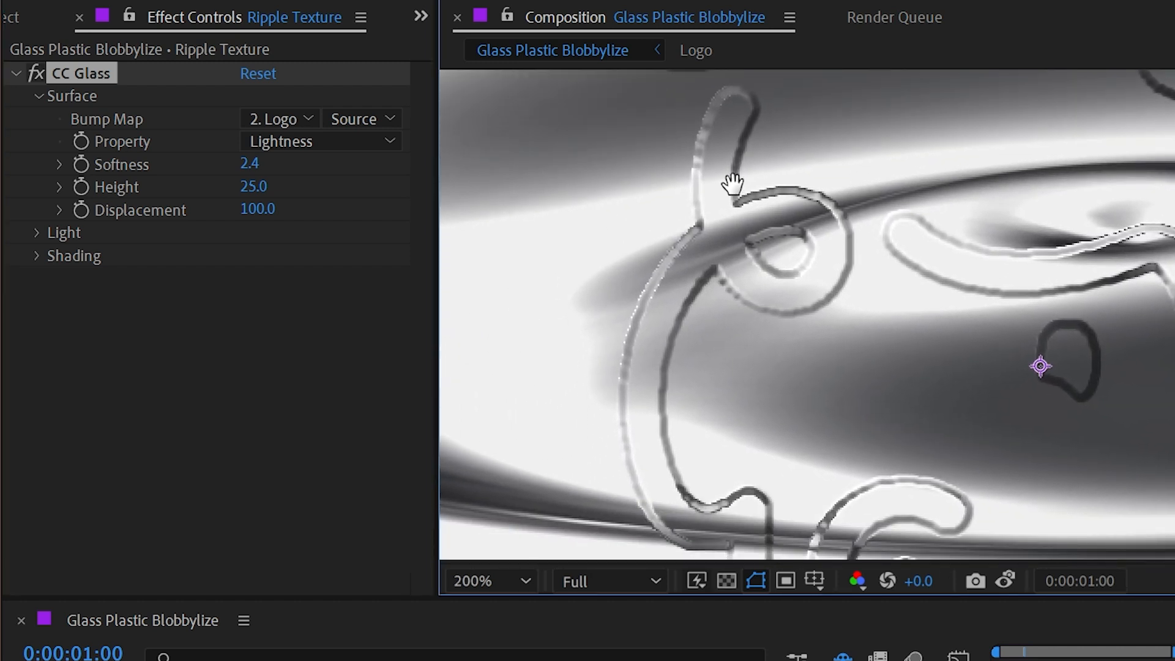
drag(727, 167, 722, 228)
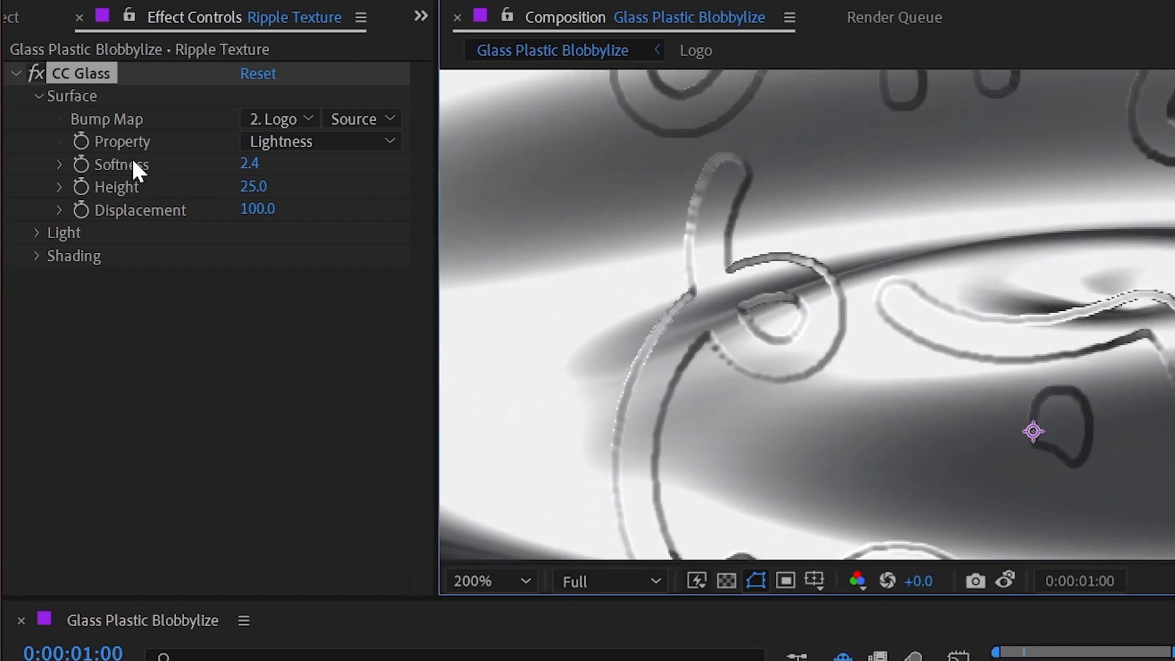
- Set the CC Glass bump map Property to Alpha
click(299, 145)
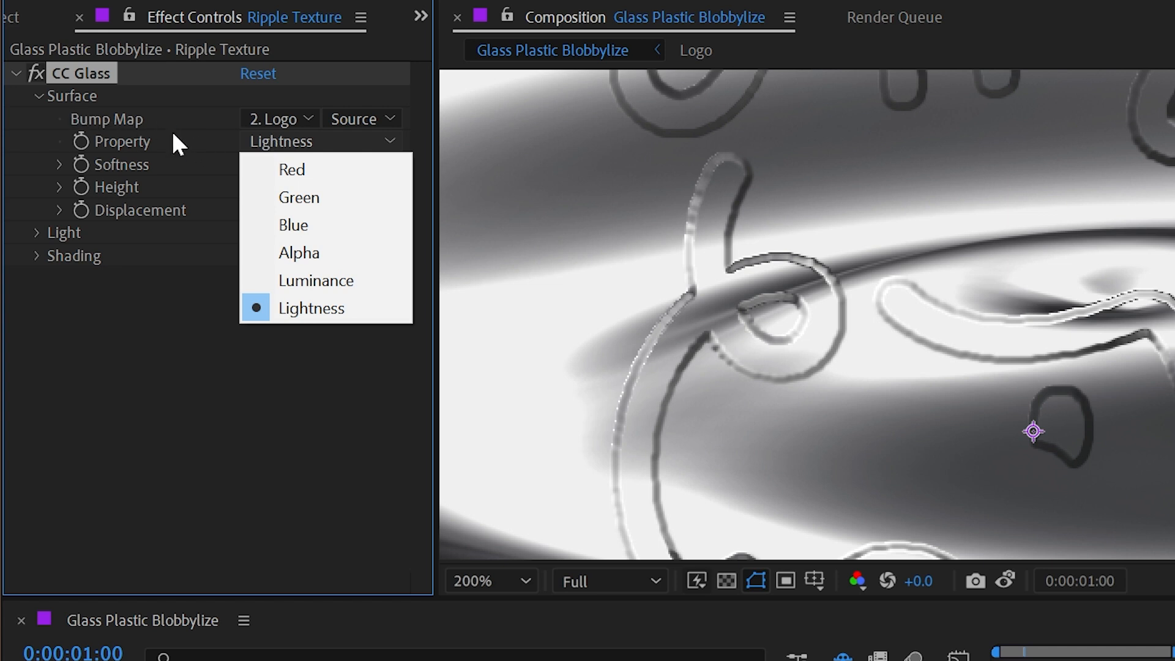
click(278, 259)
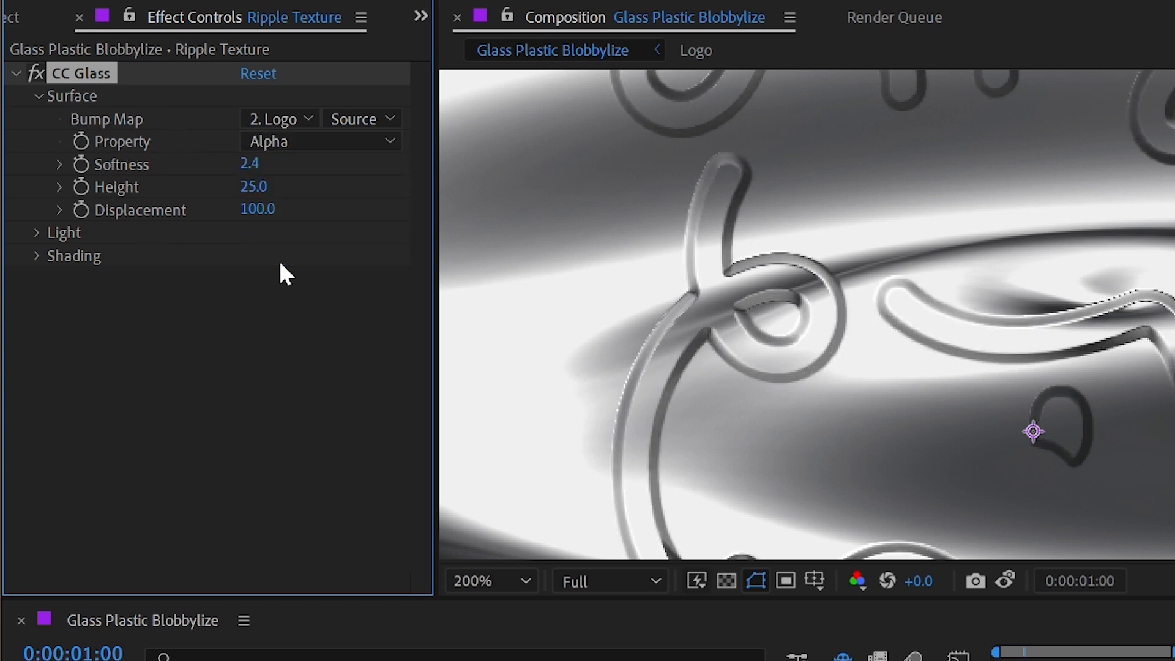
key(comma)
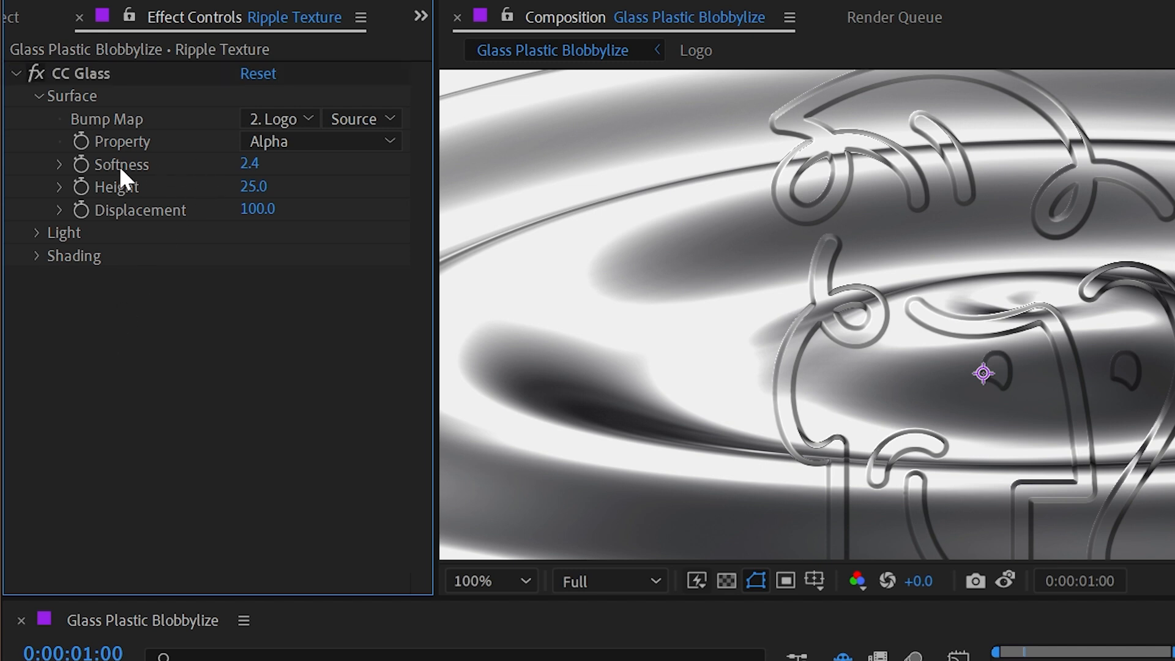
- Reset the CC Glass Softness to its default of 20 and inspect the smoothed relief up close
right_click(119, 167)
click(189, 392)
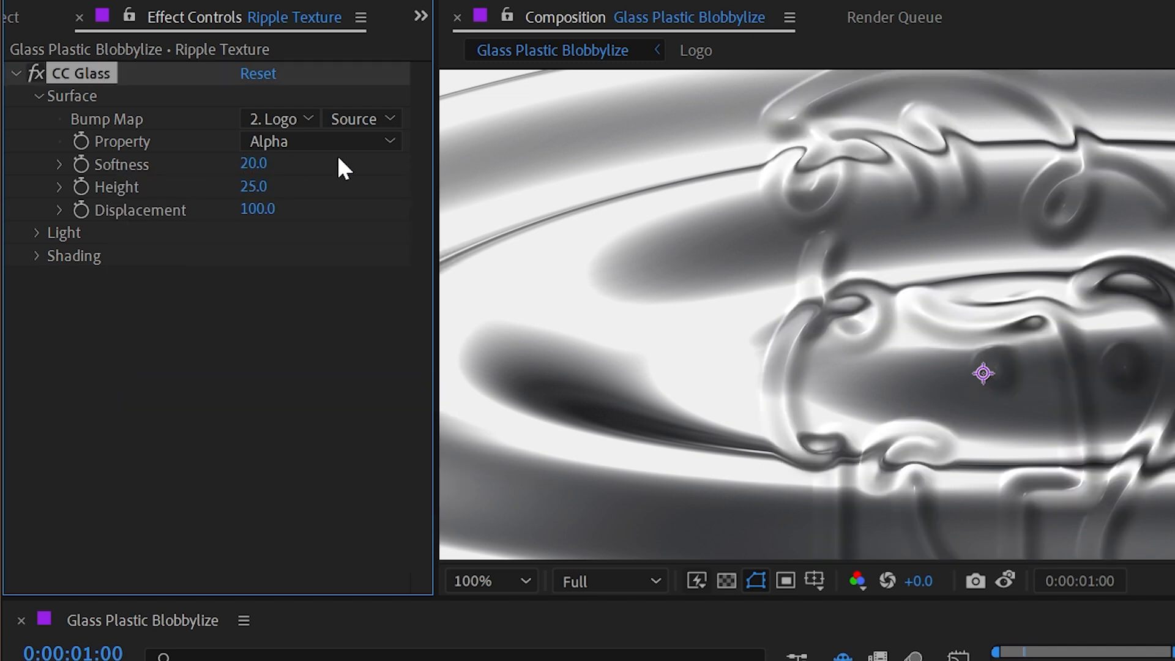
scroll(912, 202, up, 2)
drag(892, 226, 682, 155)
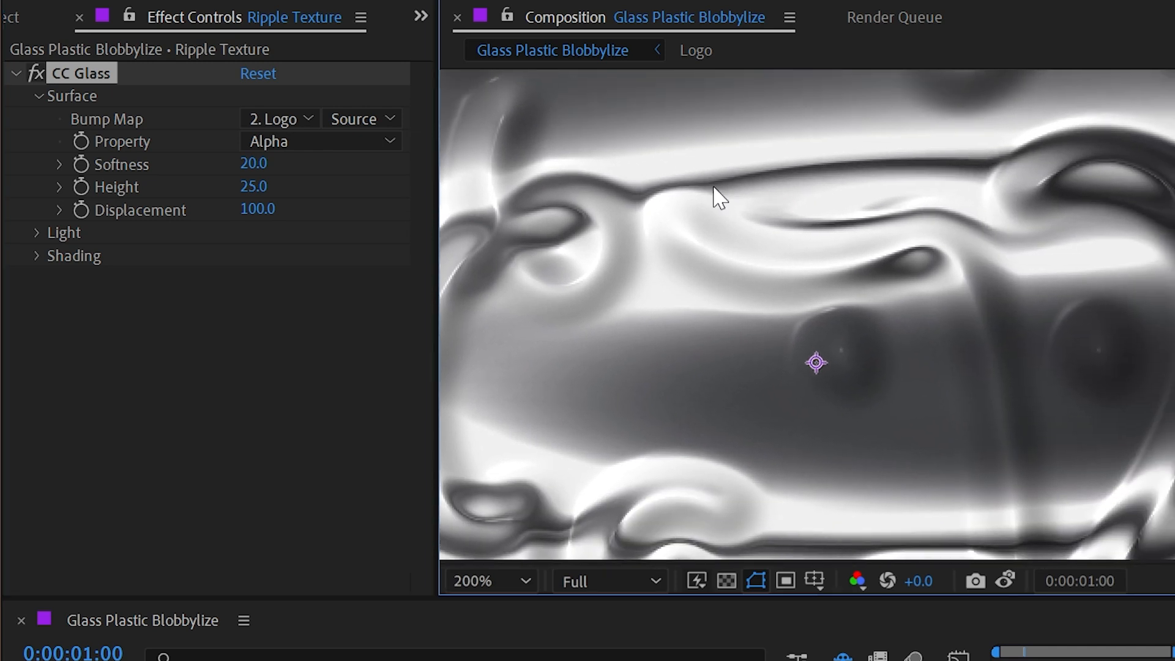
- Try a CC Glass Height of 78 on the ripple texture's logo relief
scroll(714, 192, down, 2)
drag(700, 234, 730, 386)
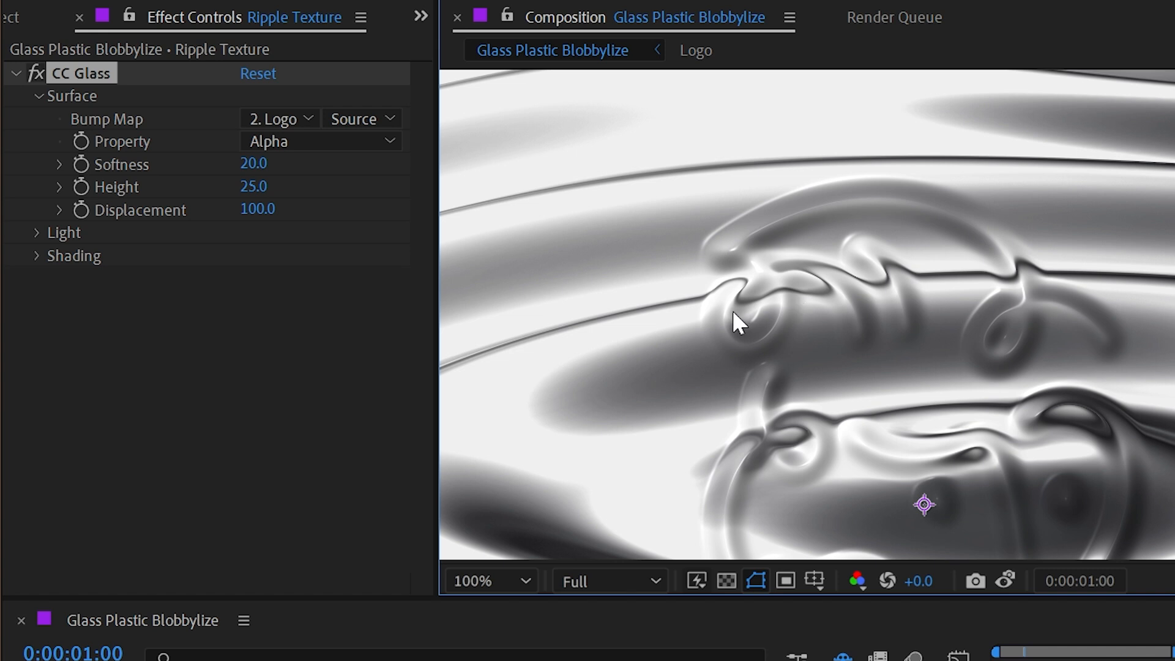
drag(1059, 315, 906, 299)
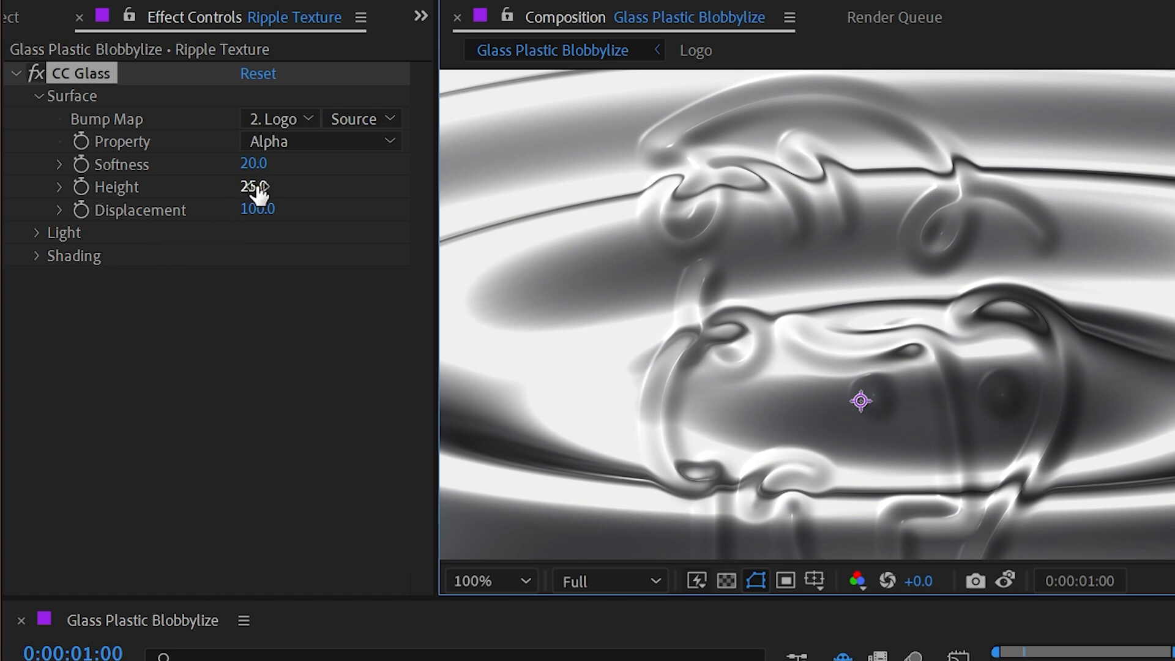
drag(252, 185, 317, 183)
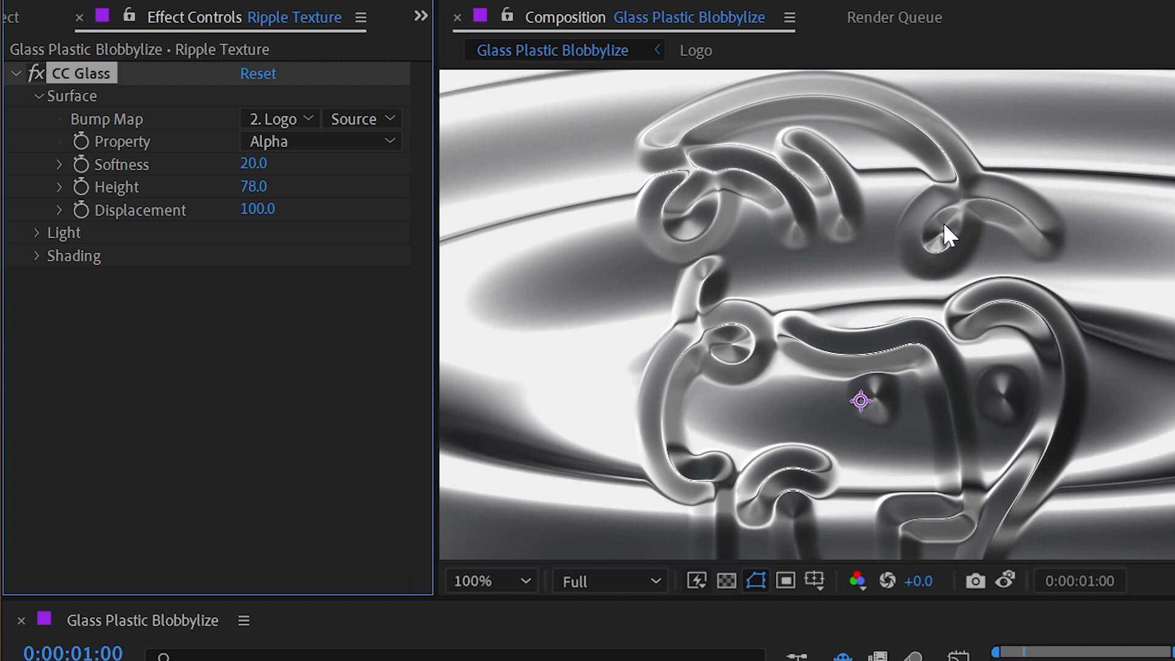
- Try CC Glass Heights of 32 and -31, and reset the Height to its default of 25
click(260, 186)
text(32)
key(Return)
drag(186, 184, 93, 176)
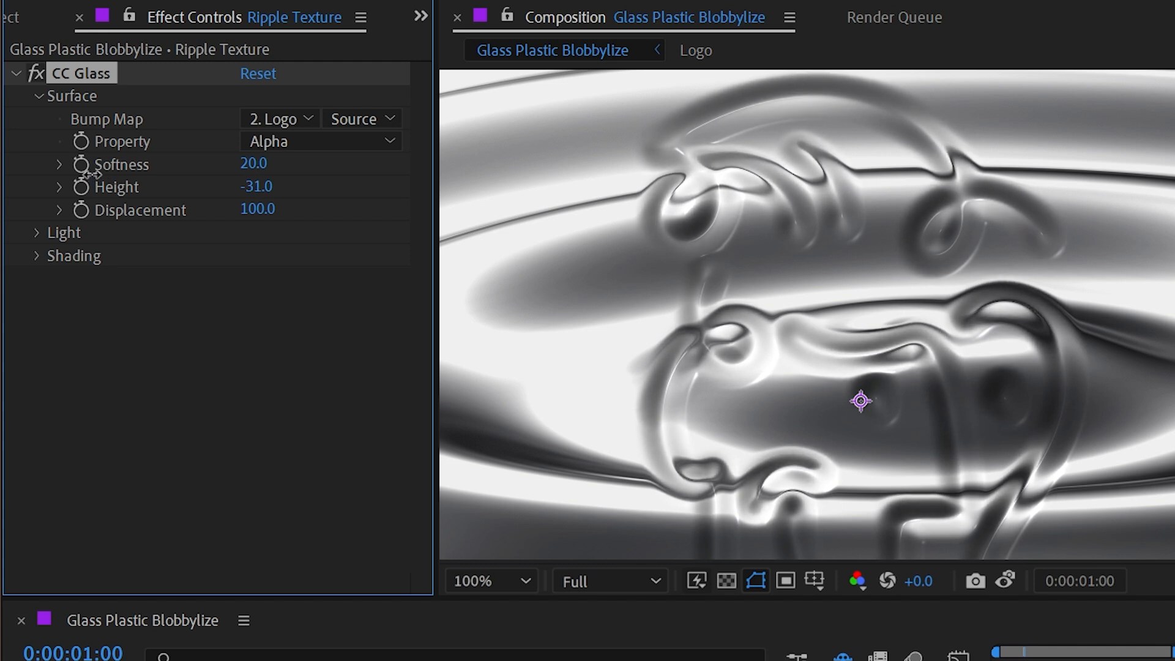
right_click(130, 184)
click(228, 404)
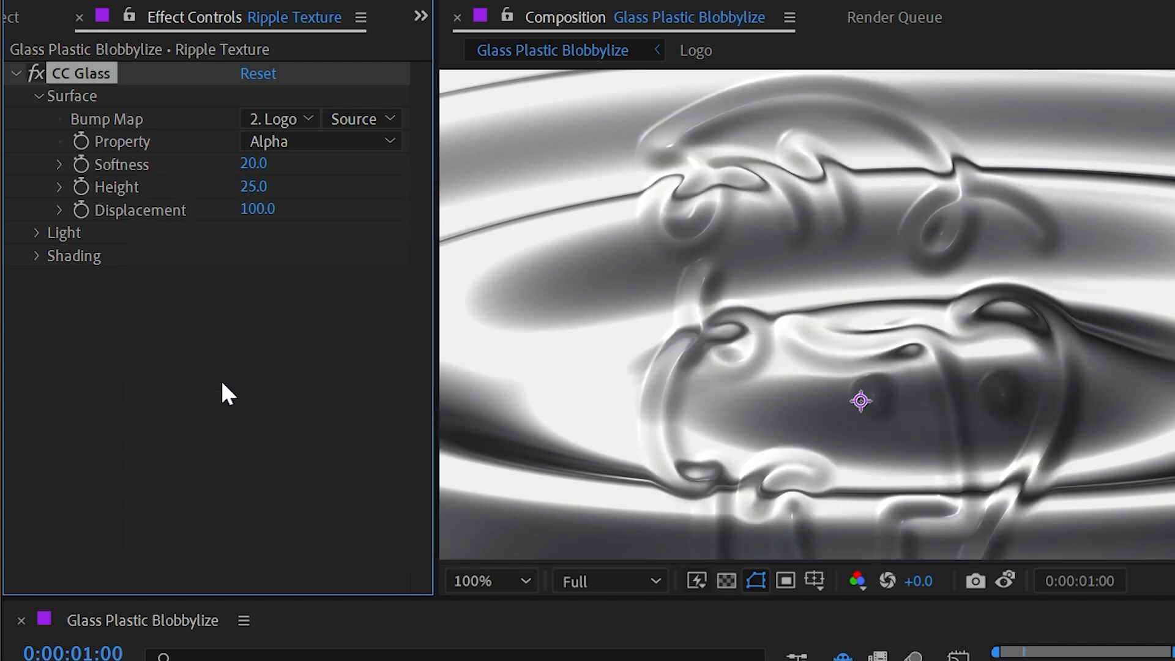
- Try CC Glass Displacement values of 17 and 0 on the ripple texture
drag(251, 213, 79, 210)
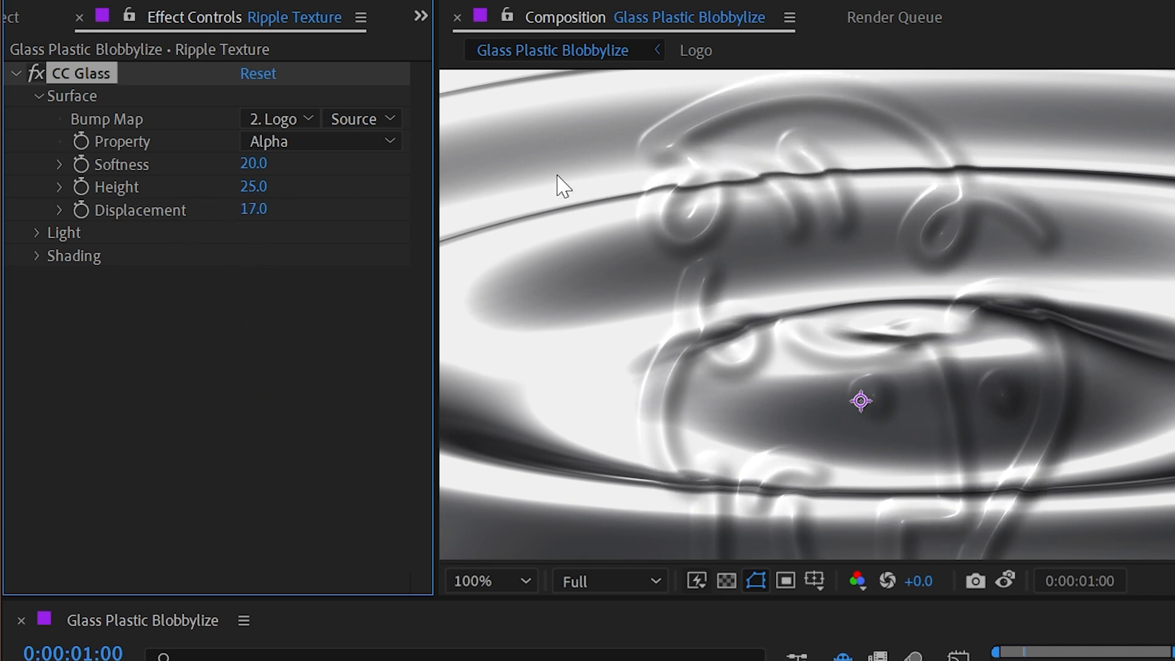
click(248, 208)
text(0)
key(Return)
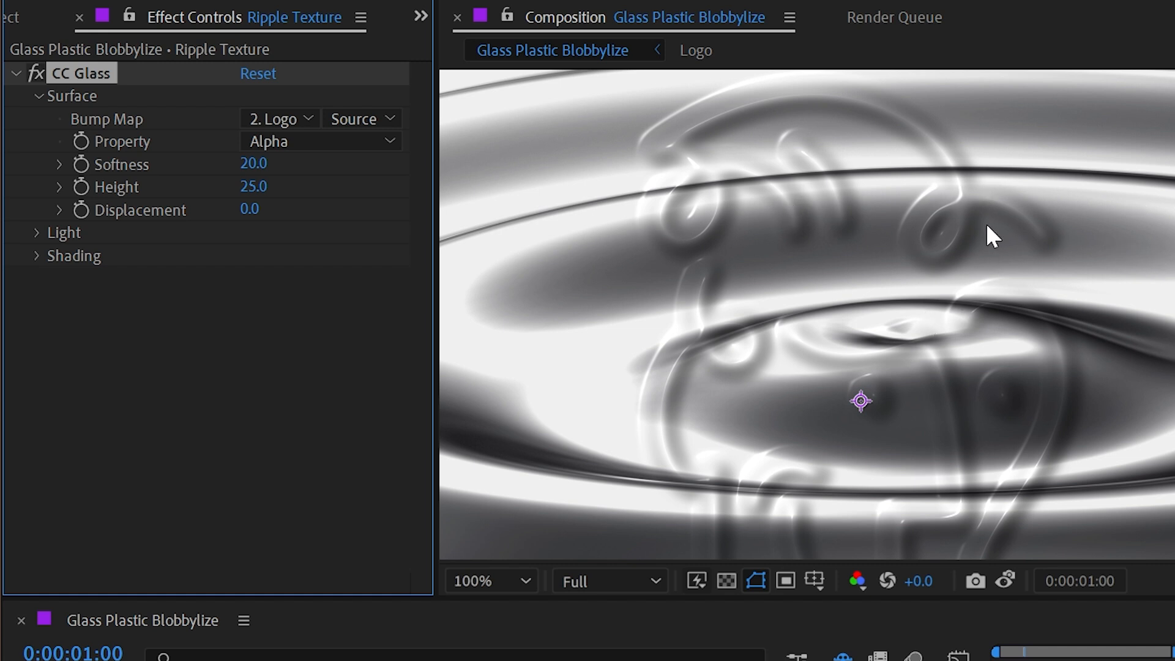
- Try a CC Glass Displacement of -64 and reset it to its default of 100
drag(249, 209, 163, 208)
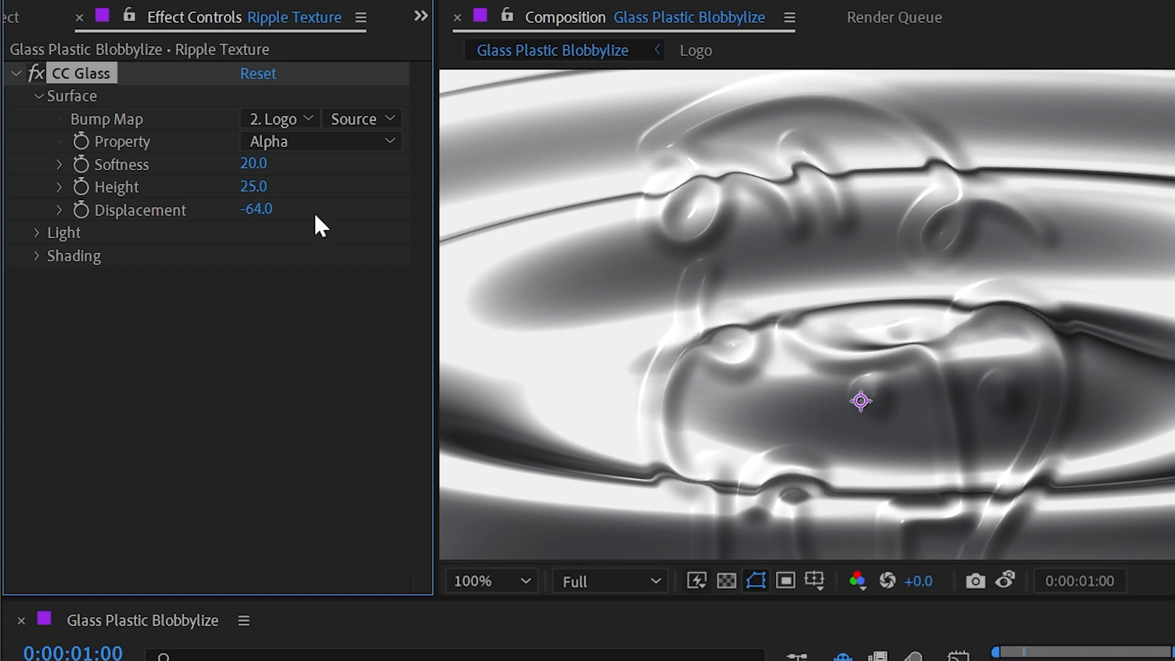
right_click(166, 210)
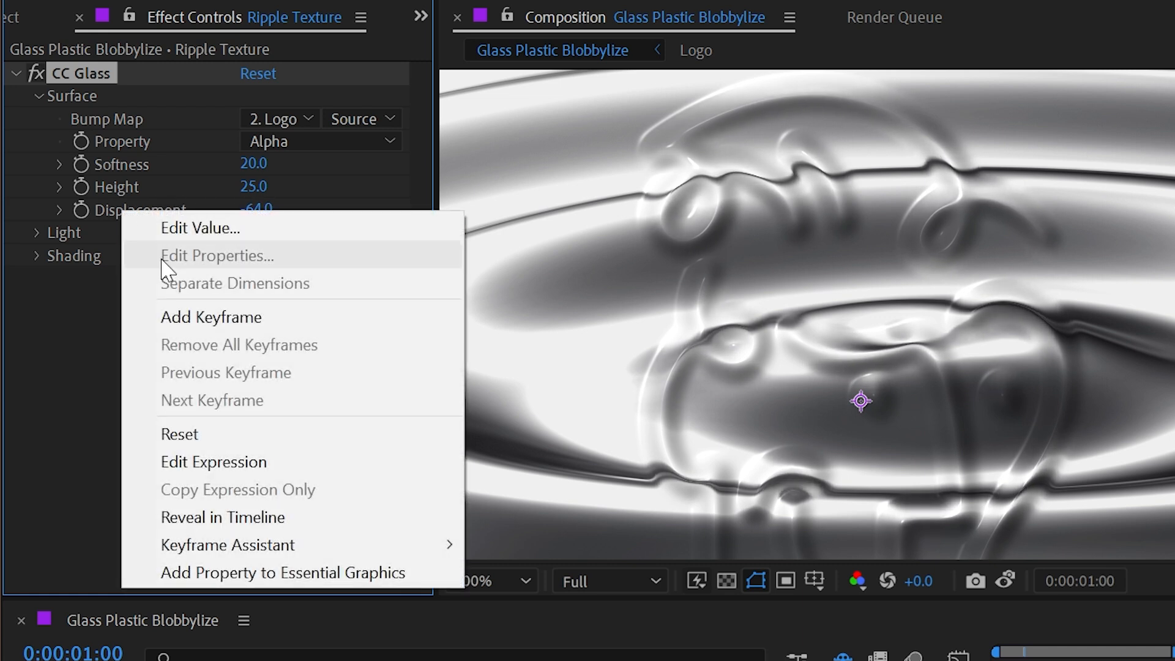
click(219, 429)
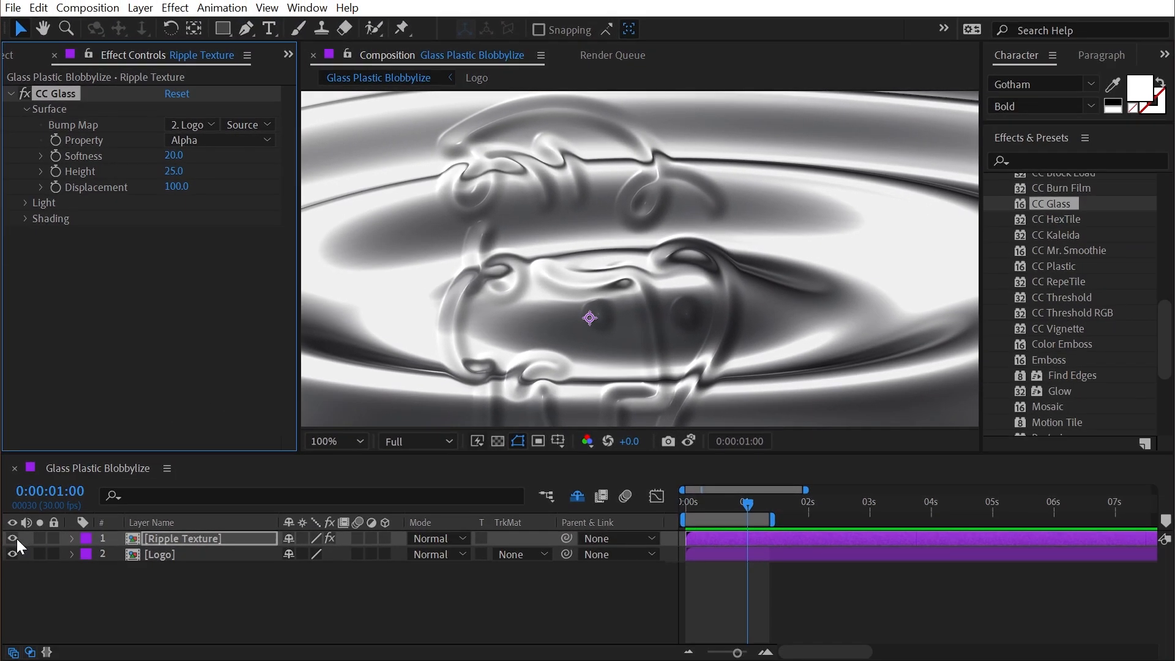
- Hide the Ripple Texture layer and apply CC Glass to the Logo layer
click(13, 539)
click(168, 553)
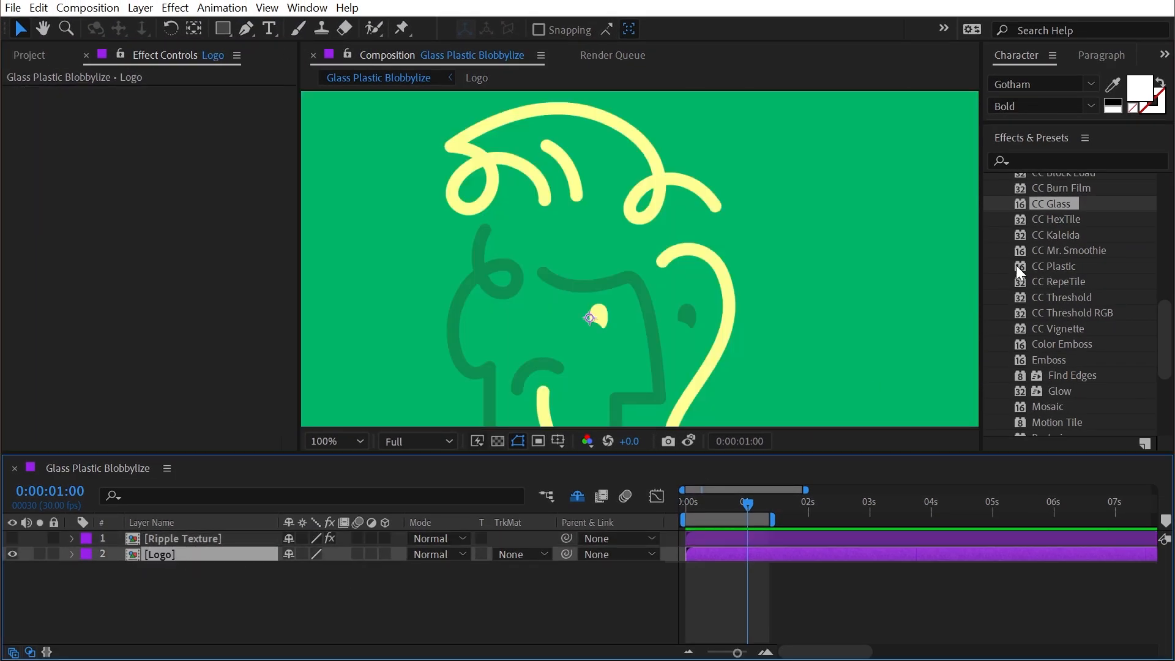
scroll(726, 264, down, 1)
key(space)
drag(684, 294, 670, 273)
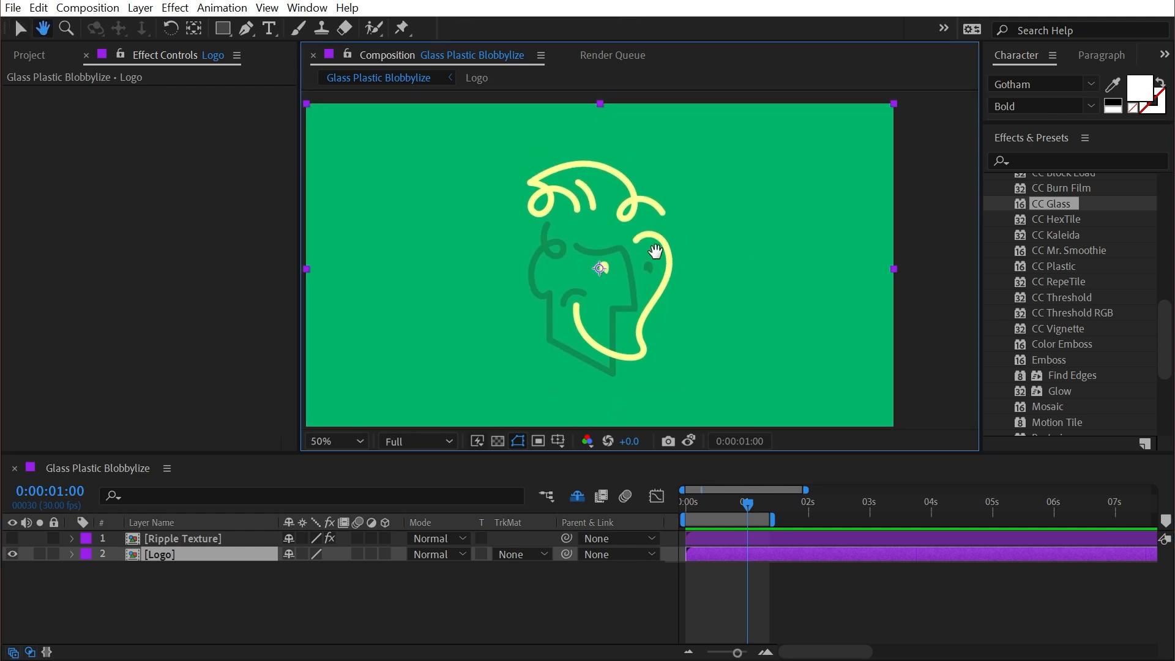
drag(1065, 205, 636, 268)
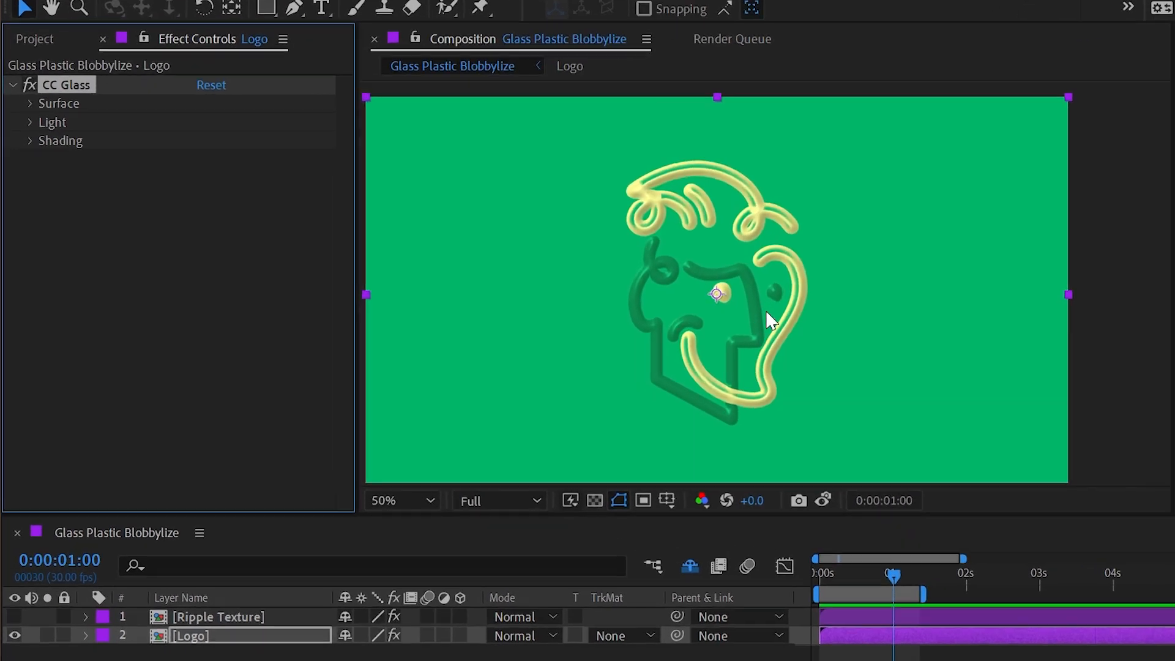
- Set the Logo layer's CC Glass Bump Map to 2. Logo and its Property to Alpha
scroll(645, 291, up, 1)
key(space)
drag(858, 249, 892, 333)
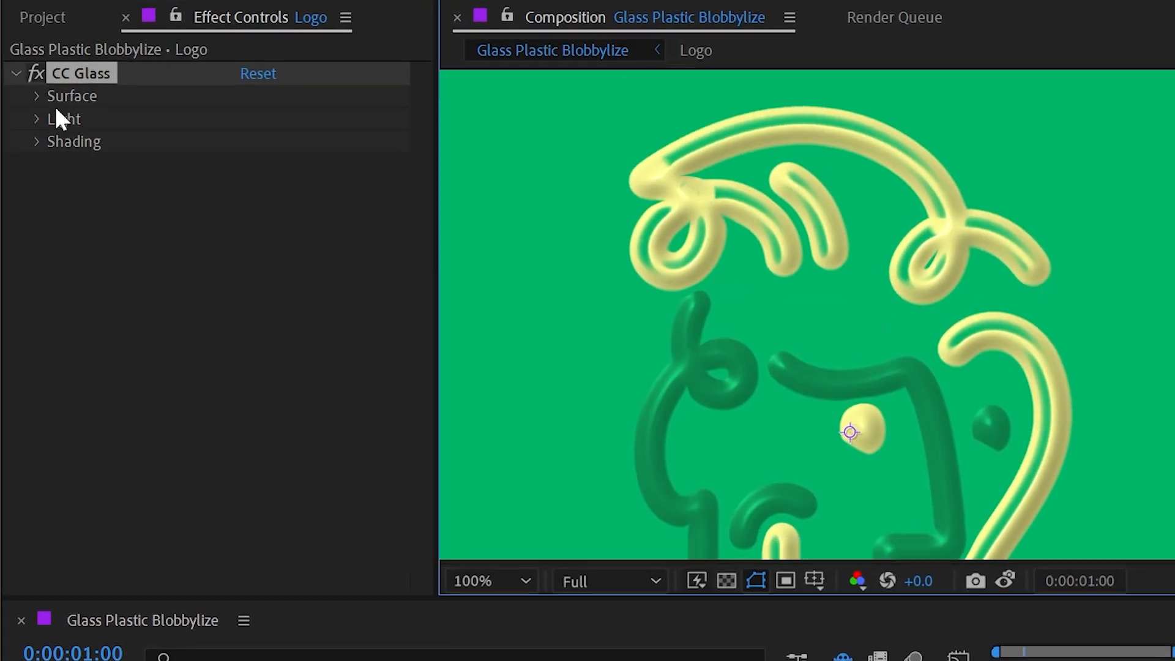
click(37, 96)
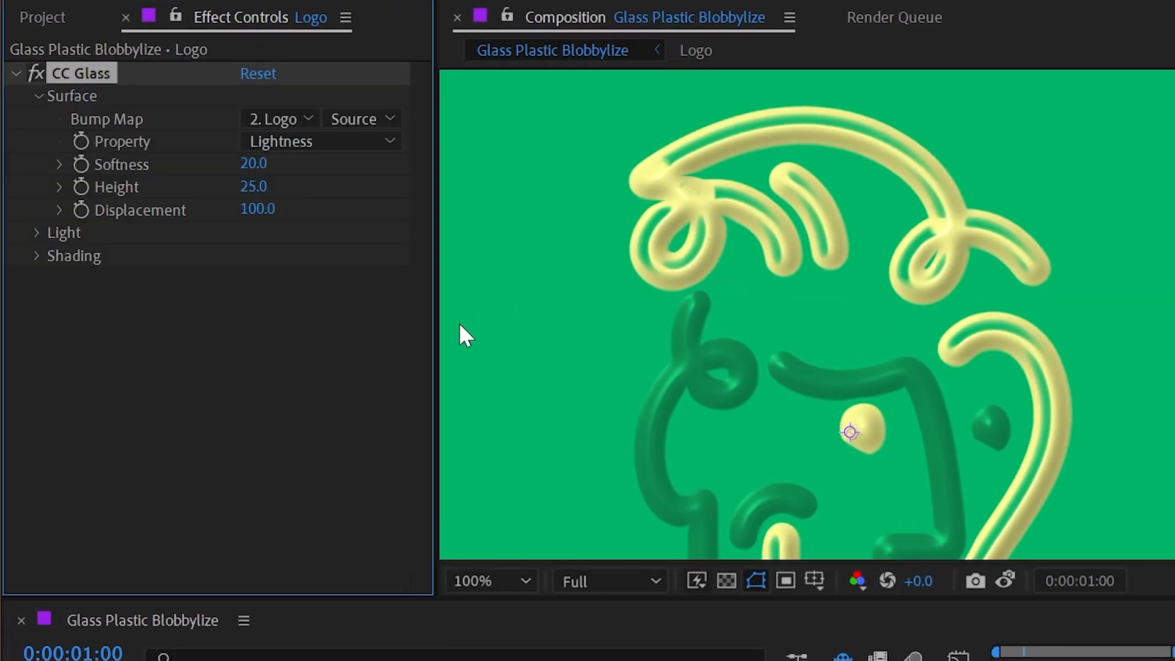
click(273, 117)
click(284, 209)
click(278, 142)
click(315, 256)
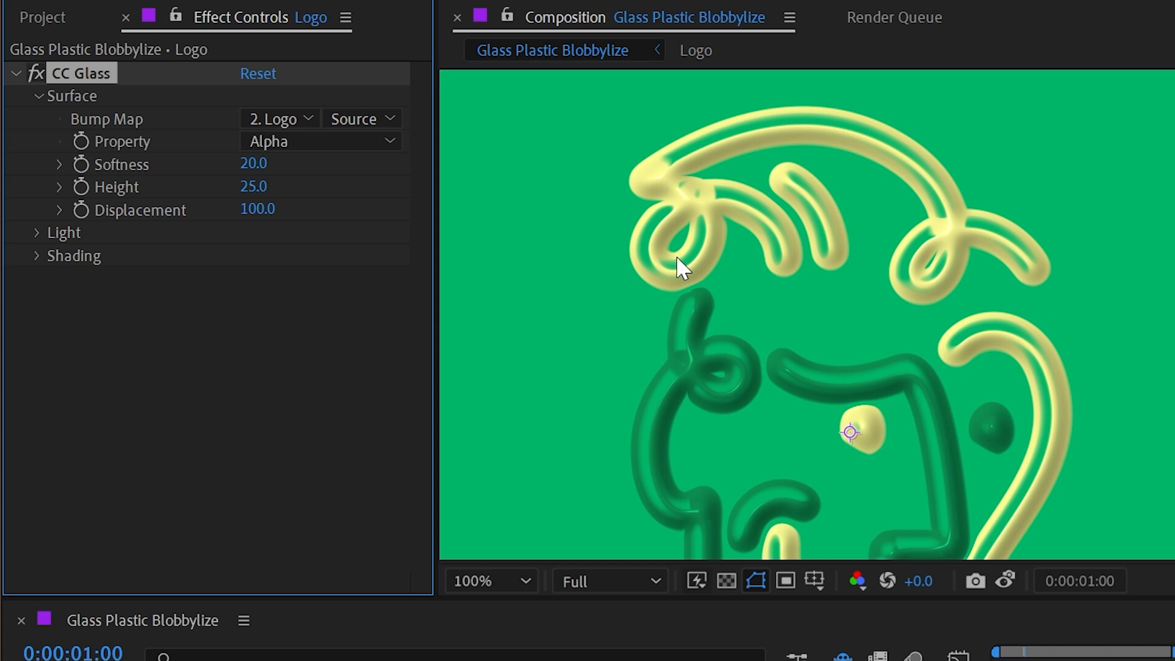
- Lower the Logo layer's CC Glass Displacement to 36 and on to 0
drag(759, 398, 819, 427)
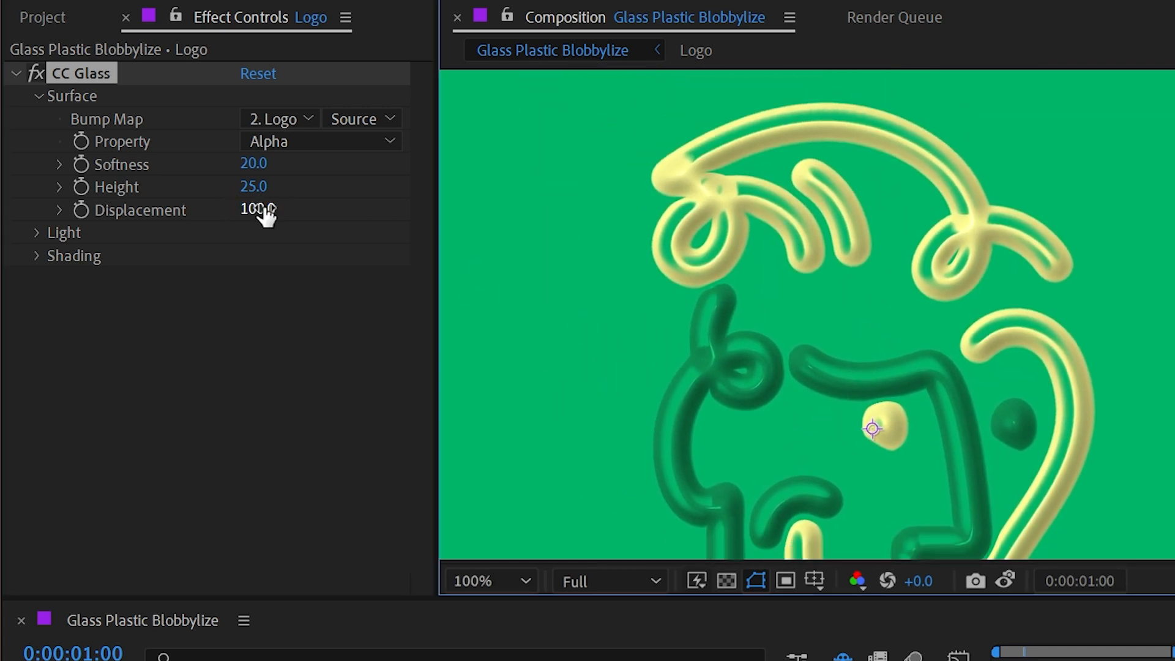
drag(257, 209, 160, 194)
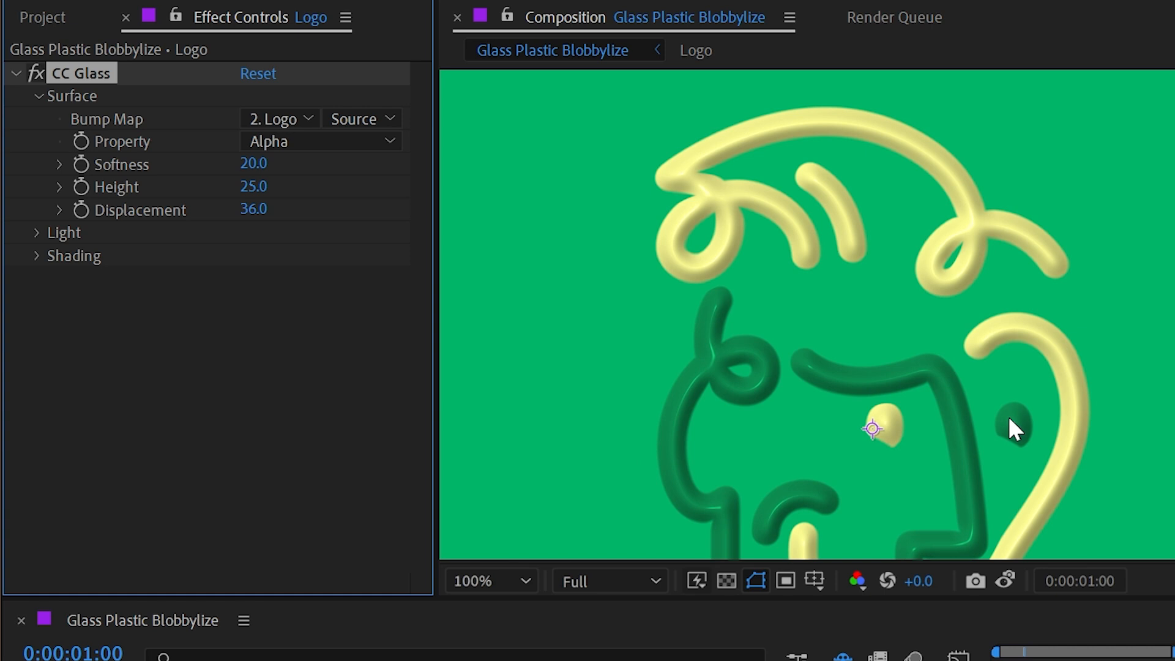
click(252, 210)
drag(943, 420, 889, 355)
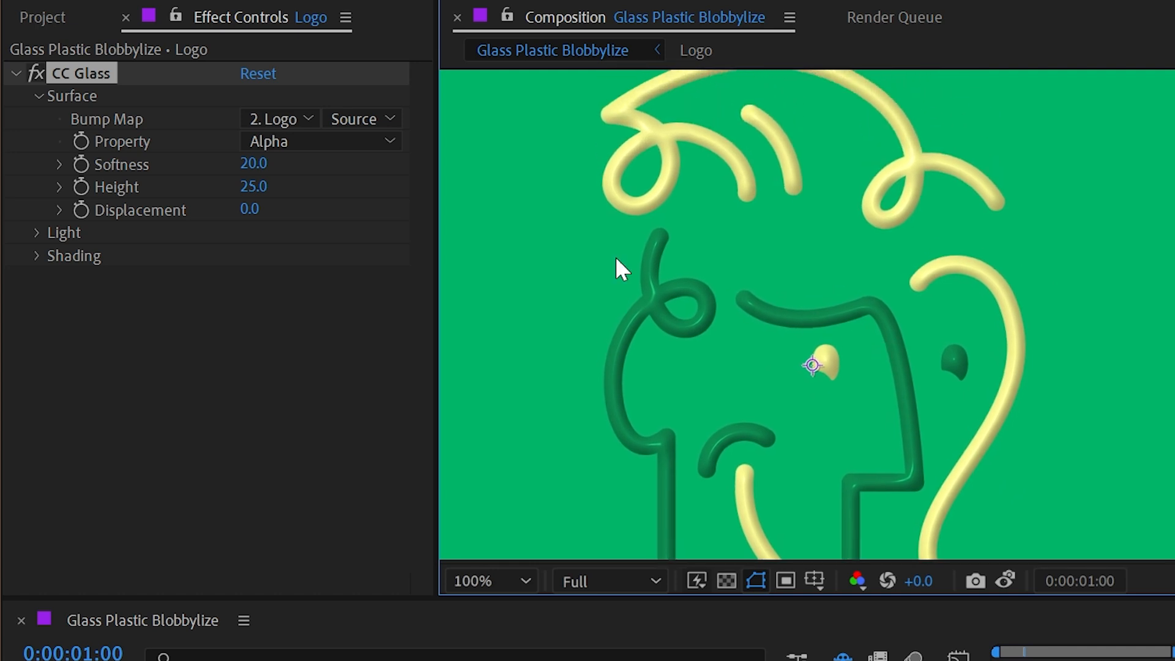
- Compare the logo with CC Glass off and on, and try a Softness of 8.3 with a Height of 7
click(32, 74)
click(32, 74)
click(34, 78)
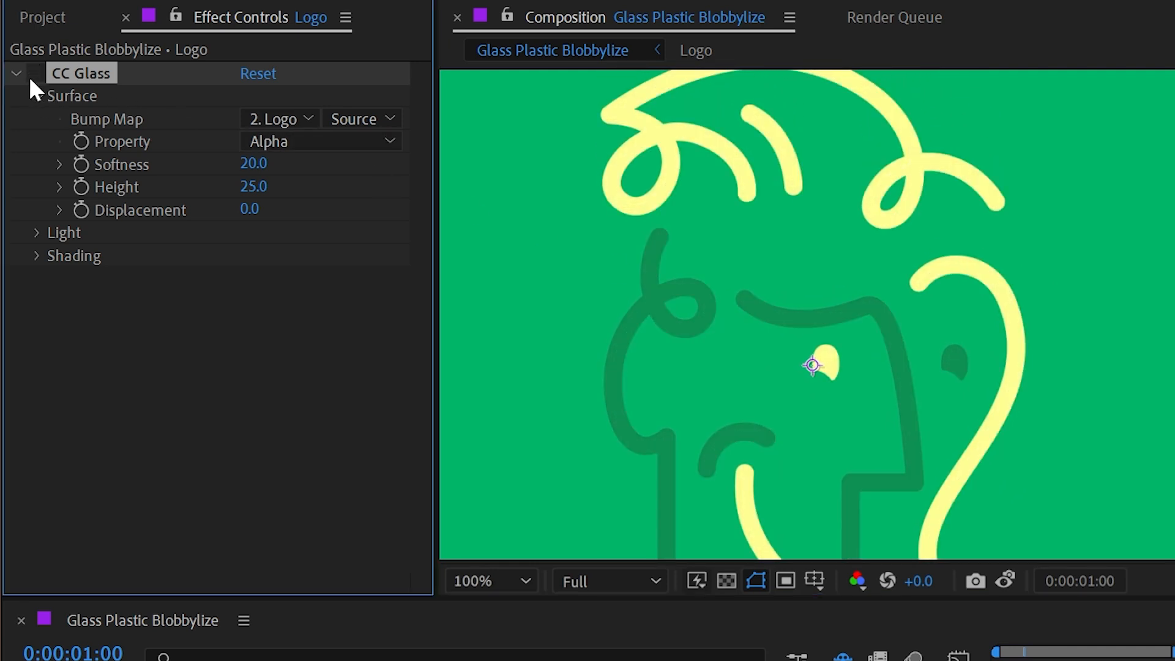
click(32, 76)
click(32, 76)
click(32, 76)
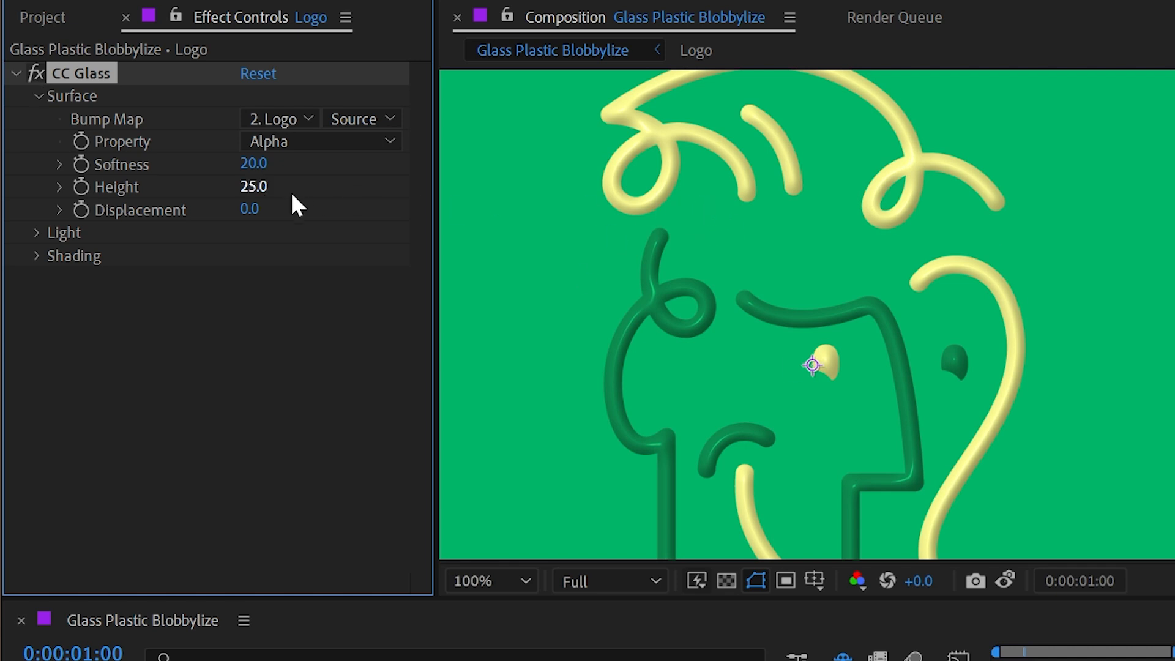
mouse_move(257, 187)
mouse_down()
mouse_move(273, 186)
mouse_move(190, 186)
mouse_move(245, 187)
mouse_move(210, 165)
mouse_move(19, 144)
mouse_move(126, 165)
mouse_up()
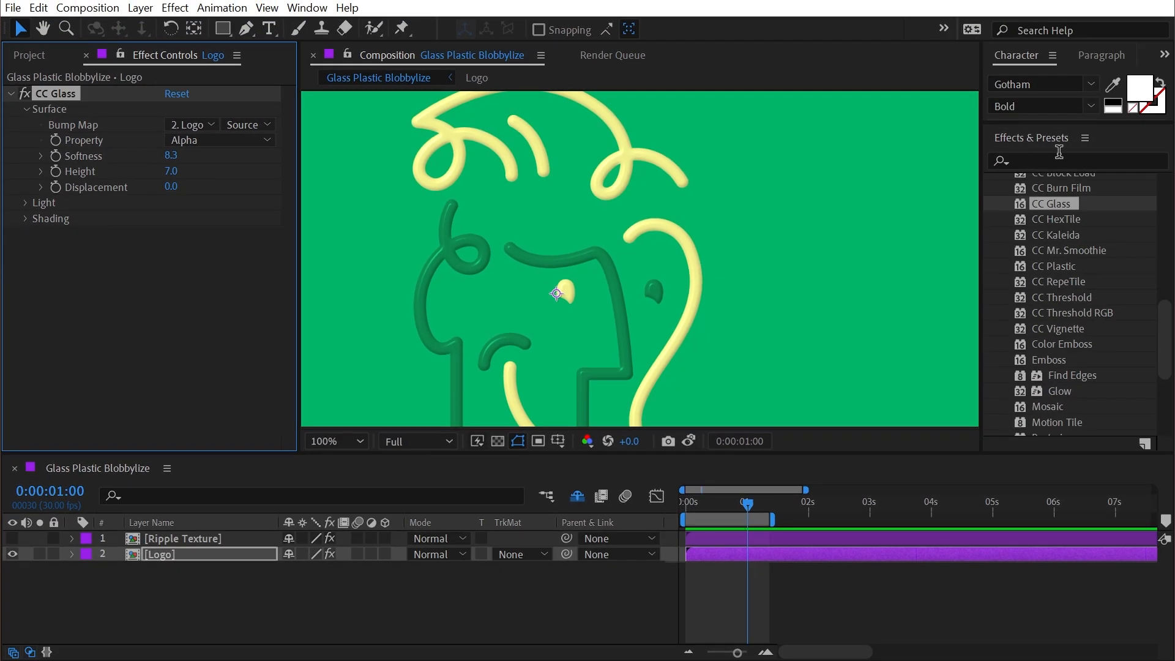
- Apply a Fill effect above CC Glass on the Logo layer and give it a pale, near-white colour
click(1061, 159)
text(fill)
mouse_move(1050, 275)
mouse_down()
mouse_move(200, 162)
mouse_move(111, 98)
mouse_move(56, 115)
mouse_up()
click(173, 140)
text(FFFFFF)
click(71, 123)
drag(293, 195, 294, 230)
click(444, 119)
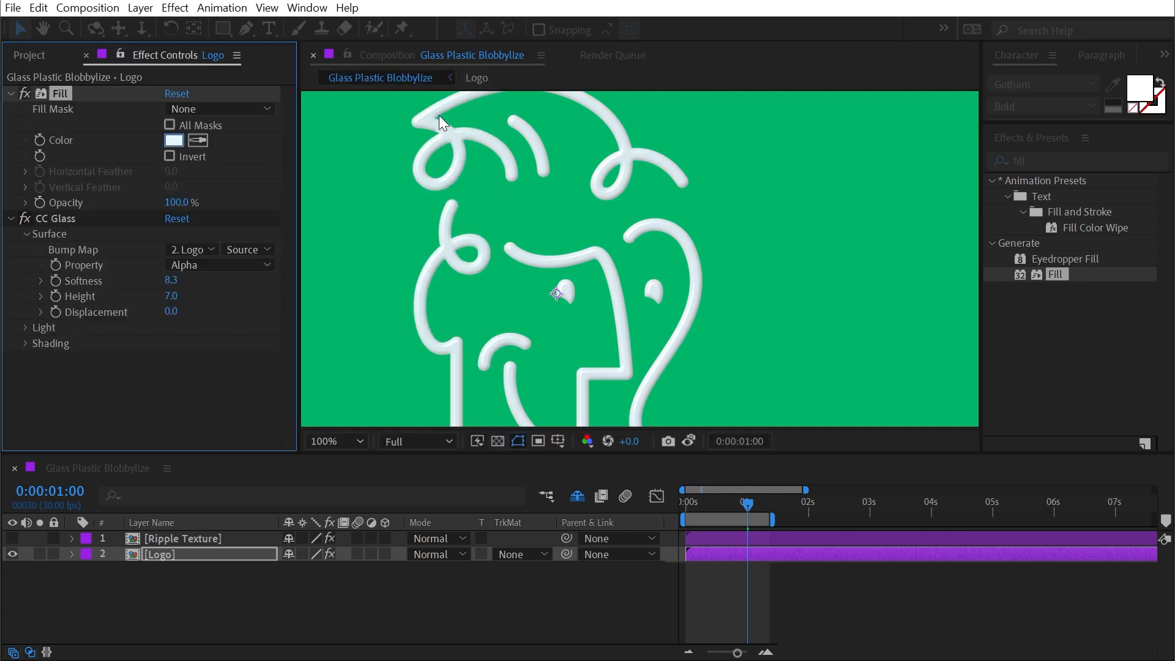
- Set the Logo layer's blending mode to Screen and check the result over the green background
click(434, 555)
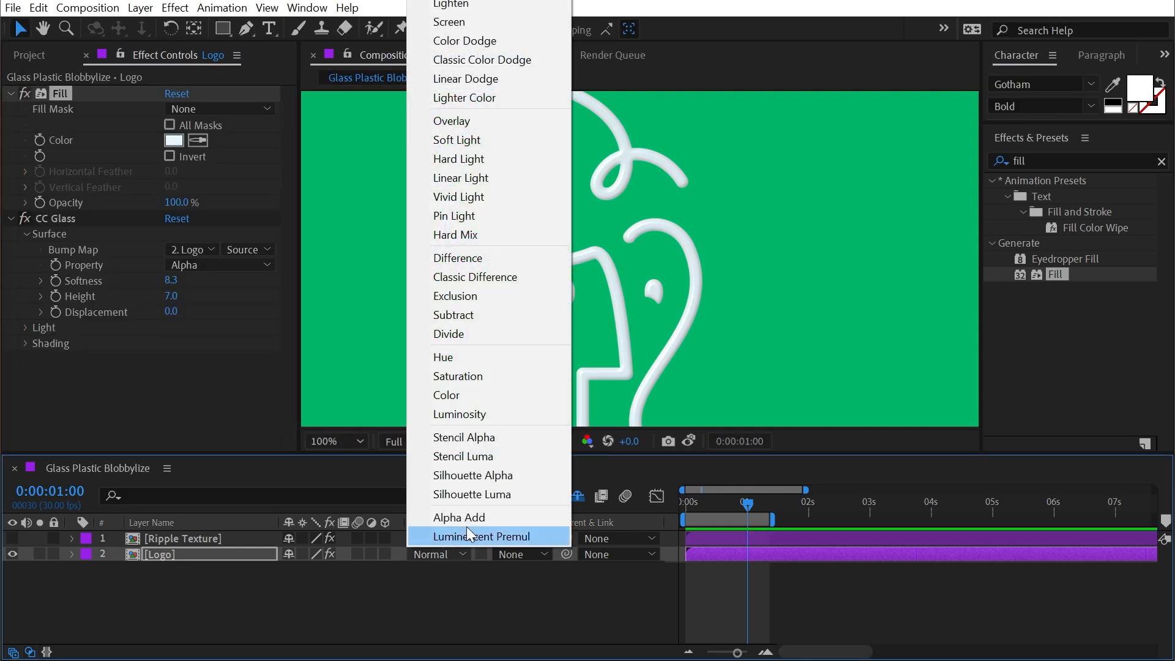
click(472, 24)
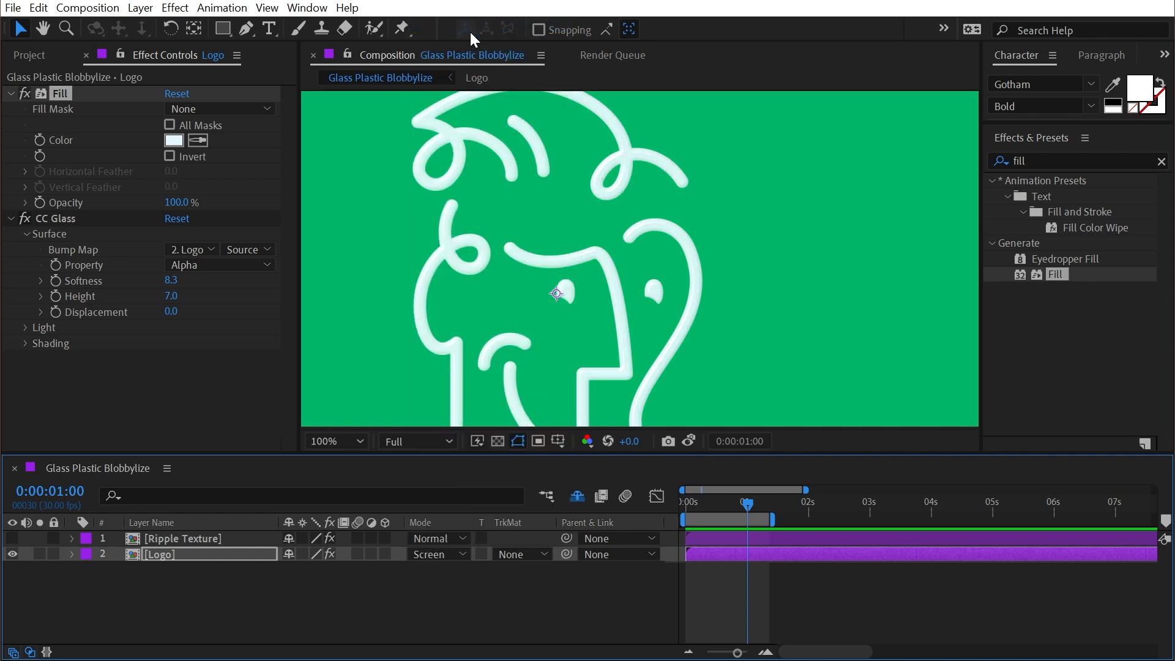
scroll(675, 296, down, 2)
scroll(623, 228, up, 2)
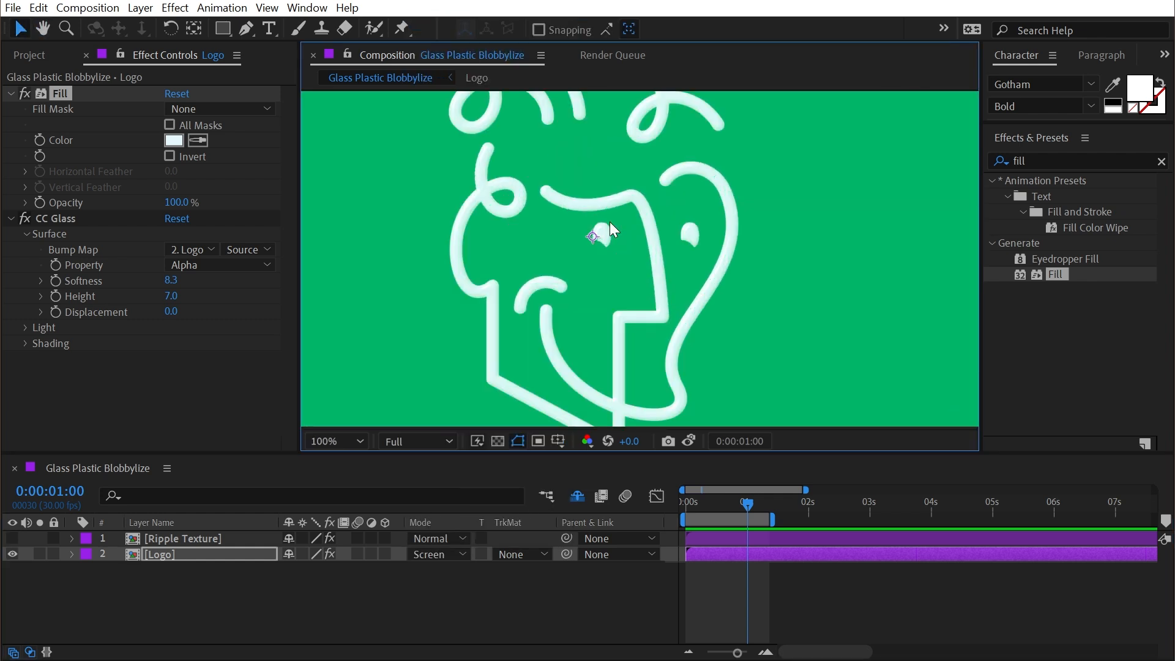
- Set the Logo layer's CC Glass Softness to 20.8 and Height to 72, and inspect the logo
drag(171, 280, 230, 297)
drag(679, 184, 653, 238)
click(670, 221)
scroll(670, 221, down, 1)
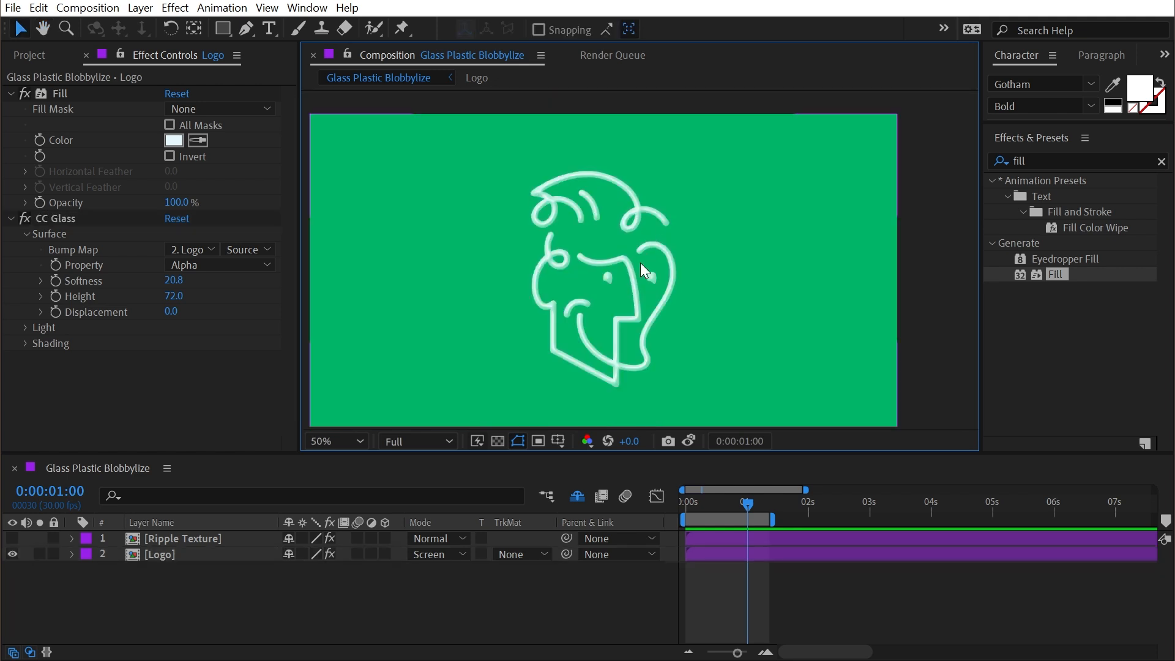
scroll(644, 269, up, 1)
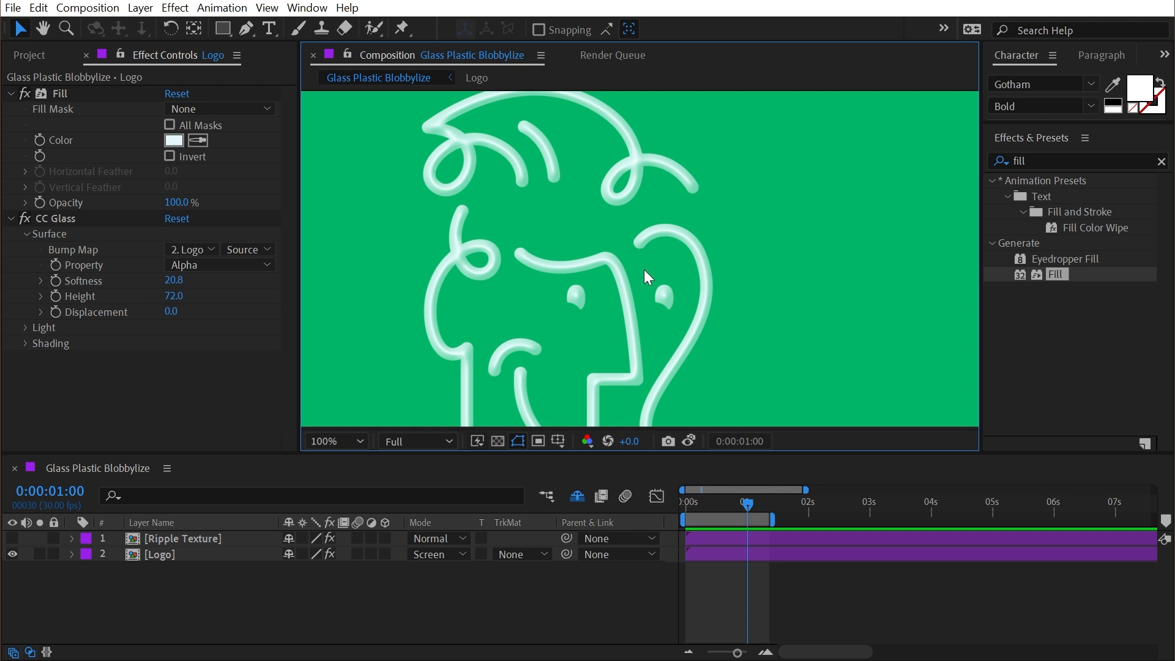
scroll(537, 278, down, 1)
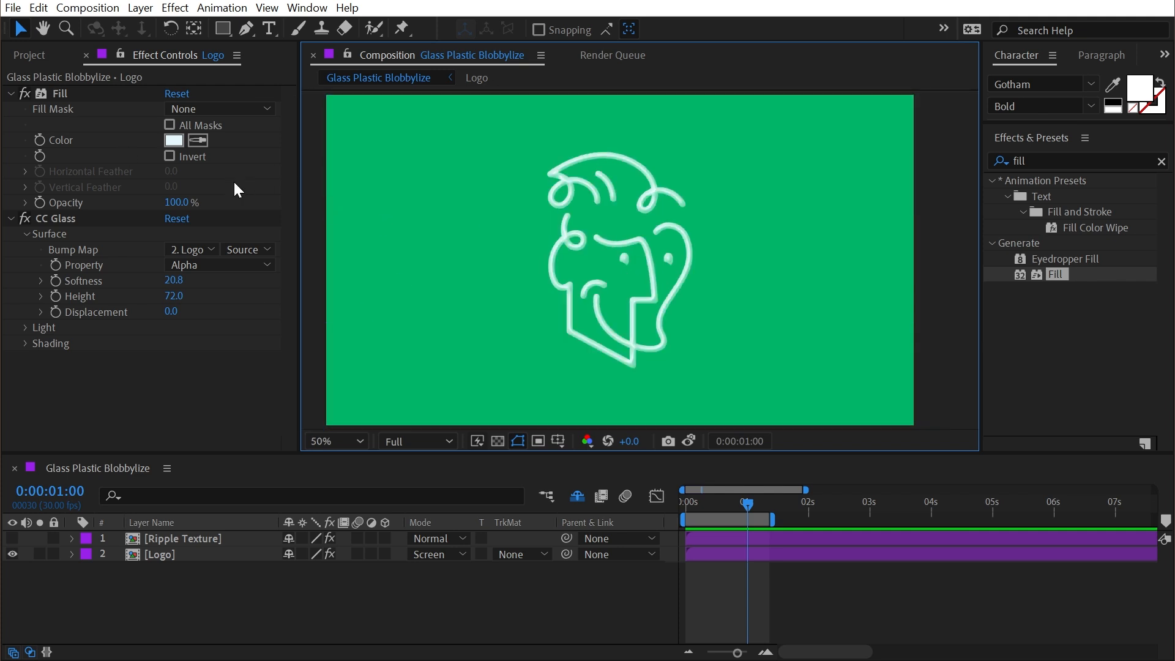
- Hide the Logo layer, and show and select the Ripple Texture layer
click(12, 554)
click(12, 539)
click(103, 538)
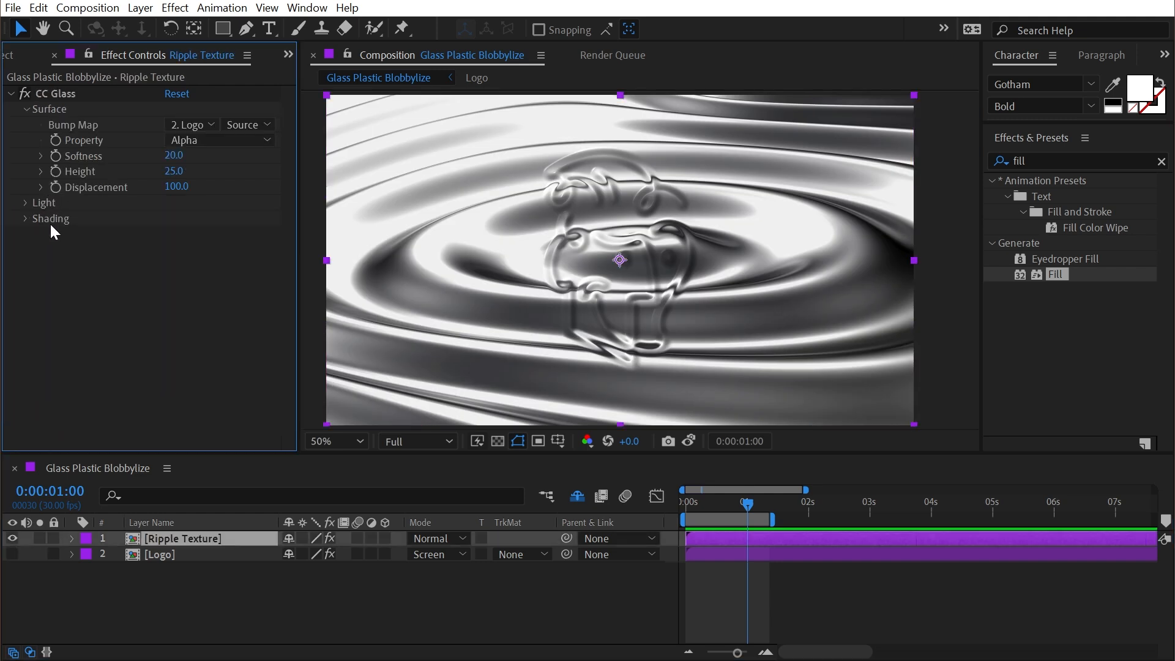
- Find the CC Plastic effect and apply it to the Ripple Texture layer below CC Glass
click(1050, 164)
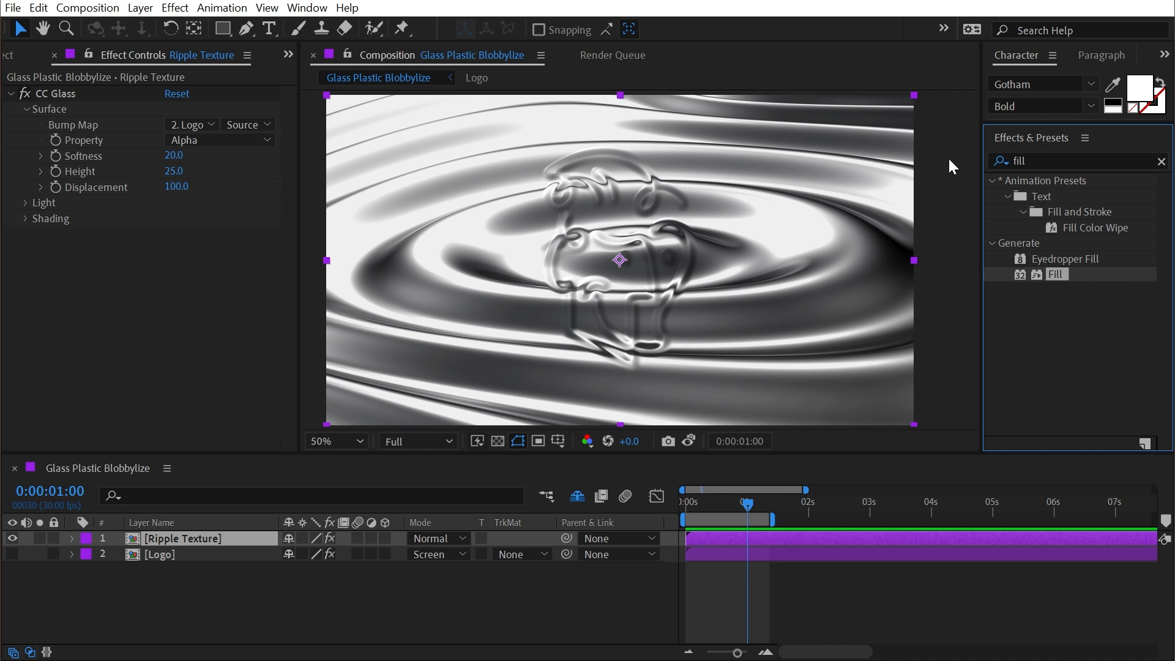
text(plastic)
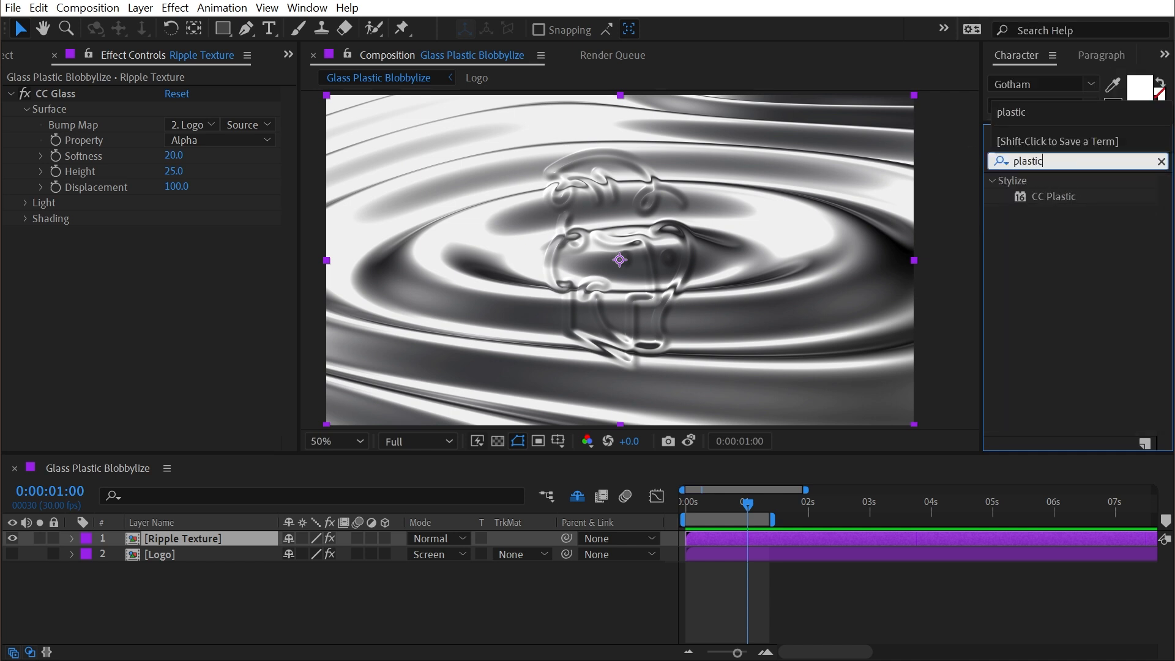
drag(1047, 196, 189, 342)
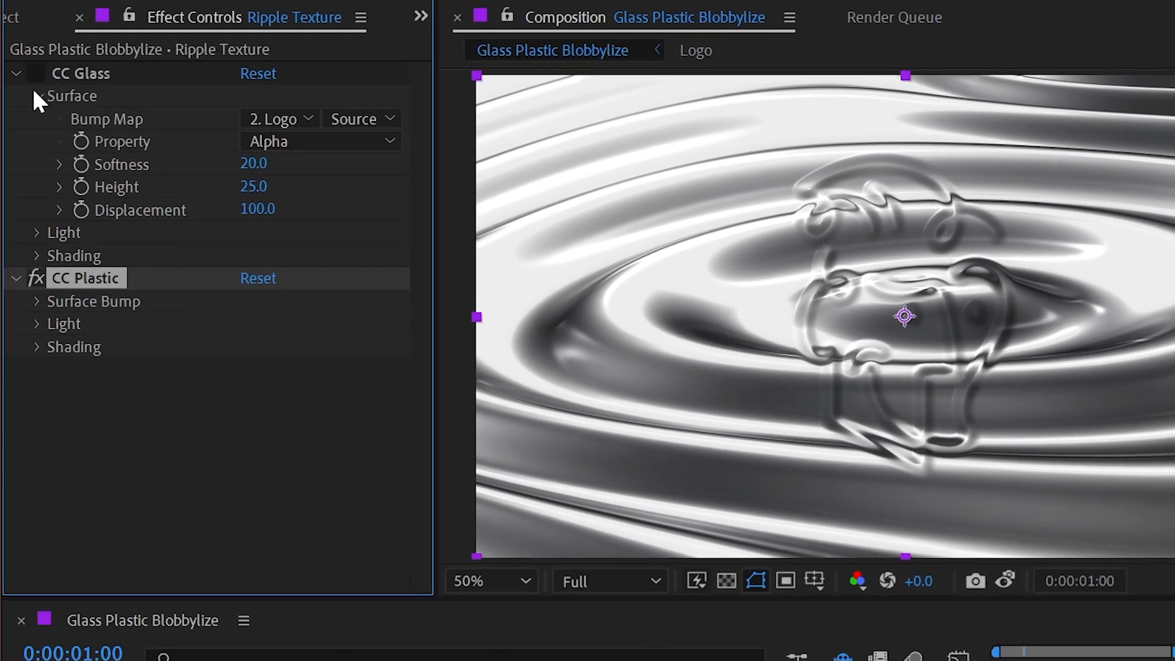
- In CC Plastic's Surface Bump settings, set the Bump Layer to 2. Logo and the Property to Alpha
click(26, 106)
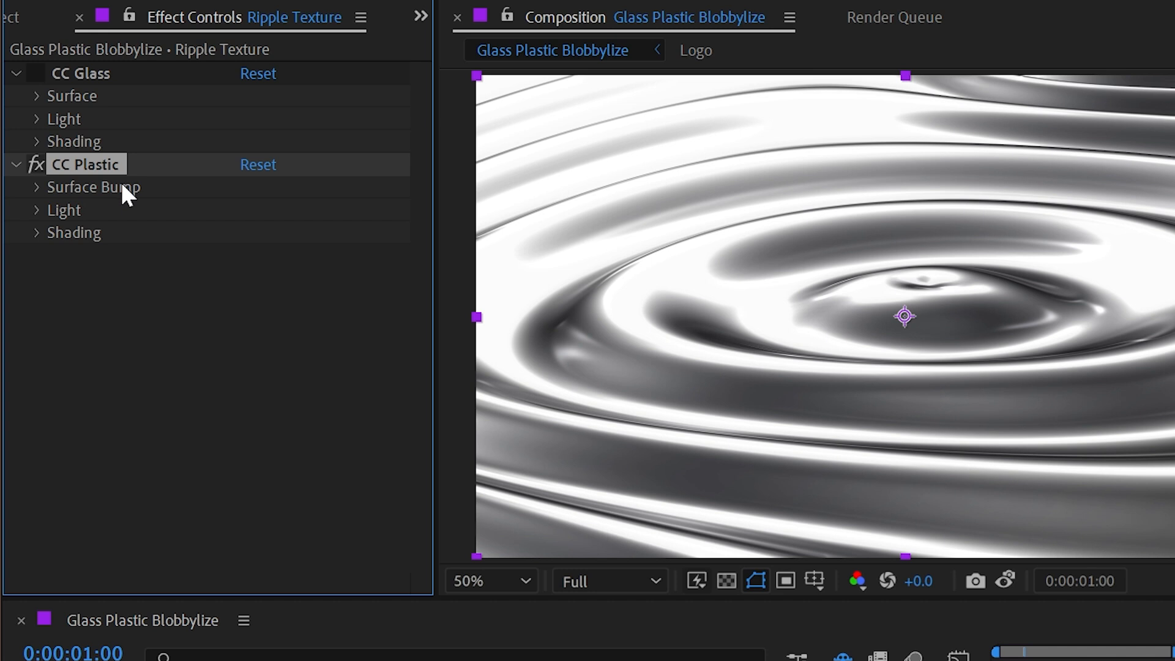
click(37, 186)
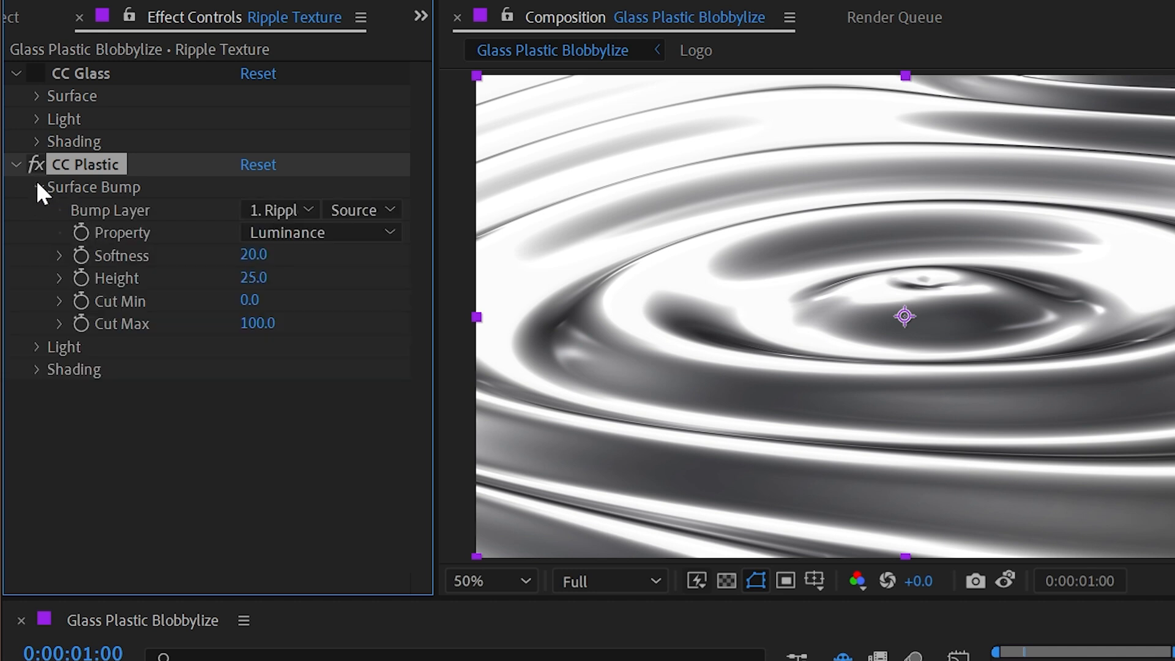
click(36, 98)
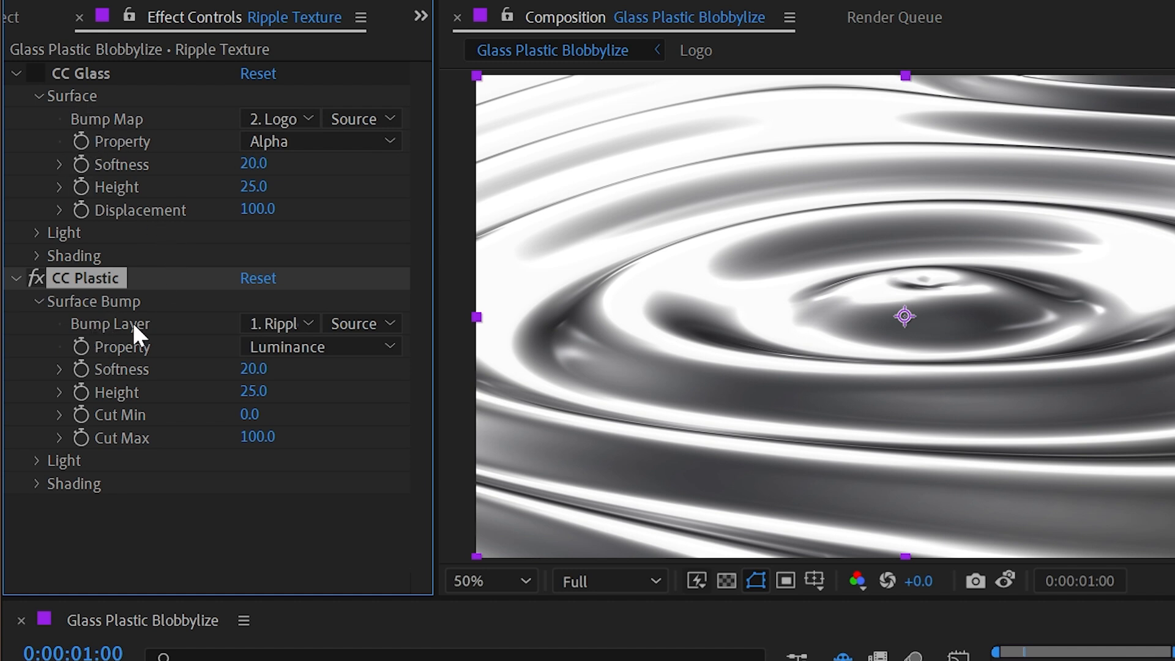
click(262, 330)
click(315, 414)
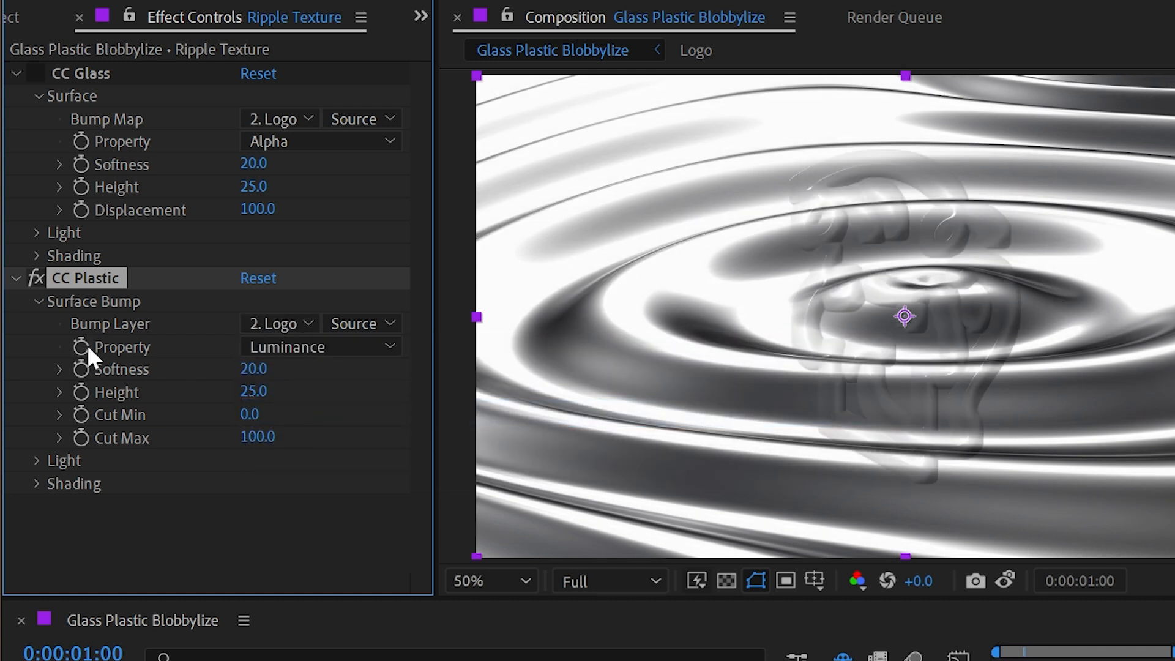
key(period)
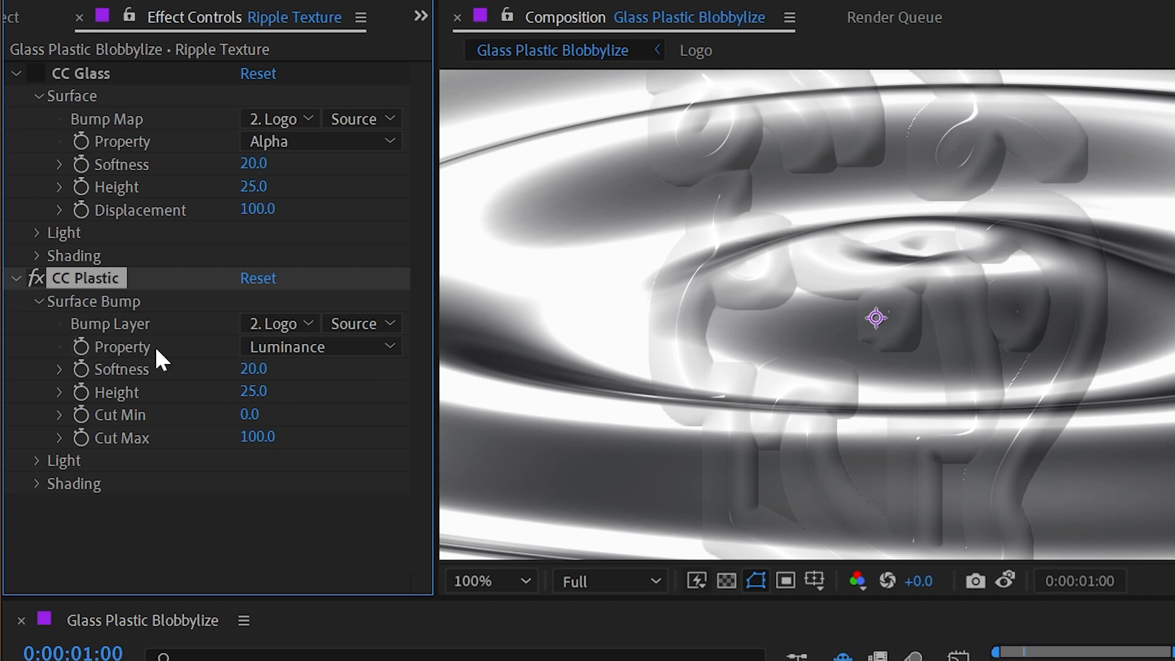
click(269, 352)
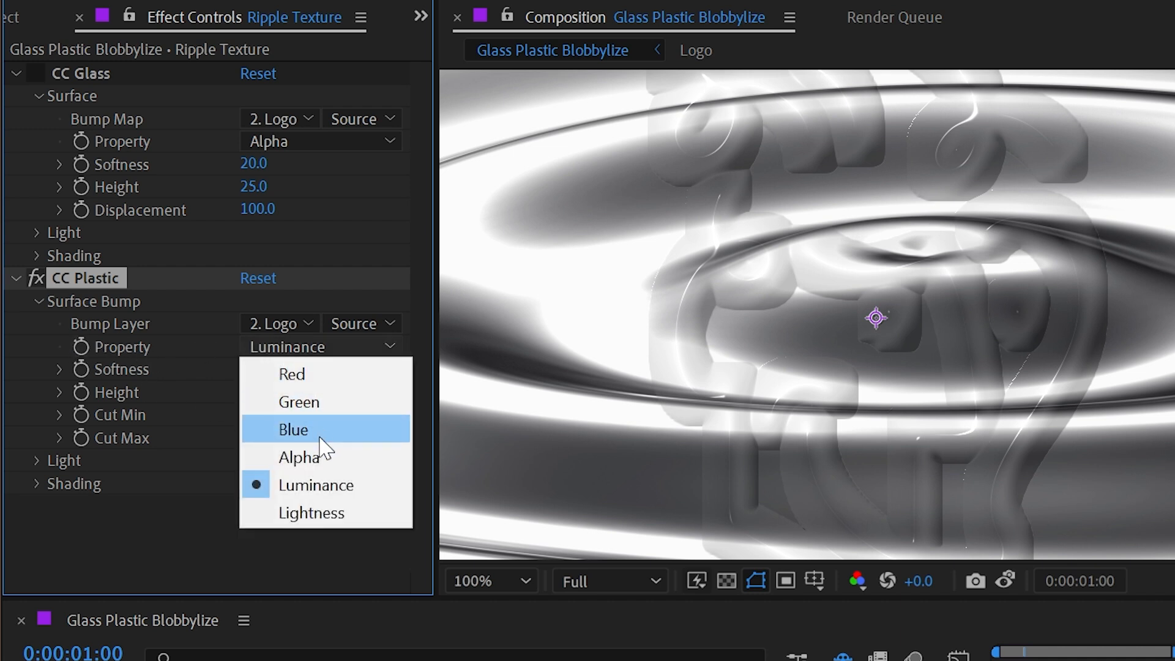
click(319, 464)
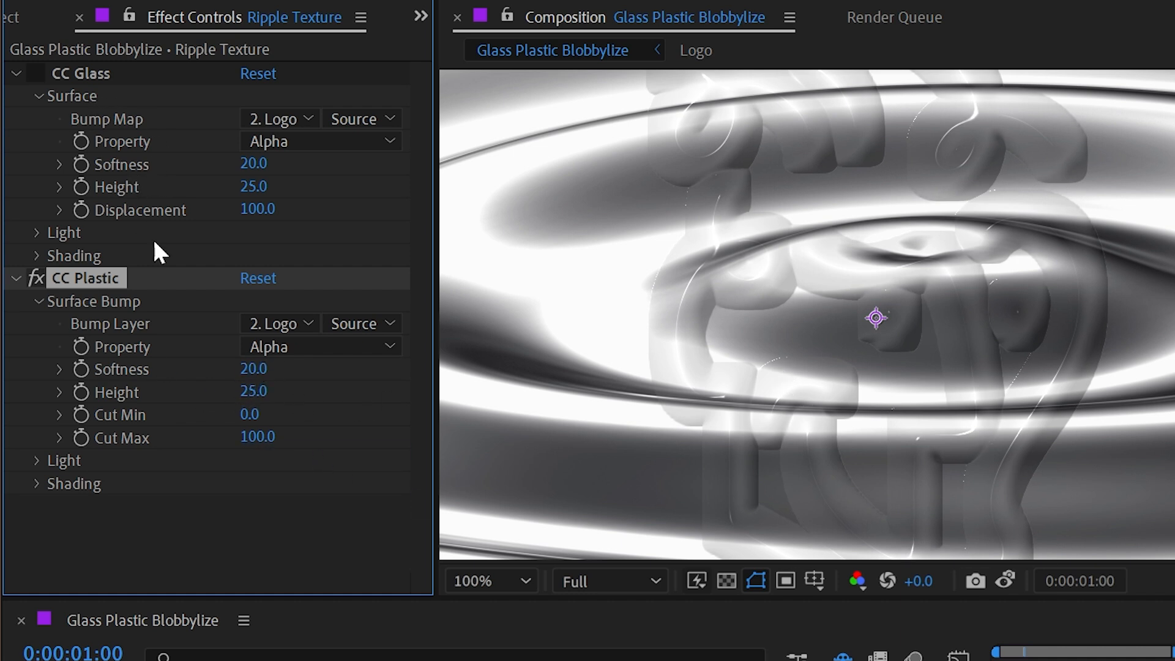
- Try CC Plastic Softness values of 24 and 16.3 and a Height of -37
drag(254, 370, 301, 366)
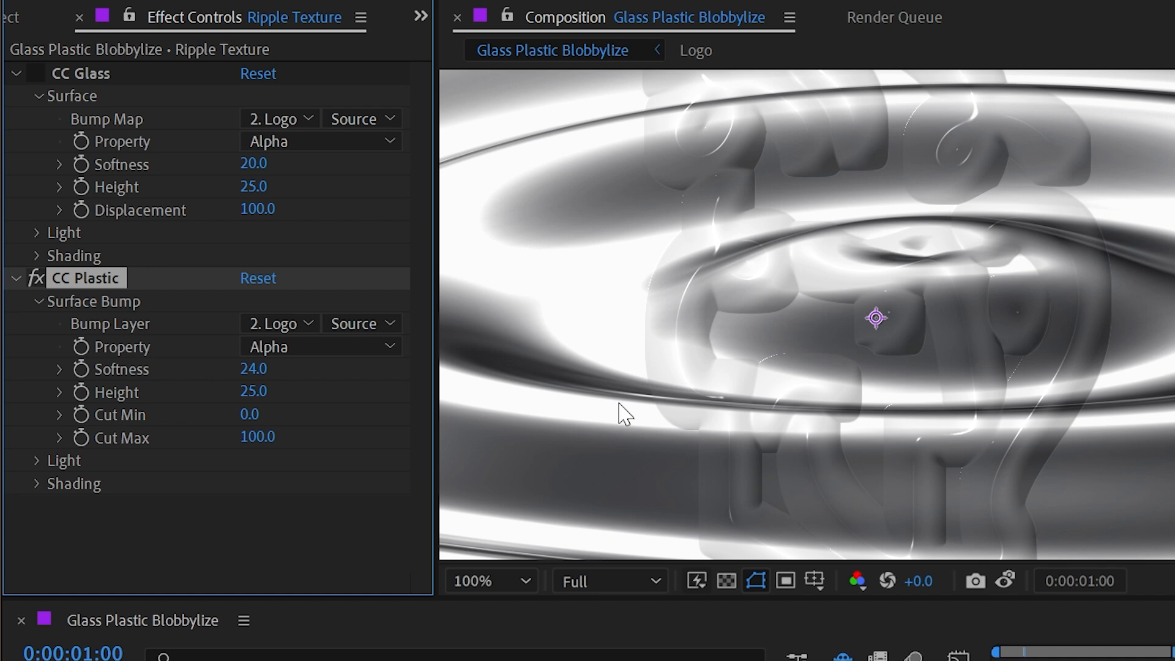
drag(253, 368, 170, 403)
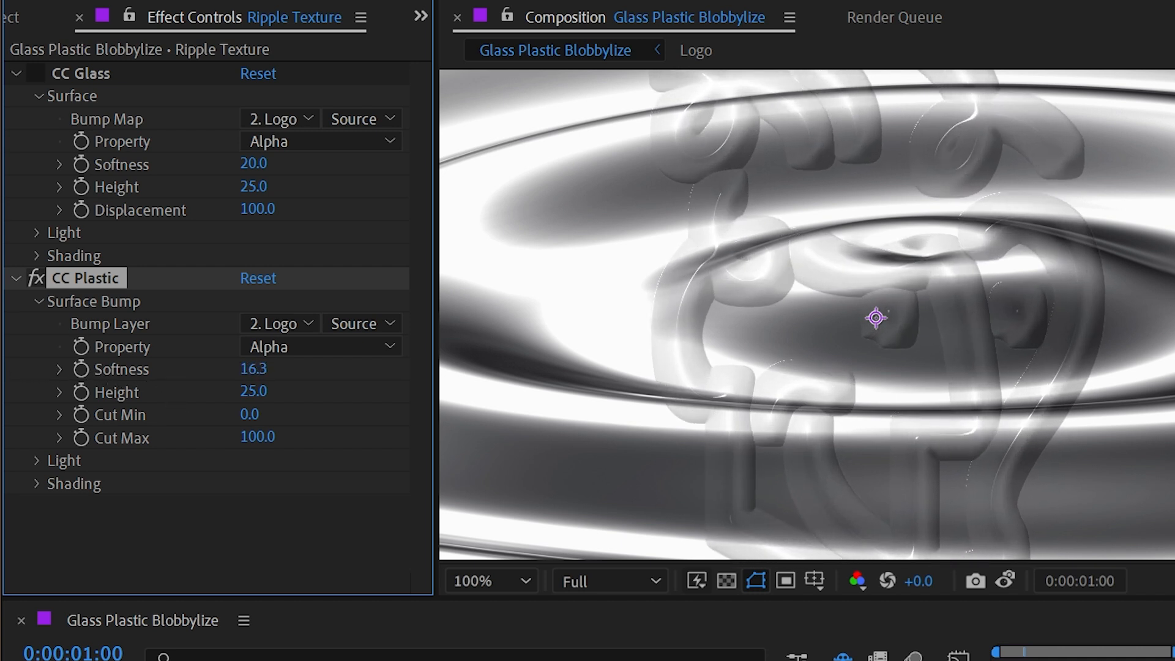
drag(265, 401, 95, 387)
mouse_move(86, 389)
mouse_down()
mouse_move(182, 391)
mouse_move(103, 394)
mouse_up()
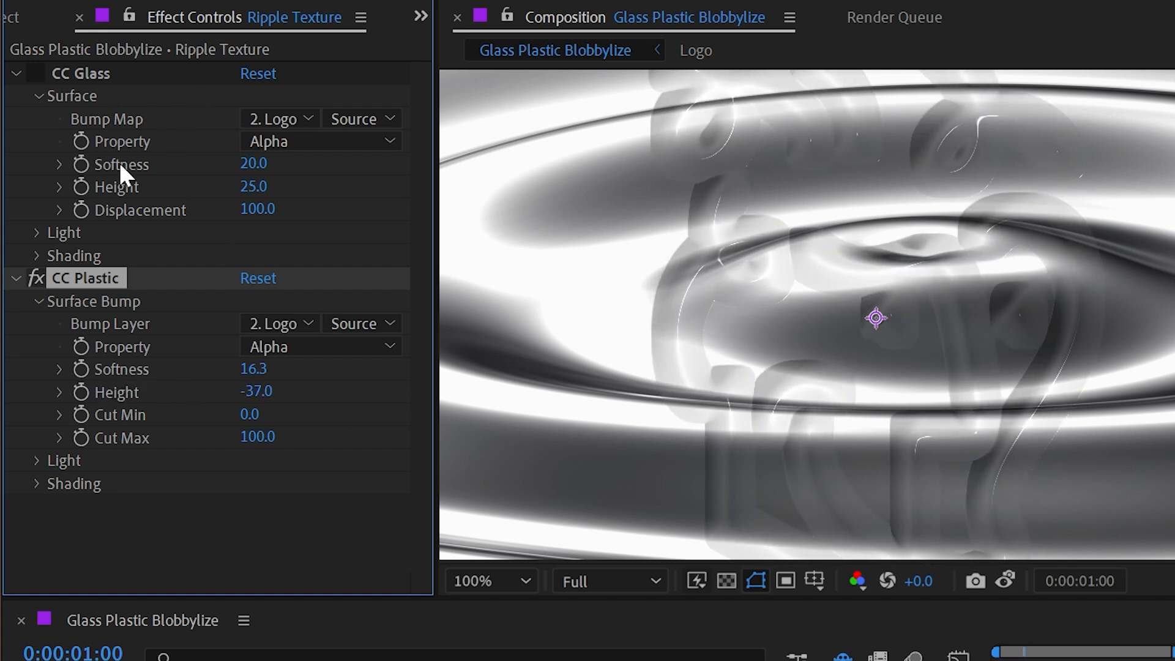
- Reset CC Plastic's Height to 25 and Softness to 20
right_click(123, 394)
click(217, 628)
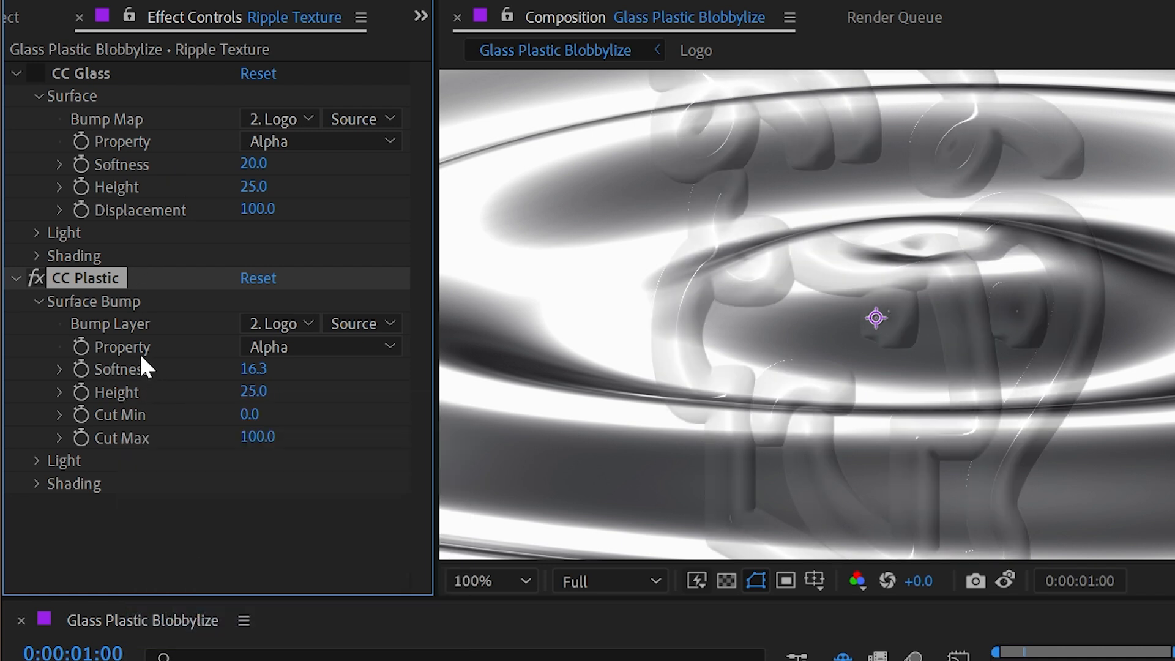
right_click(125, 371)
click(306, 596)
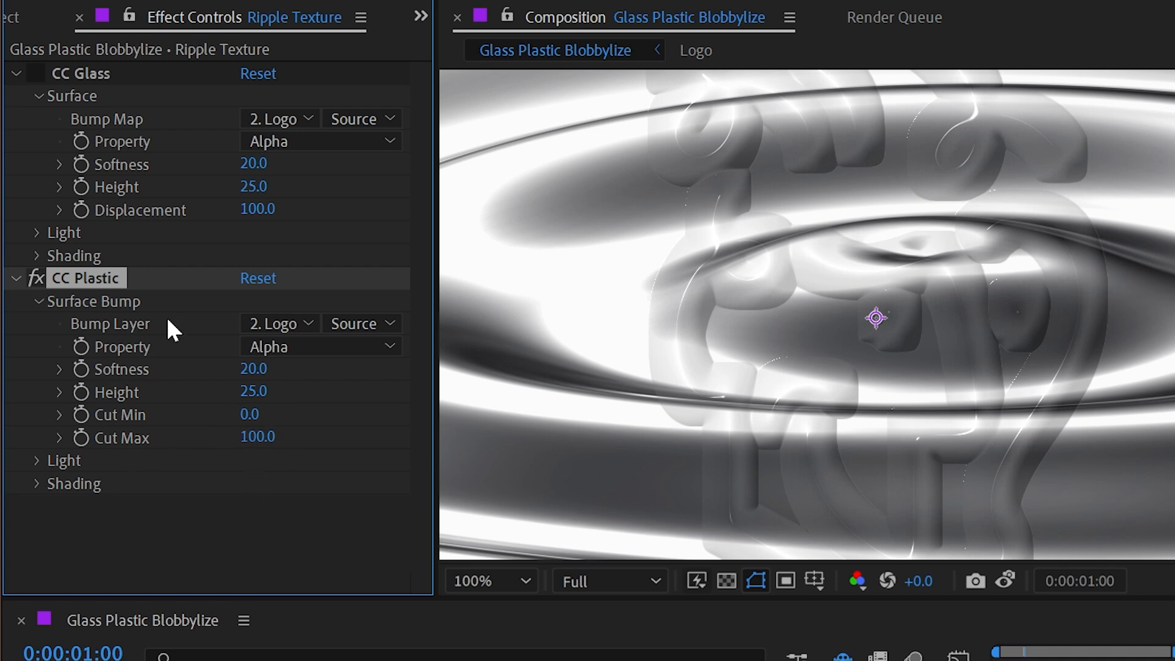
- Try a Cut Min of 1 on CC Plastic and return it to 0
click(256, 416)
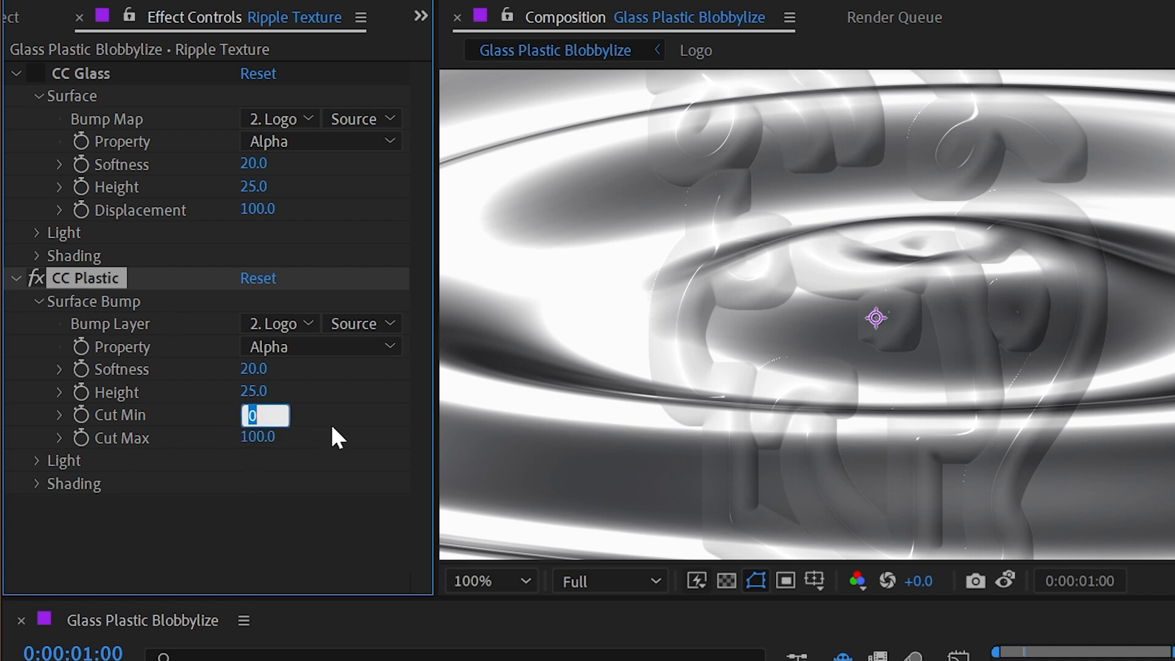
key(Up)
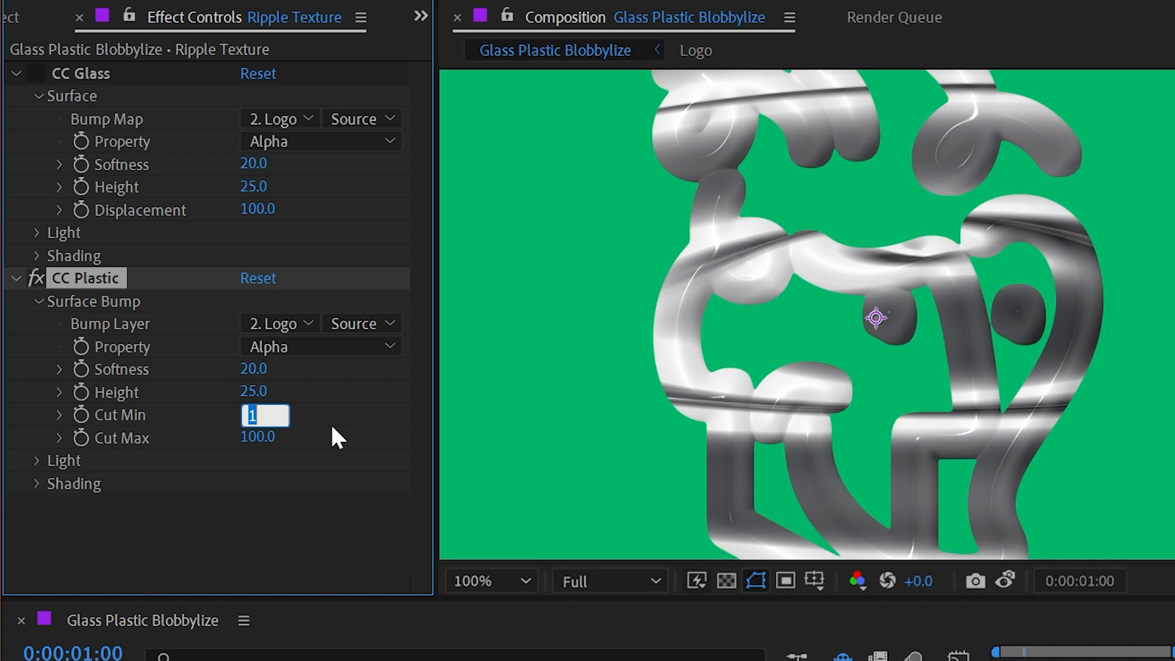
key(Return)
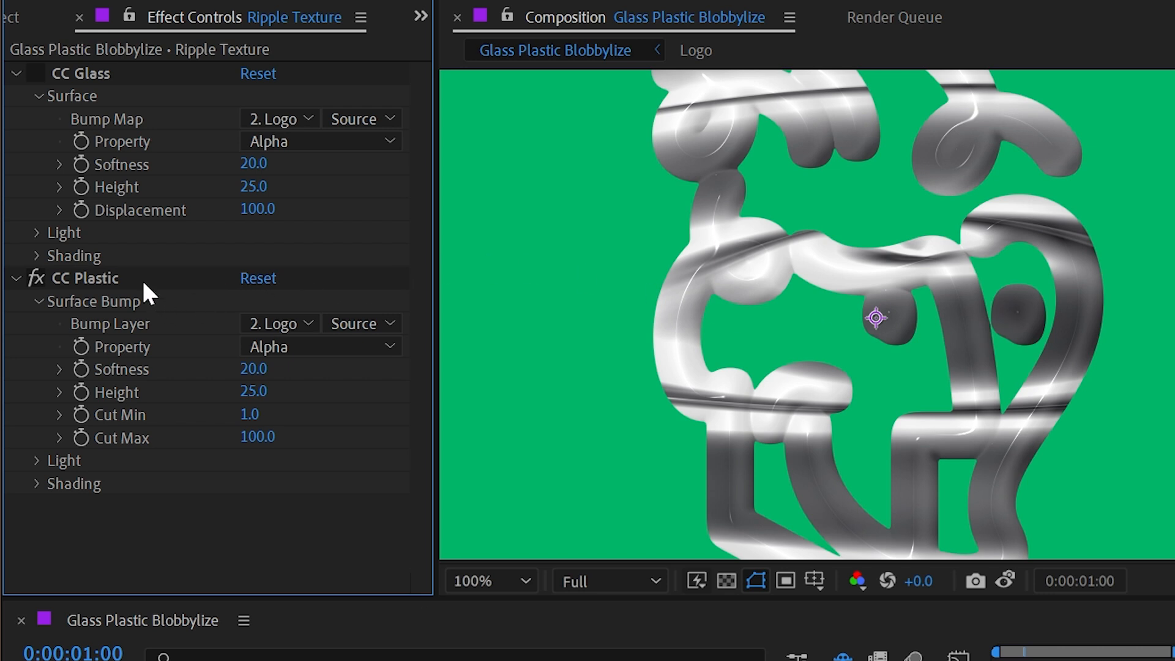
drag(253, 368, 299, 383)
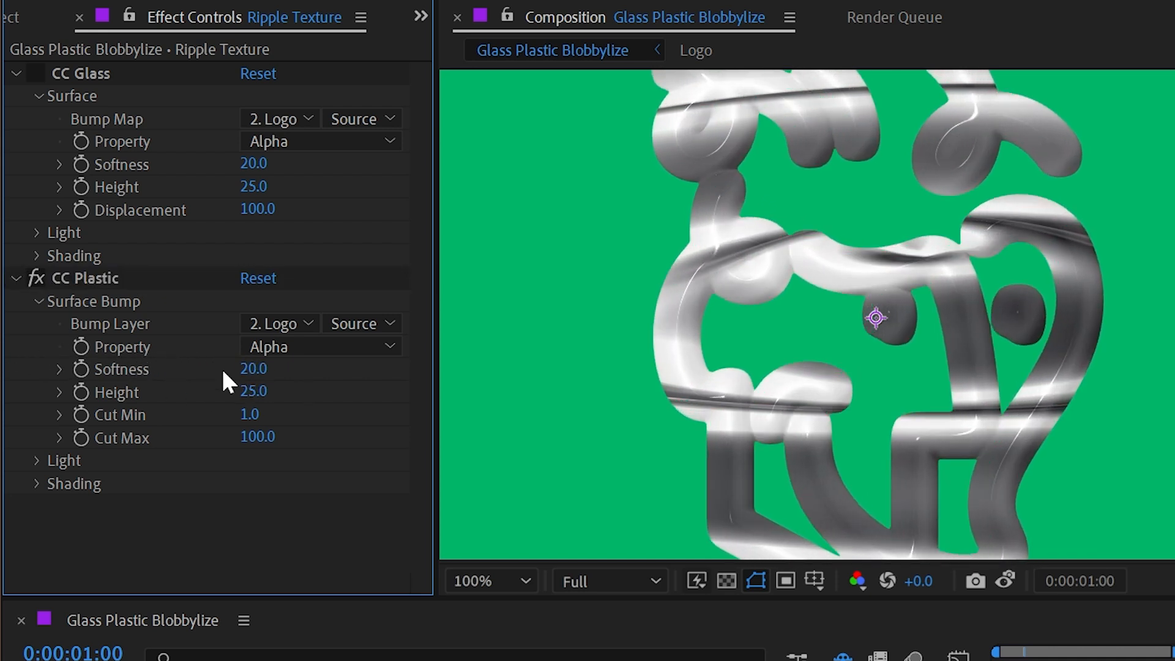
drag(251, 415, 77, 415)
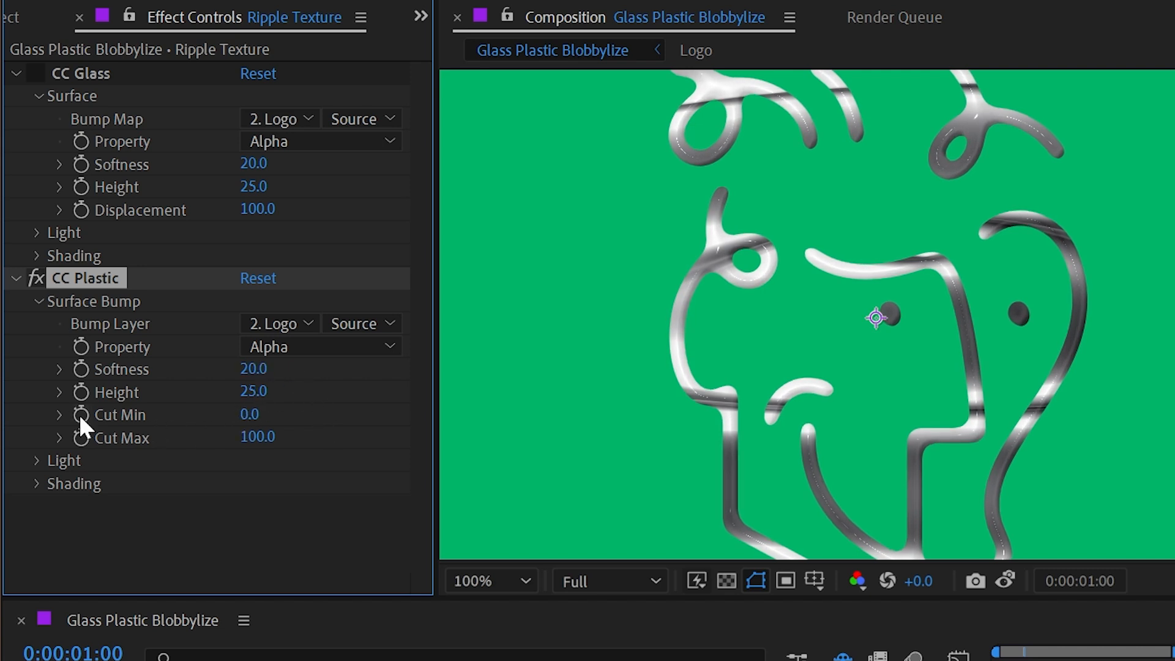
- Try CC Plastic Cut Max values of 44 and 0, and undo both changes
mouse_move(250, 445)
mouse_down()
mouse_move(150, 414)
mouse_move(157, 428)
mouse_up()
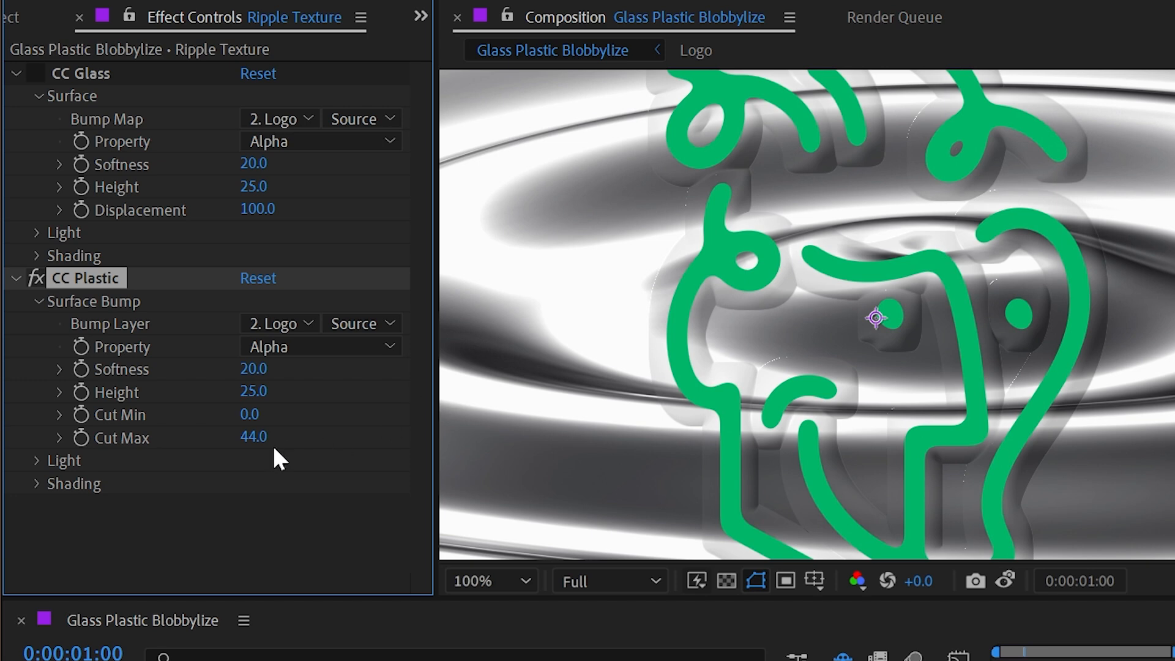
drag(253, 438, 134, 437)
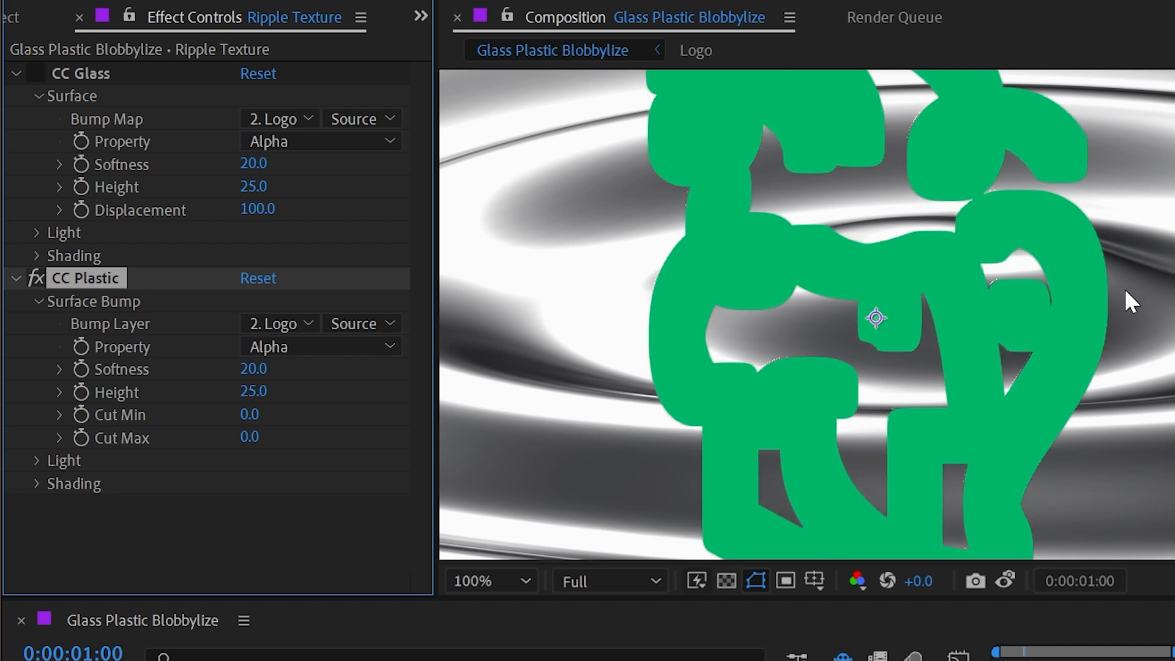
key(ctrl+z)
key(ctrl+z)
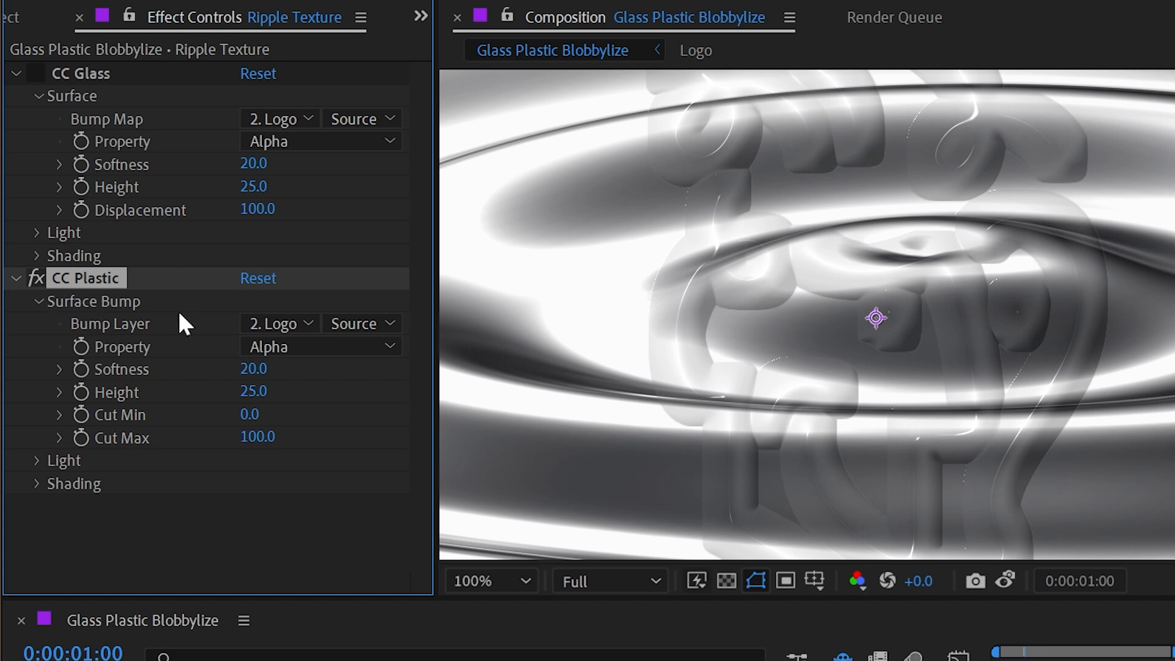
- Disable and collapse CC Plastic, and find CC Blobbylize and apply it to the Ripple Texture layer
click(17, 278)
click(36, 279)
drag(1055, 160, 958, 159)
key(BackSpace)
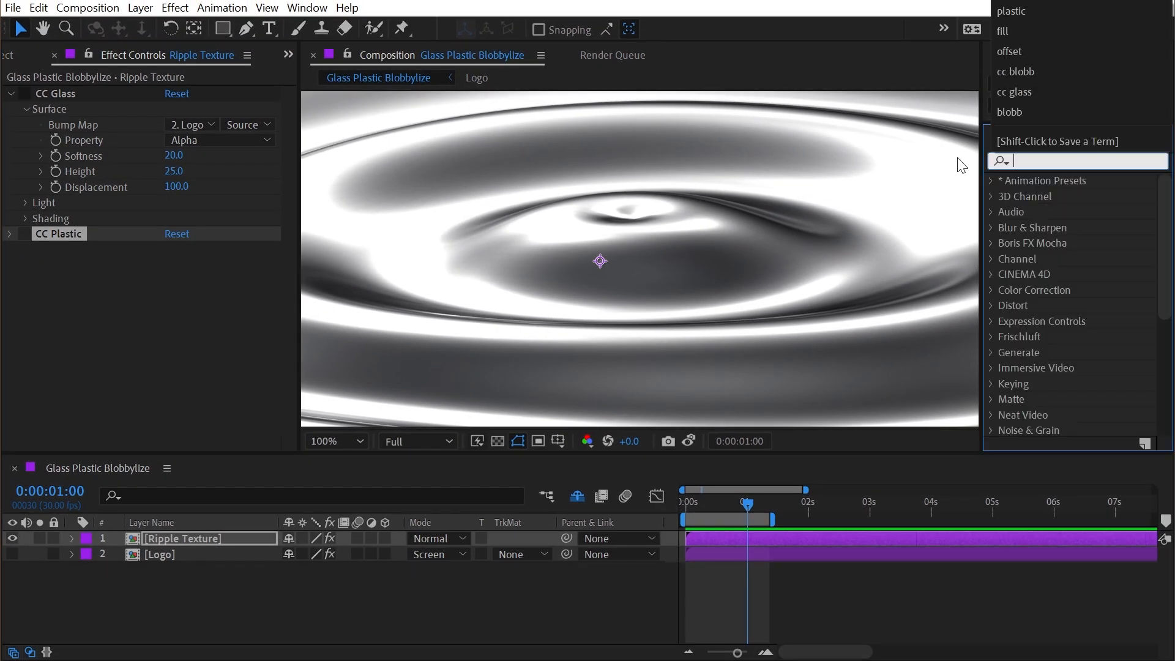
text(blobb)
drag(1080, 199, 145, 359)
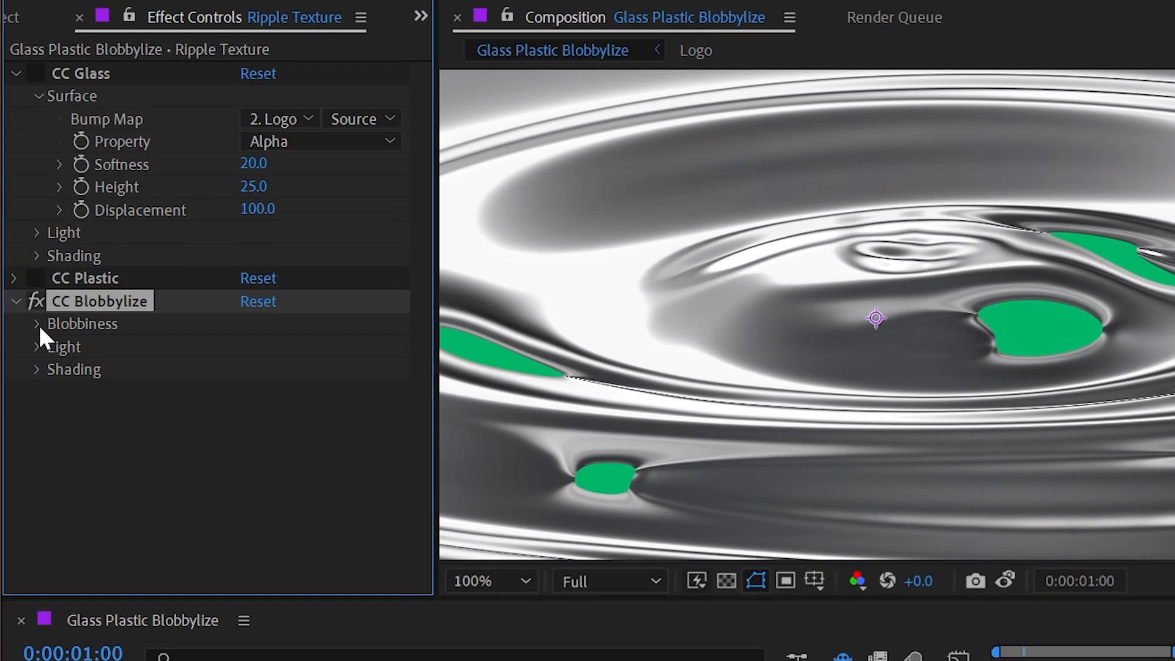
- In CC Blobbylize's Blobbiness settings, set the Blob Layer to 2. Logo and the Property to Alpha
click(26, 265)
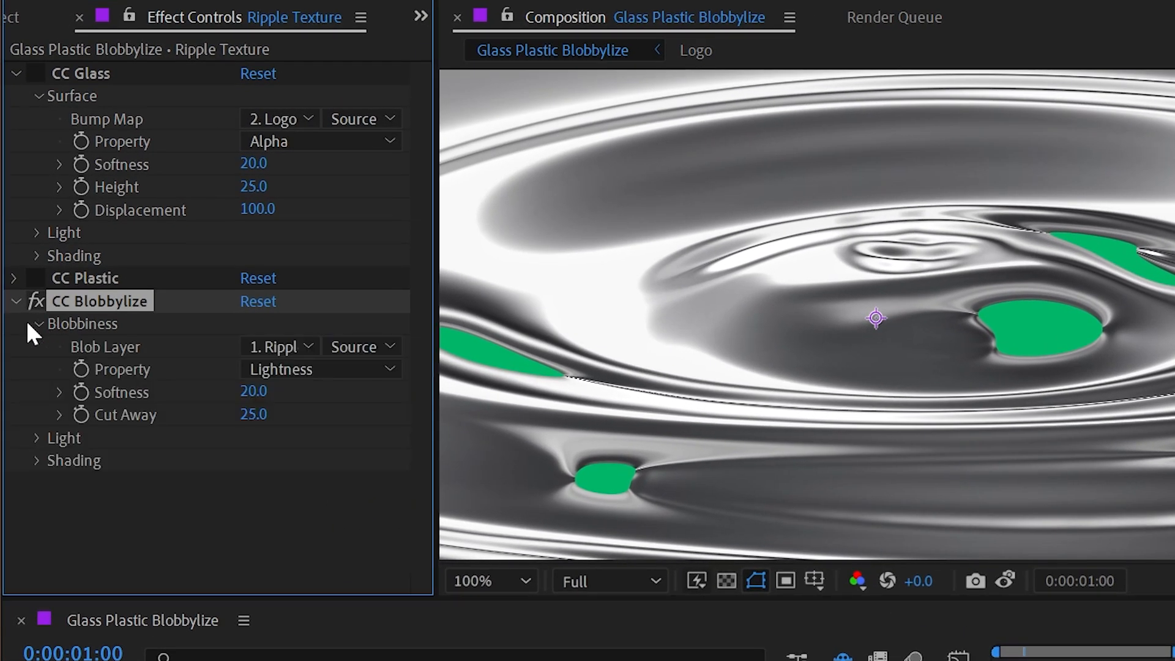
click(269, 346)
click(365, 438)
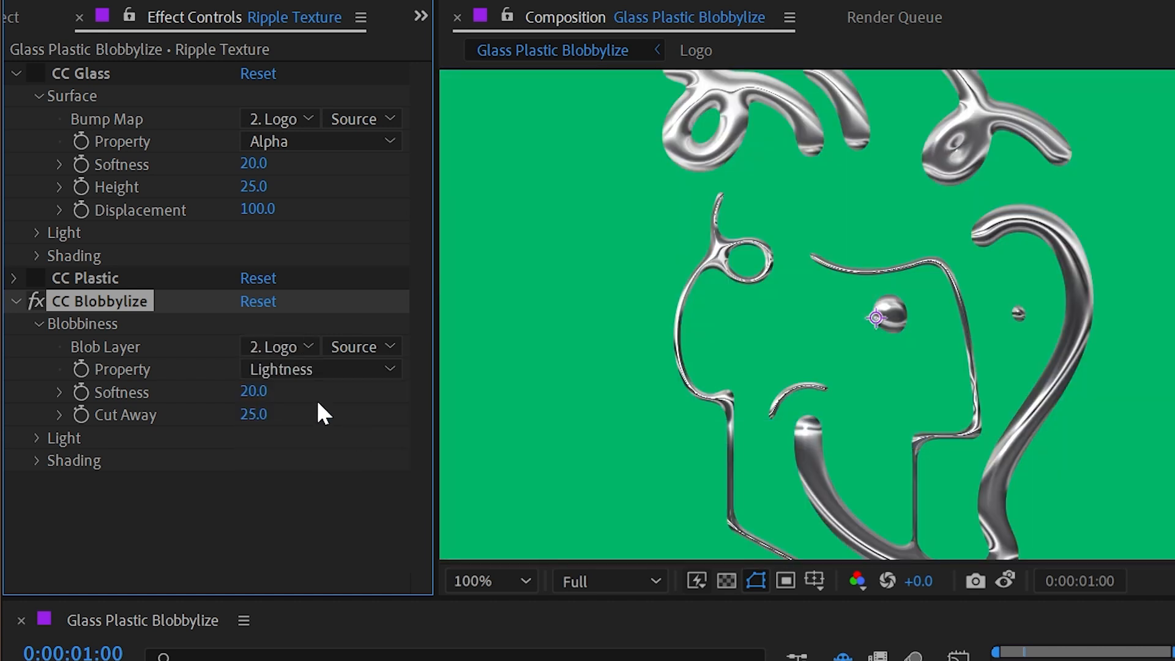
click(318, 370)
click(303, 478)
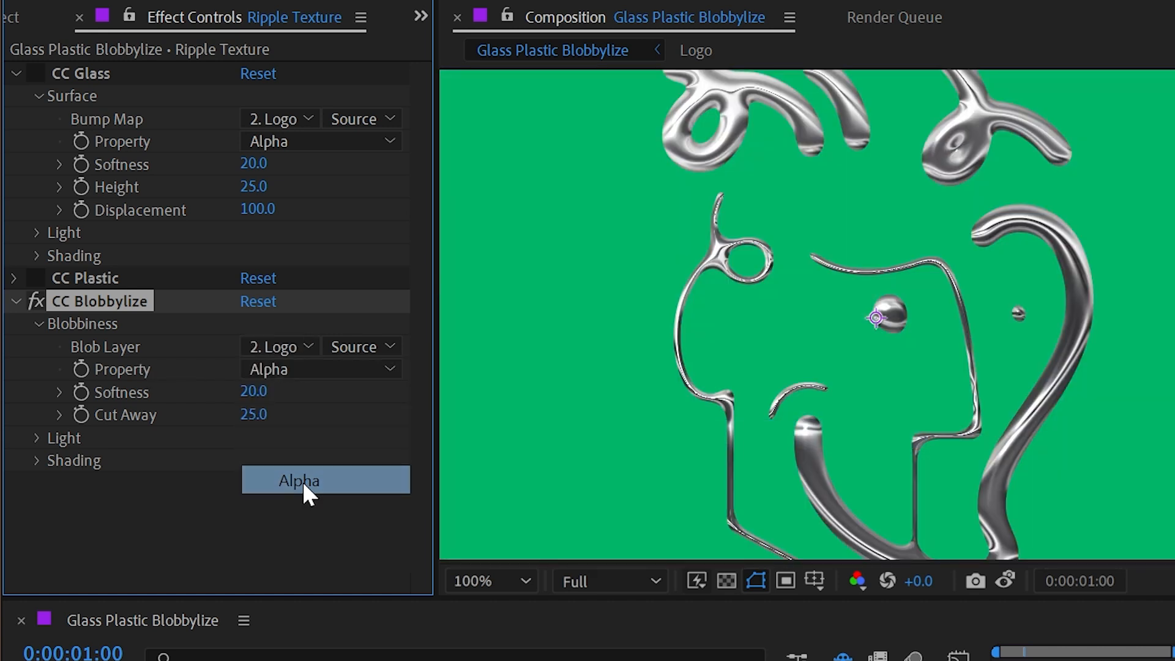
- Try CC Blobbylize Softness values of 0.5, 38.2 and 42.5, and check the whole logo shape
drag(992, 394, 949, 477)
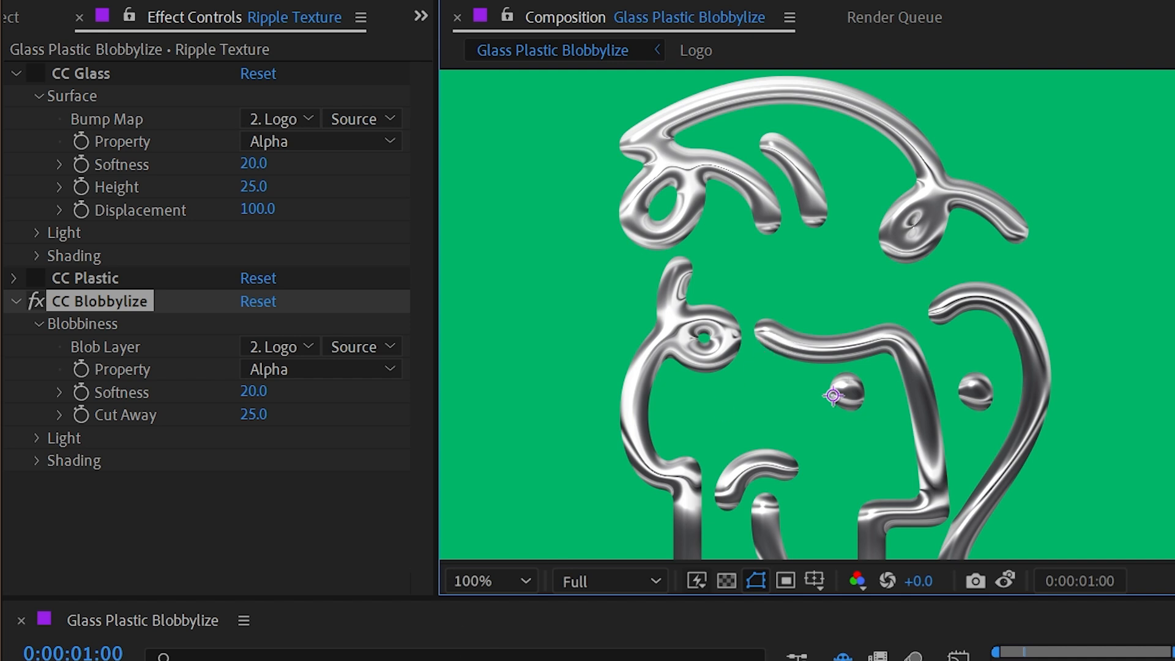
drag(253, 391, 15, 379)
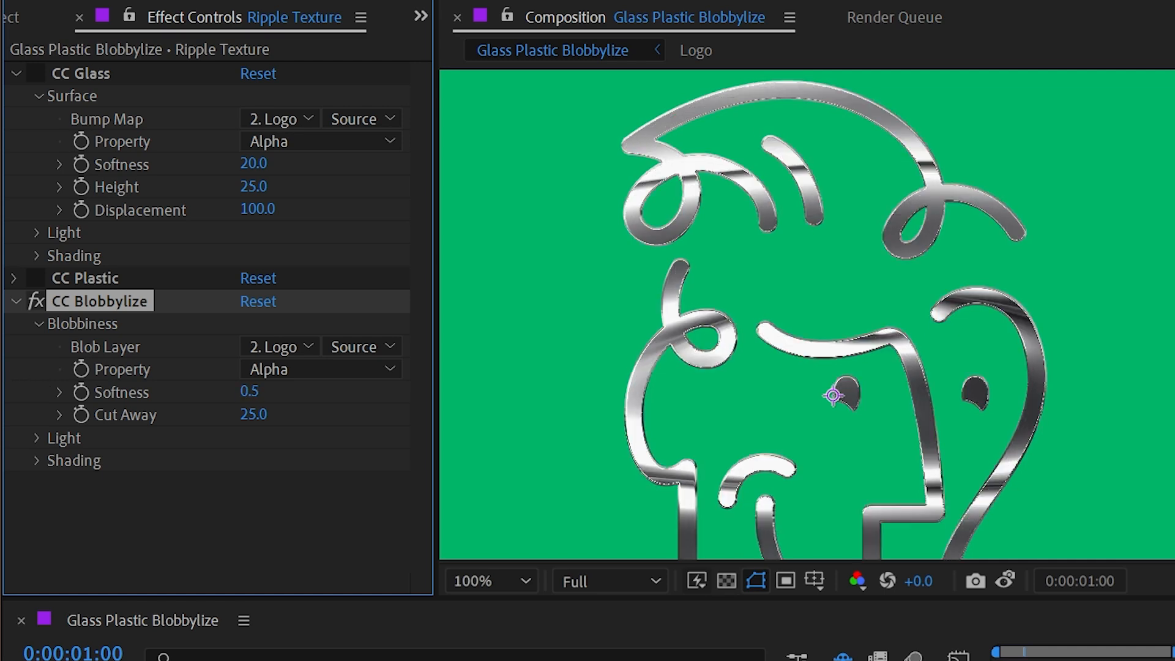
drag(153, 387, 493, 393)
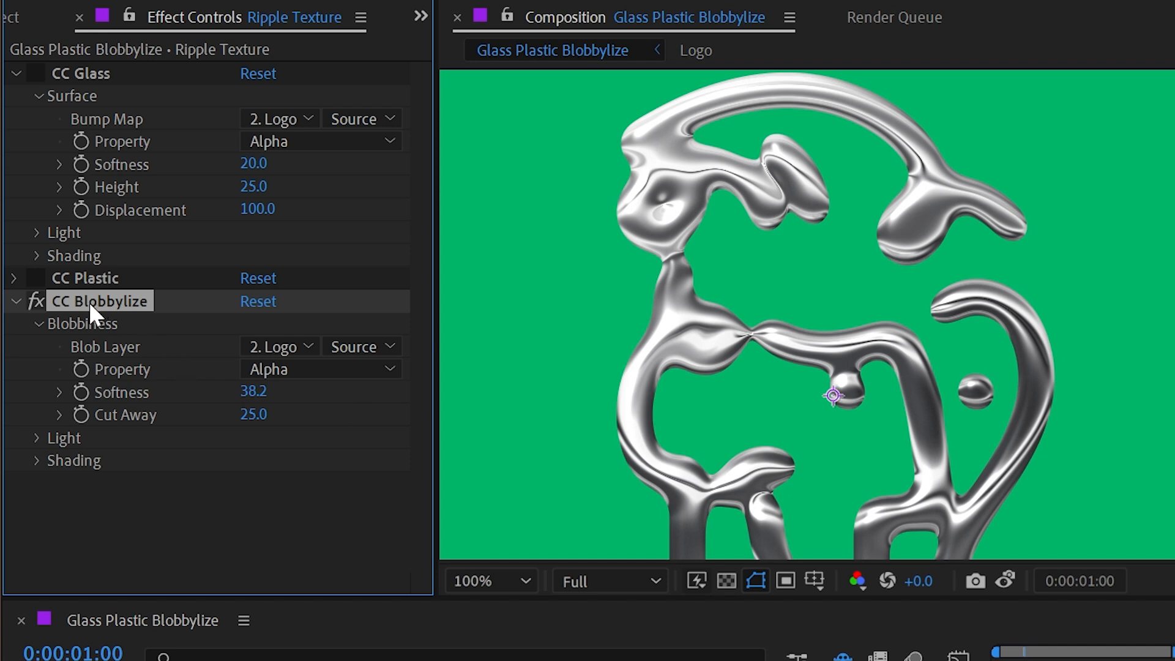
drag(262, 392, 317, 391)
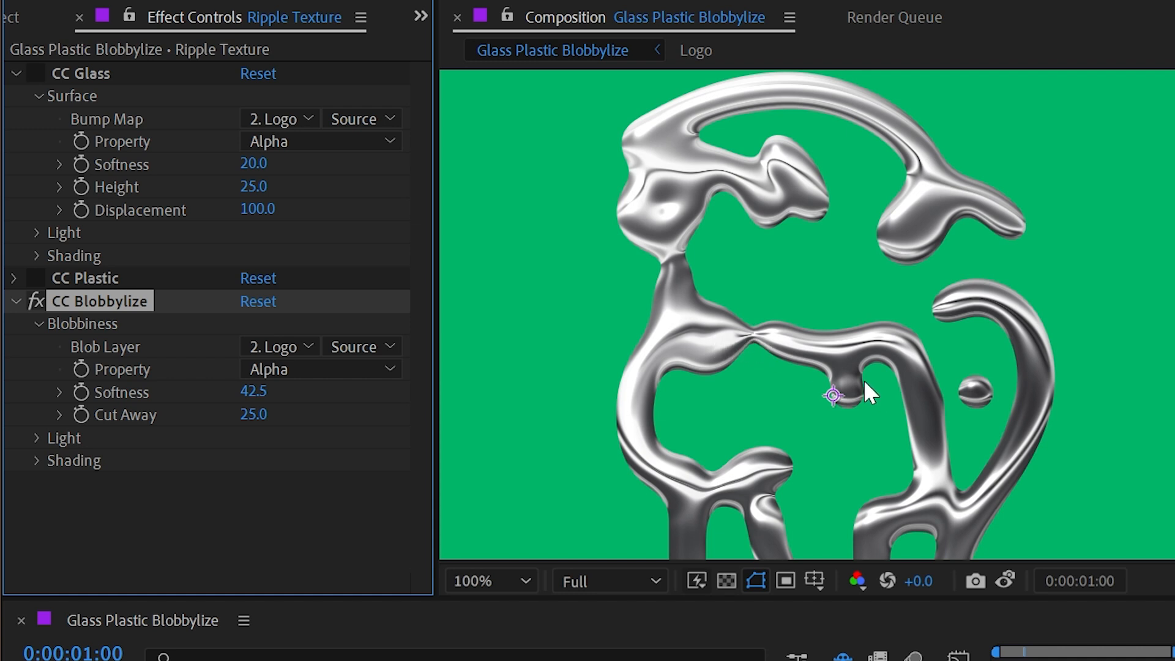
drag(879, 469, 860, 351)
scroll(878, 347, down, 1)
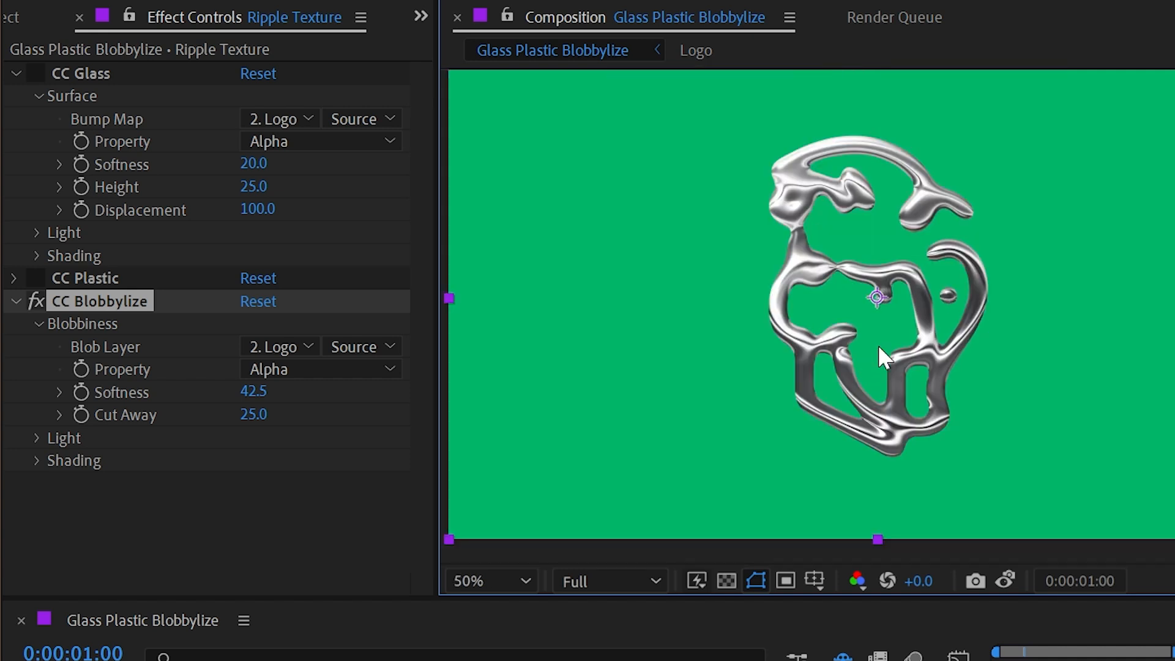
- Set CC Blobbylize's Softness to 49.5 and Cut Away to 73, and enable keyframing for both at 0:00:00:00
drag(253, 415, 306, 421)
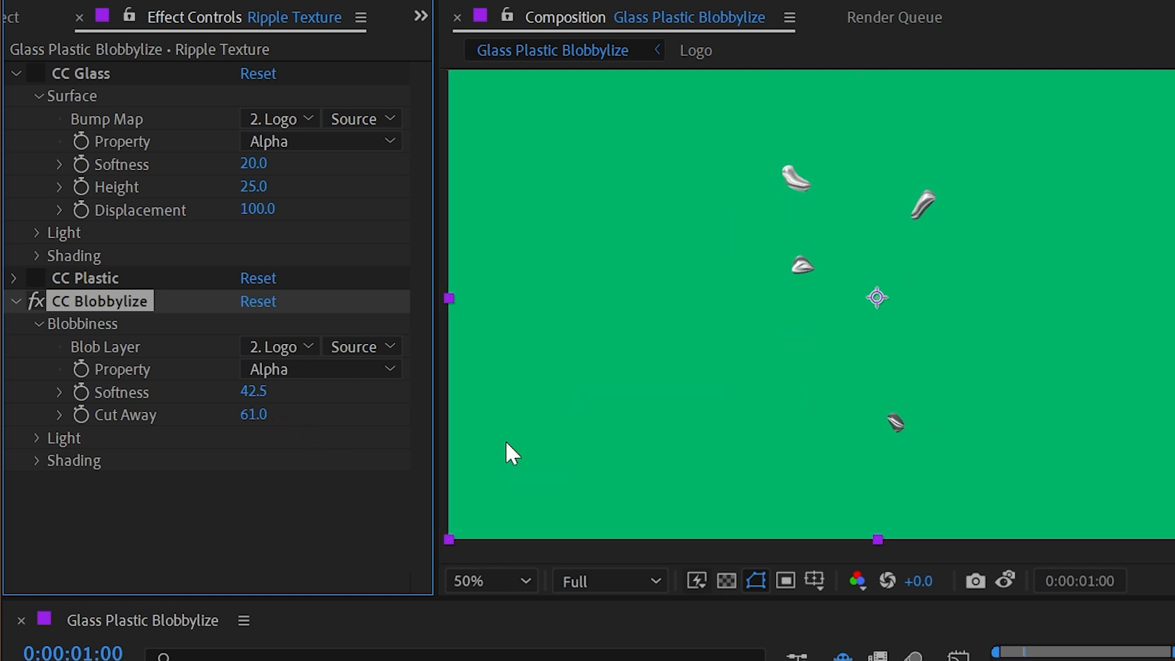
drag(256, 391, 270, 421)
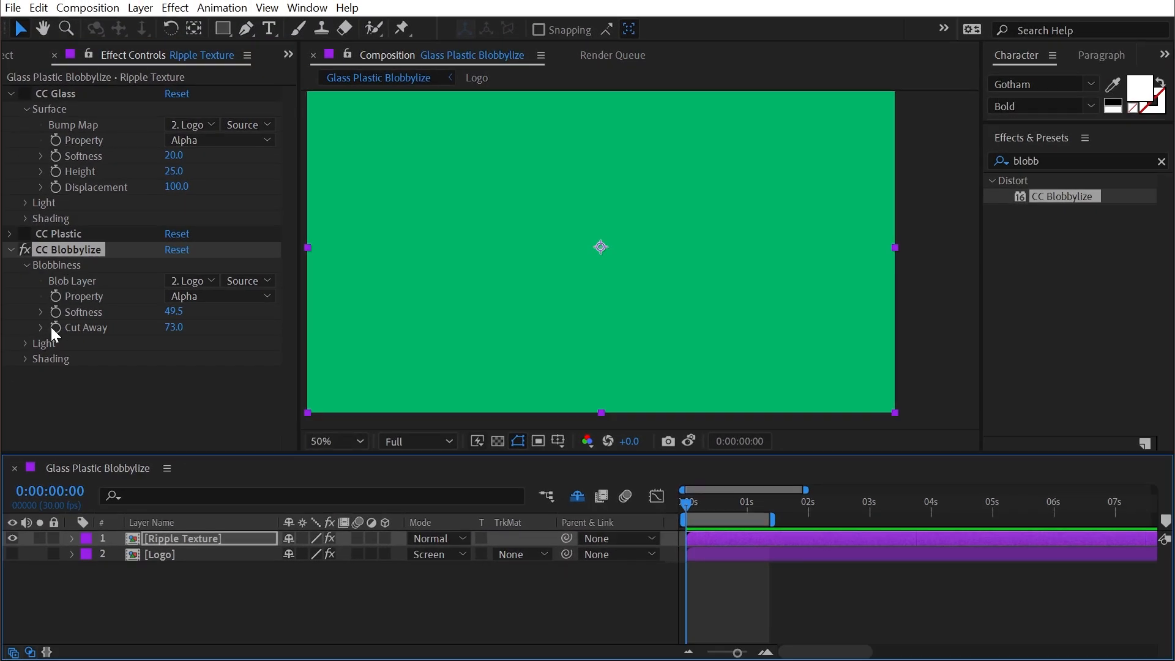
click(56, 312)
click(55, 327)
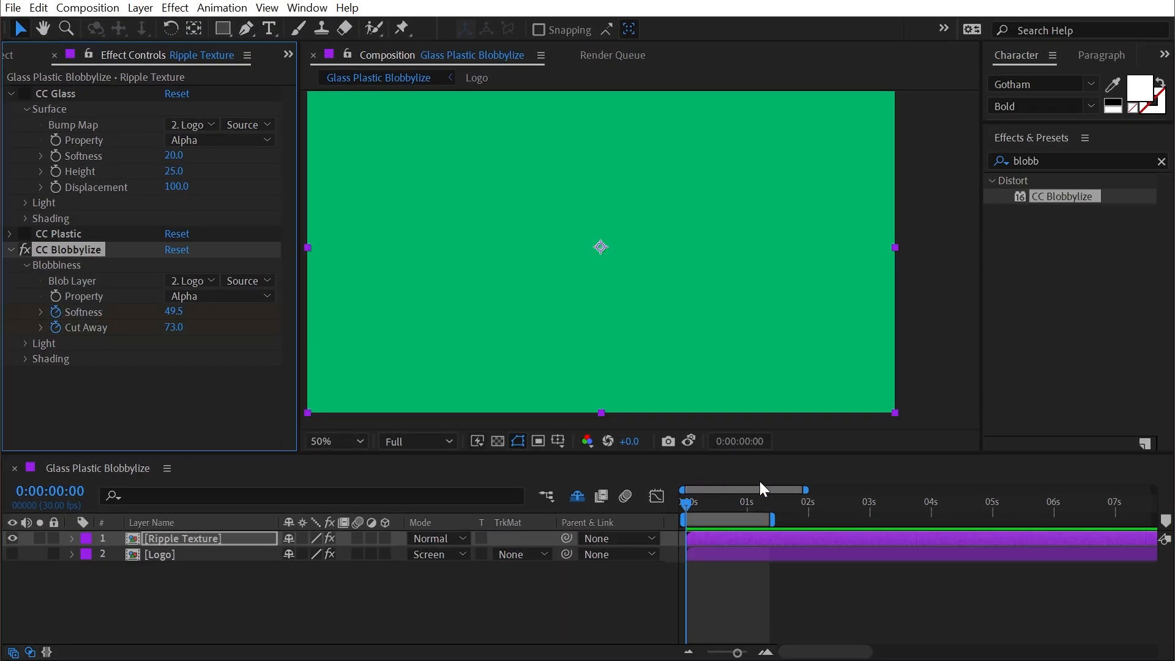
- At 0:00:00:29, reset CC Blobbylize's Softness to 20 and Cut Away to 25 to keyframe the formed logo
drag(688, 508, 745, 512)
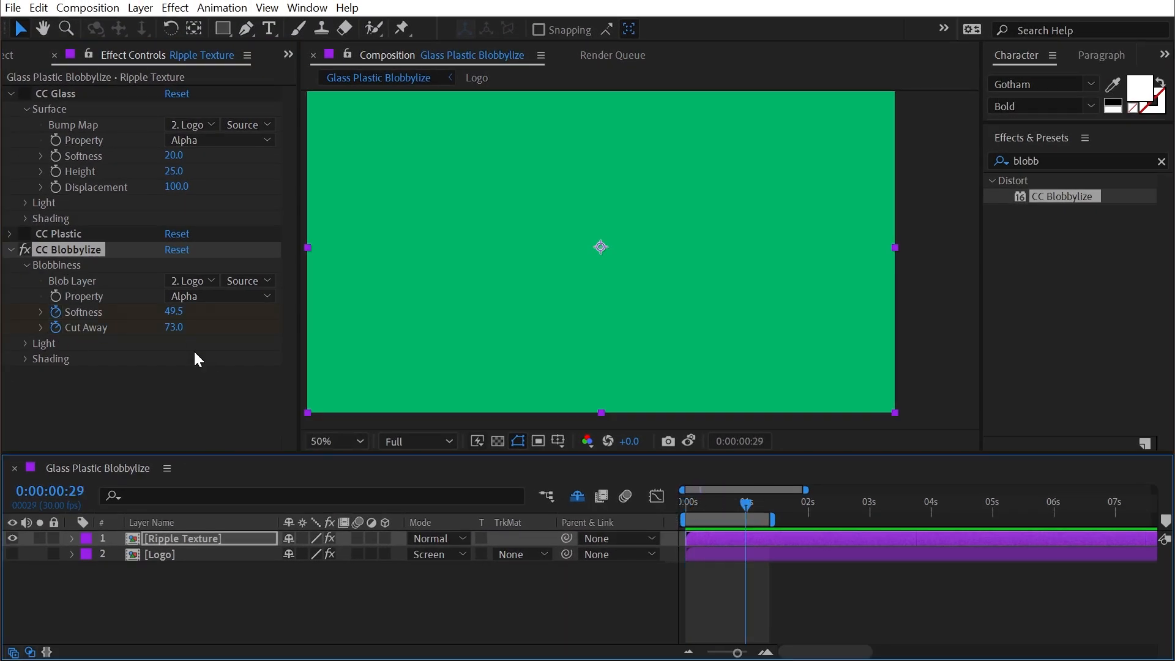
right_click(94, 312)
click(150, 461)
right_click(96, 334)
click(160, 485)
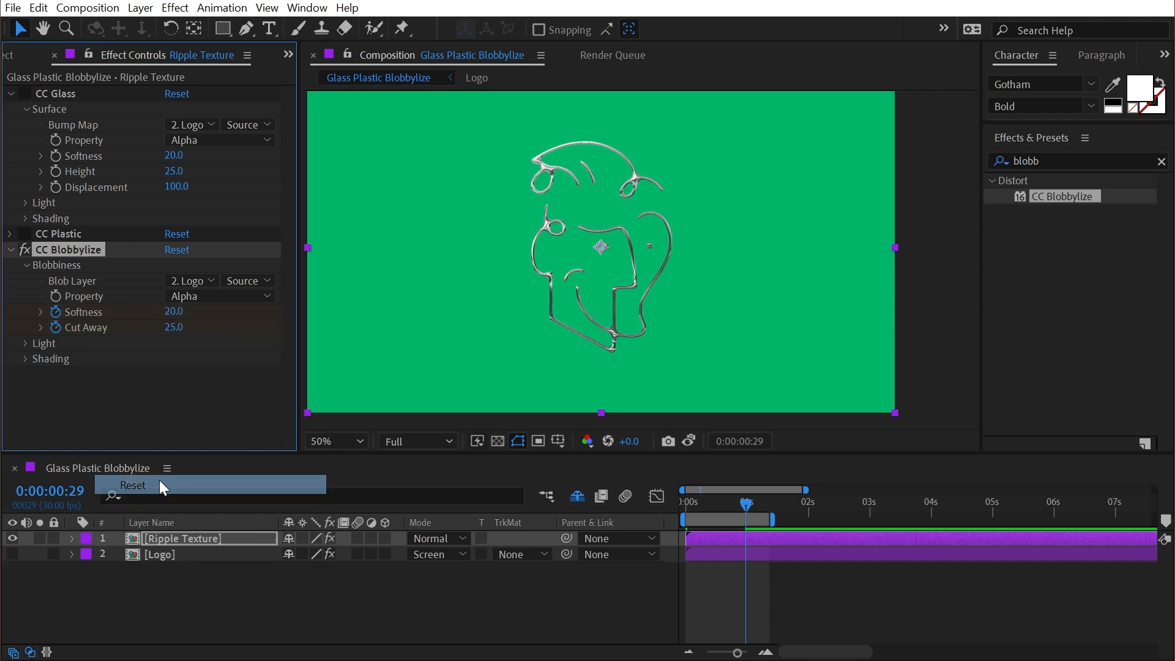
- Set CC Blobbylize's Softness to 4.5 at 0:00:00:29 and ease the Softness and Cut Away keyframes
drag(174, 311, 18, 292)
key(u)
drag(814, 570, 676, 615)
- Preview the blobby logo reveal from 0:00:00:00
drag(691, 505, 678, 504)
key(space)
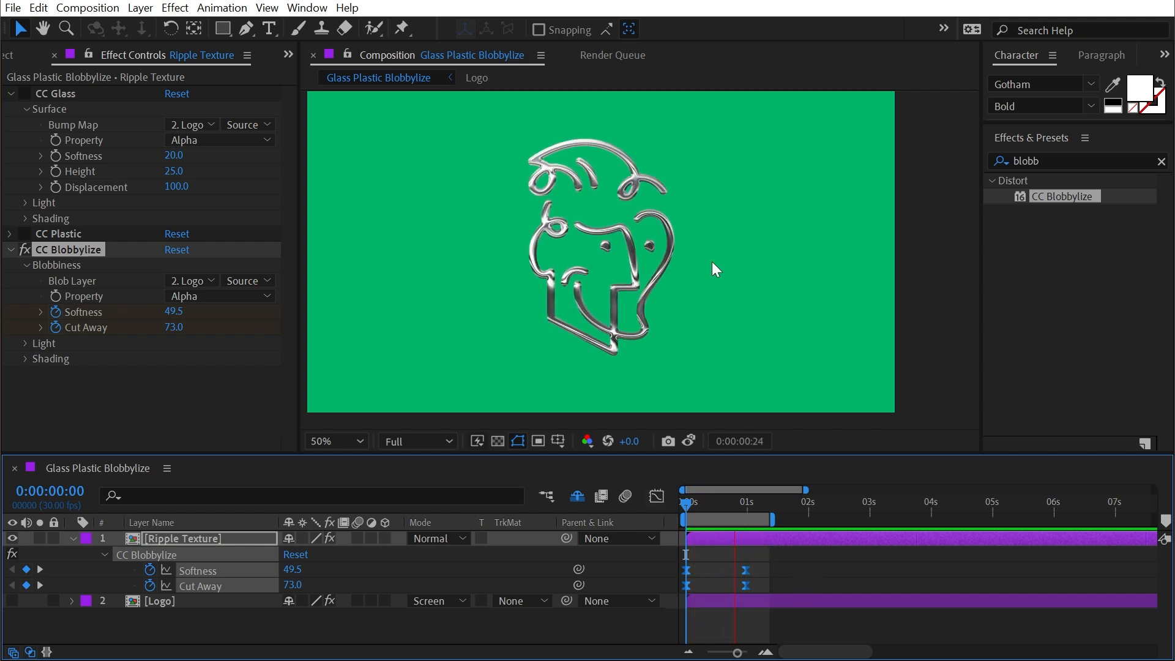
key(space)
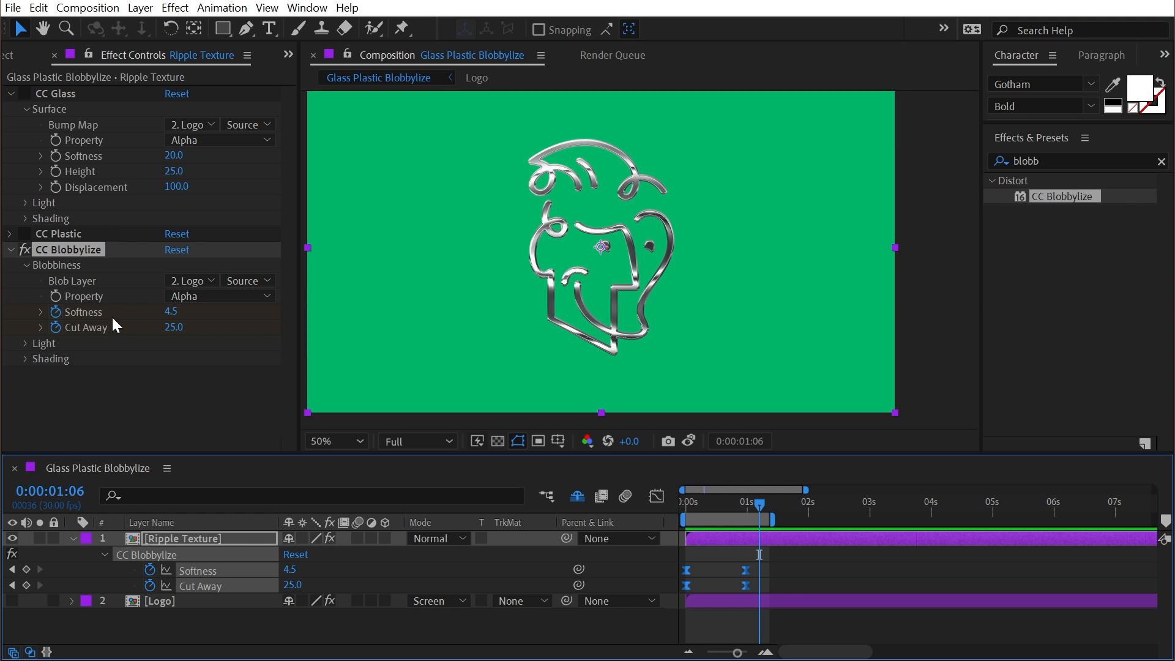
- Search the effects for "offset" and add the Offset effect above CC Glass on the Ripple Texture layer
click(1061, 161)
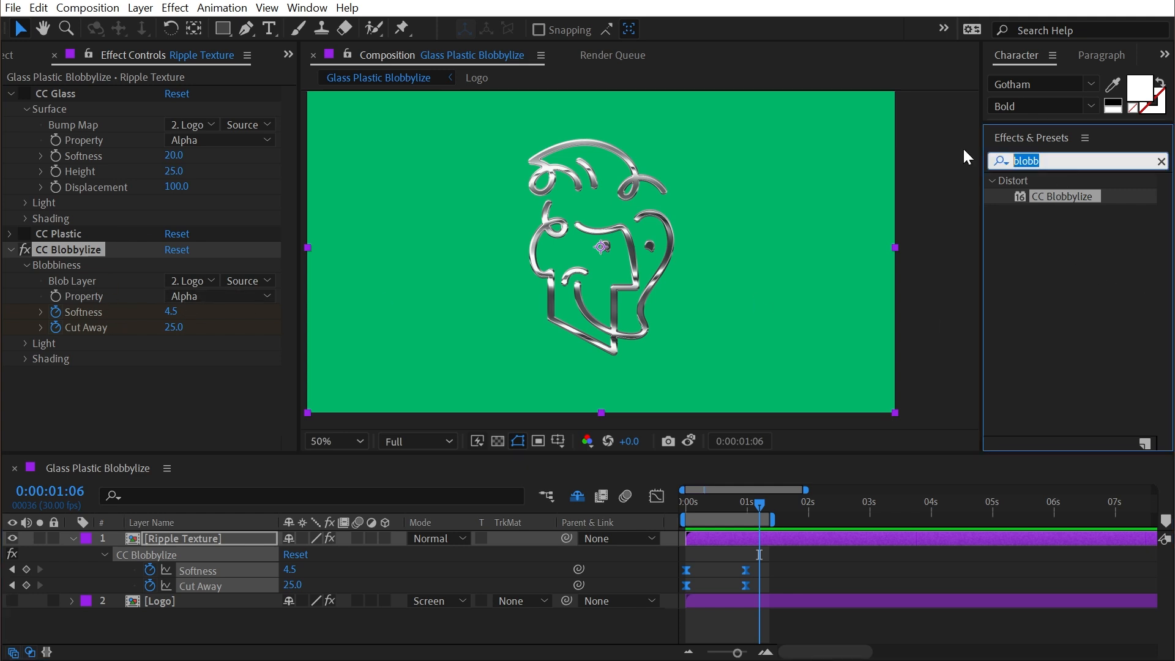
text(offset)
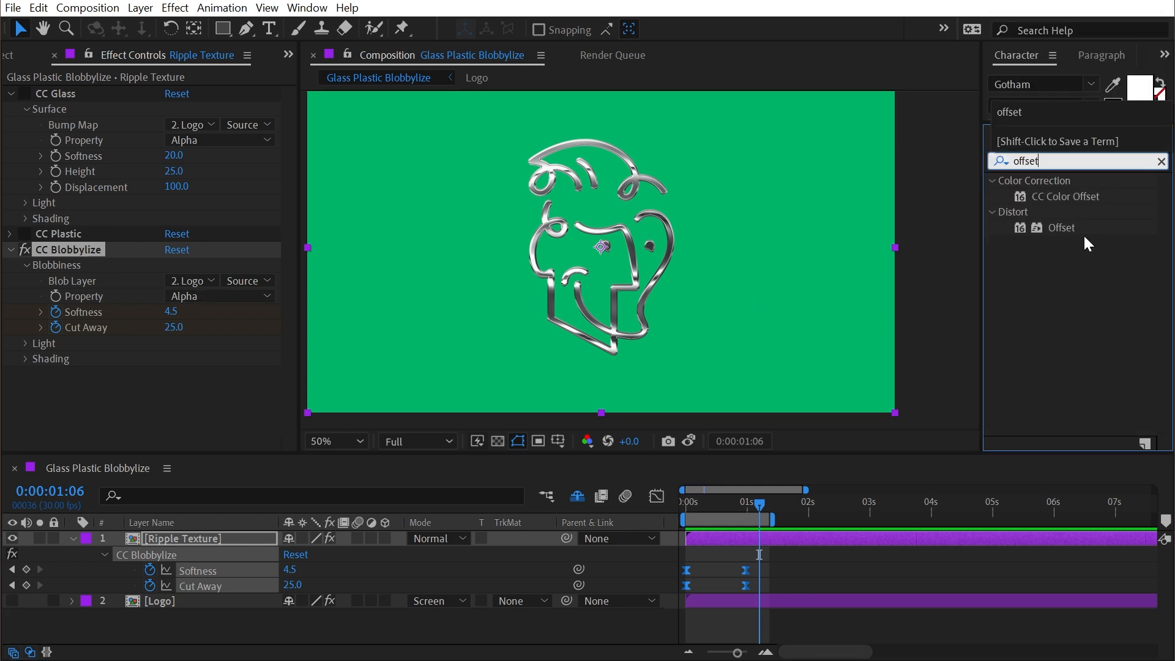
drag(1062, 228, 24, 296)
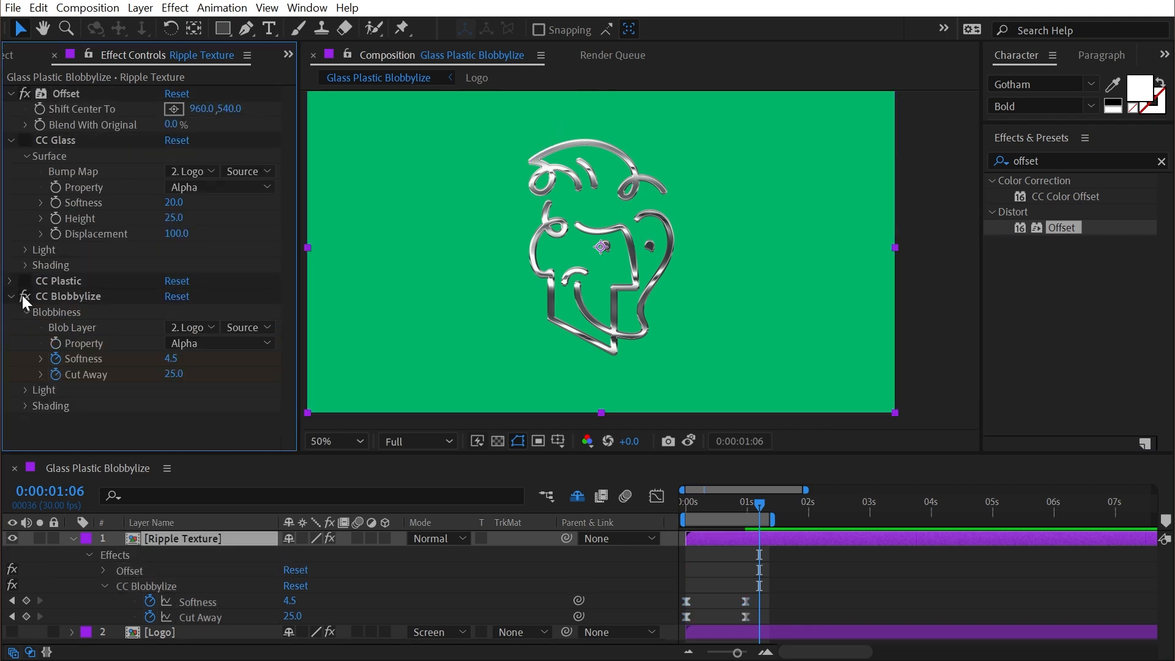
- Try moving Offset's Shift Center To across the bare ripple texture, undo the shift and turn CC Blobbylize back on
click(173, 110)
drag(600, 246, 974, 247)
drag(1174, 154, 392, 325)
key(ctrl+z)
click(25, 296)
key(period)
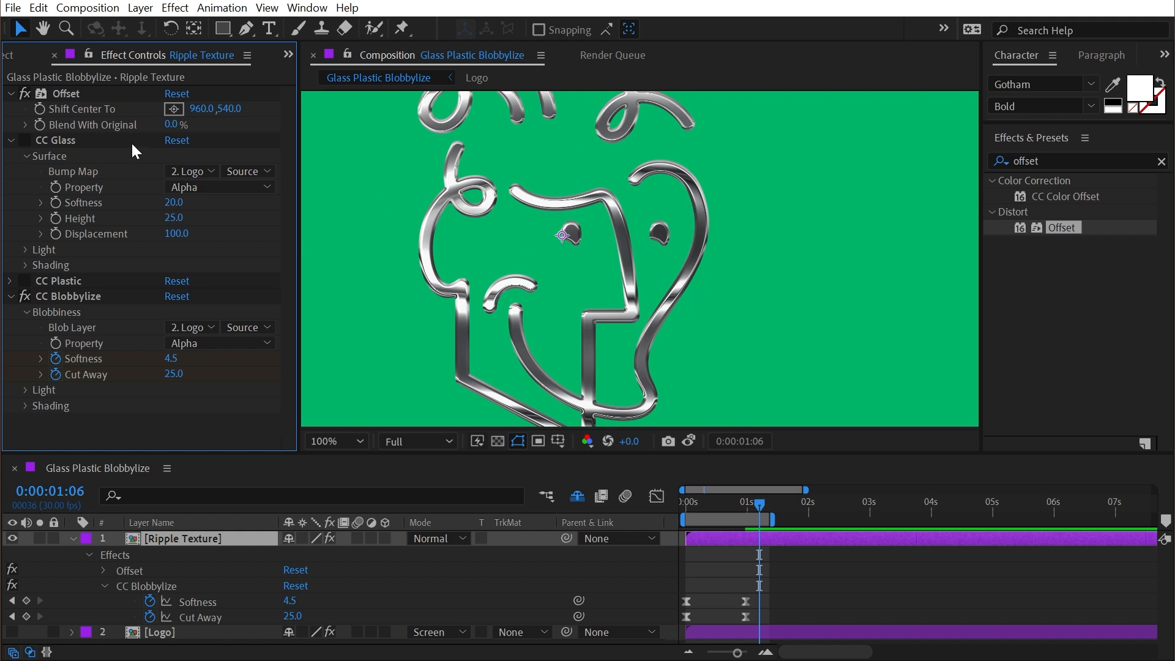
- Slide the texture through the blobby logo with Offset's Shift Center To, trying 1261, 1842 and 524, and settle on 1838, 540
drag(198, 116, 357, 126)
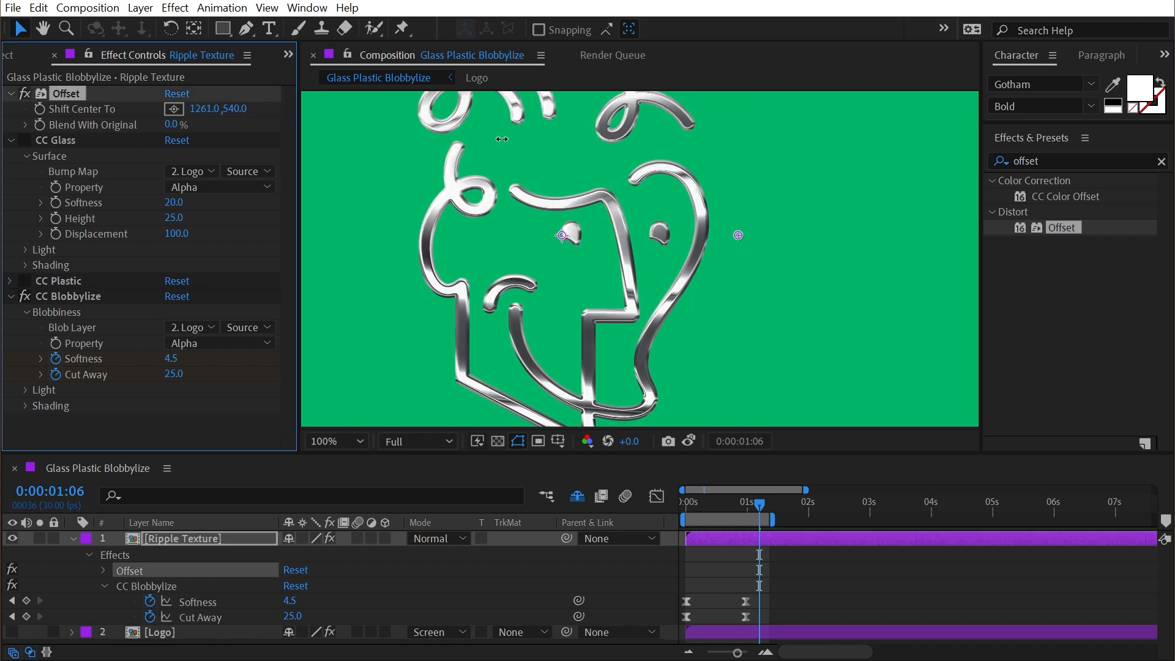
drag(746, 152, 864, 158)
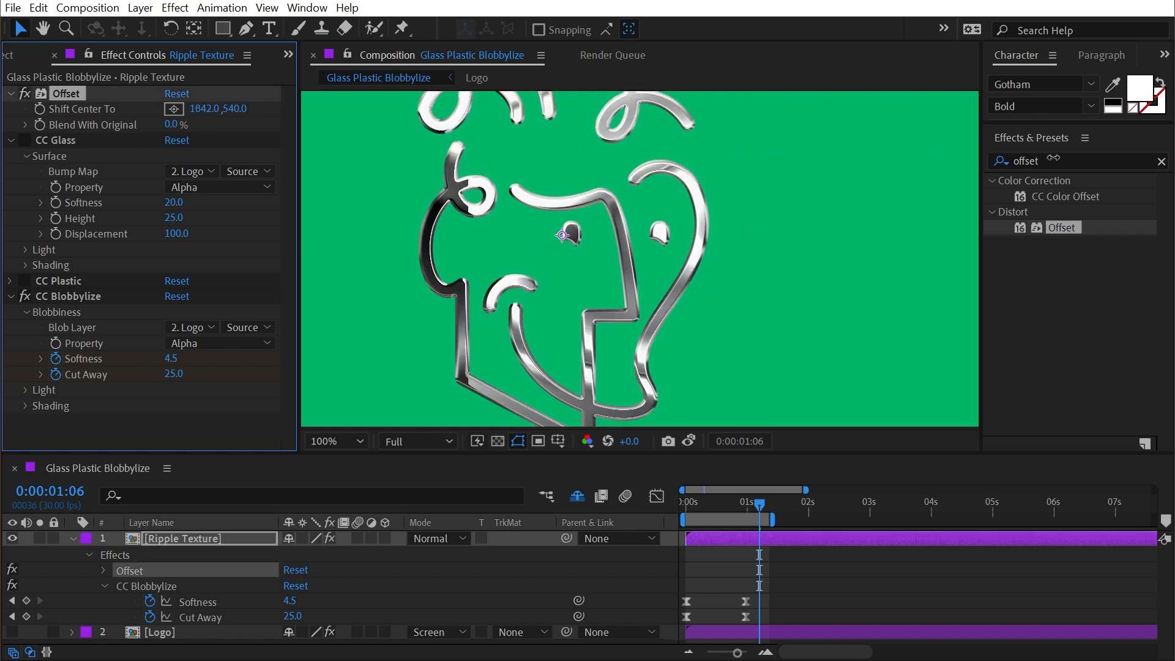
drag(432, 206, 153, 191)
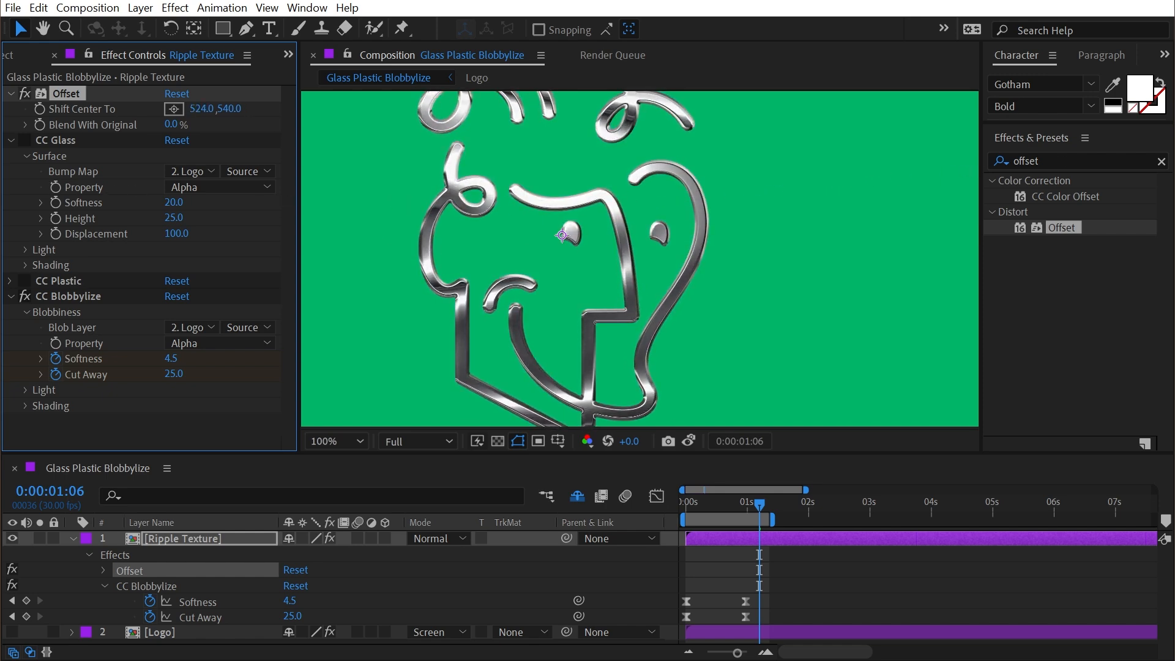
drag(118, 124, 397, 195)
drag(638, 200, 944, 211)
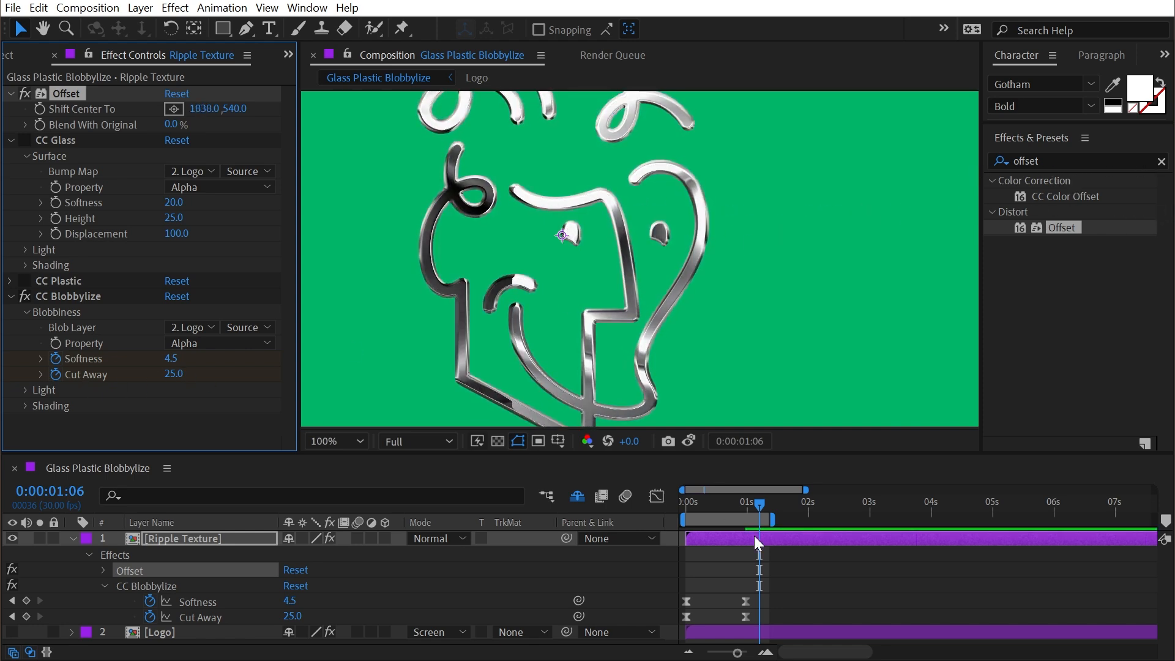
- At 0:00:00:29, set CC Blobbylize's Softness to 17 and compare the offset texture with the effect off and on
click(746, 513)
drag(291, 600, 395, 585)
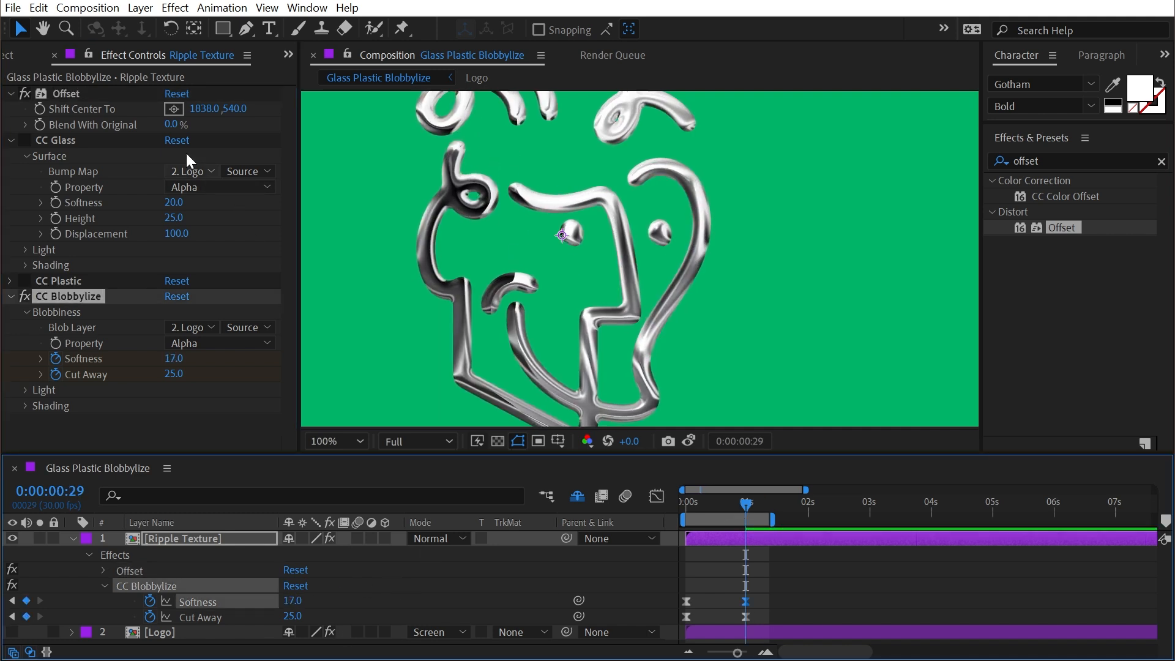
click(24, 295)
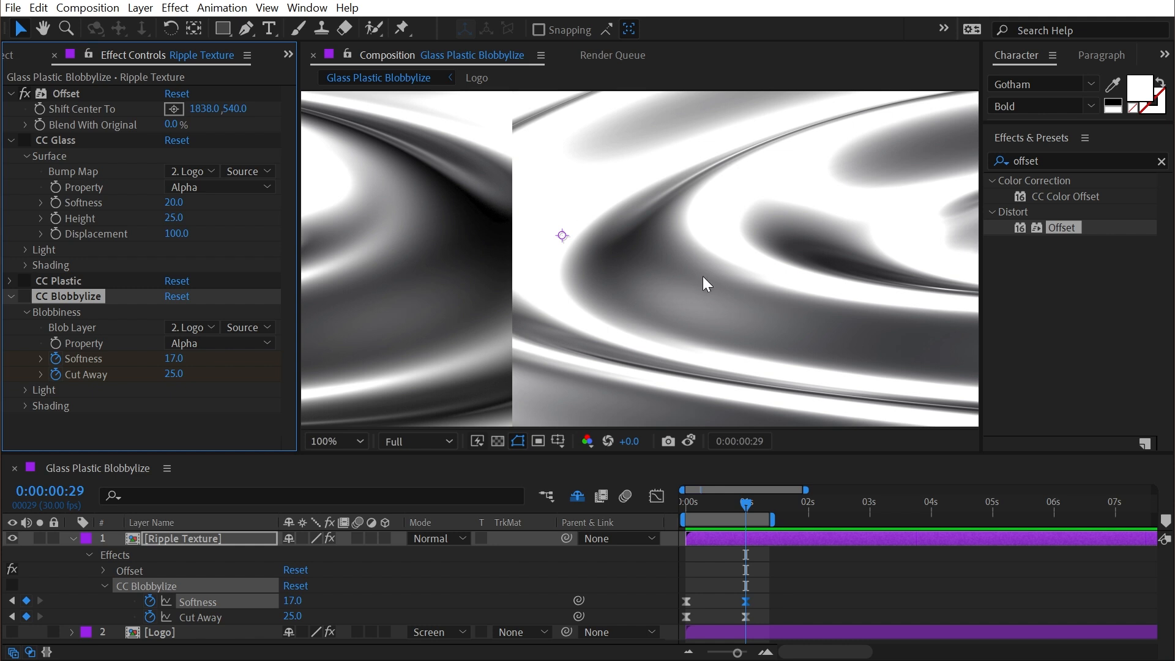
click(25, 297)
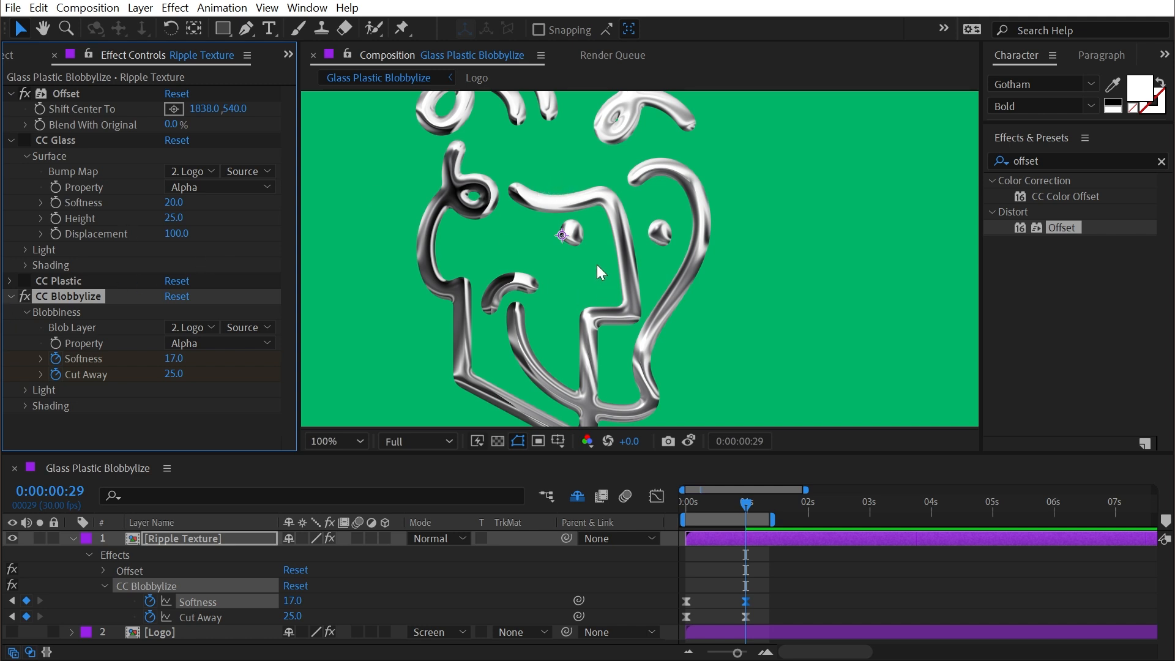
key(shift+slash)
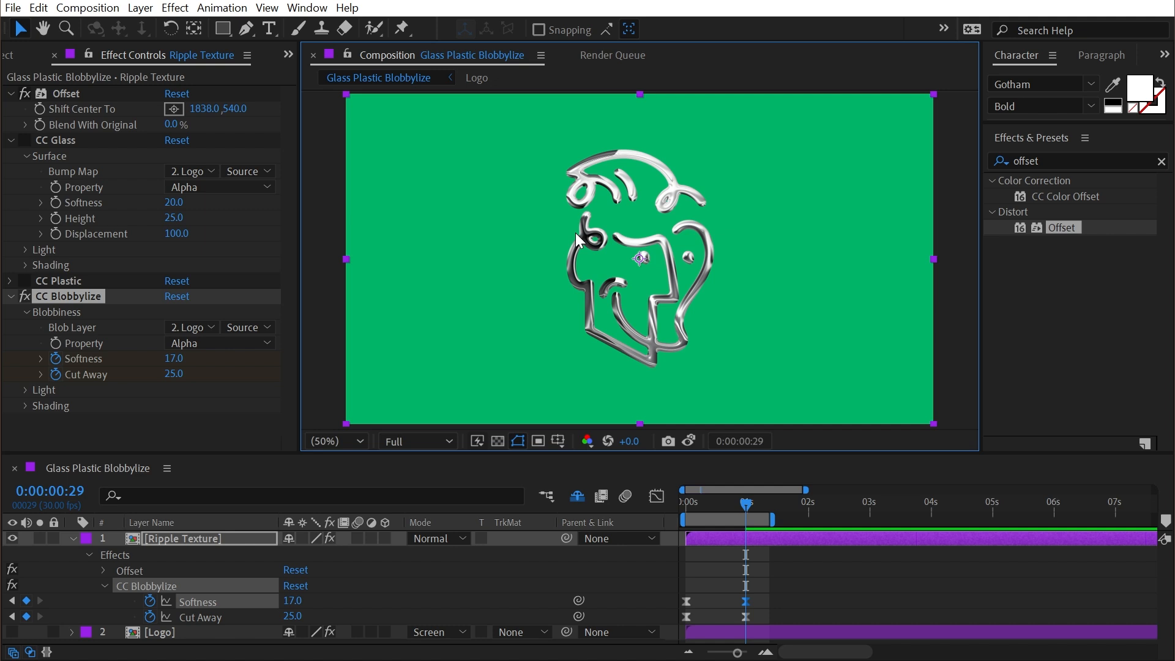
- Keyframe Offset's Shift Center To from the composition's left part at 0:00:00:00 to 1838, 540, ease the last keyframe, and preview it
click(40, 109)
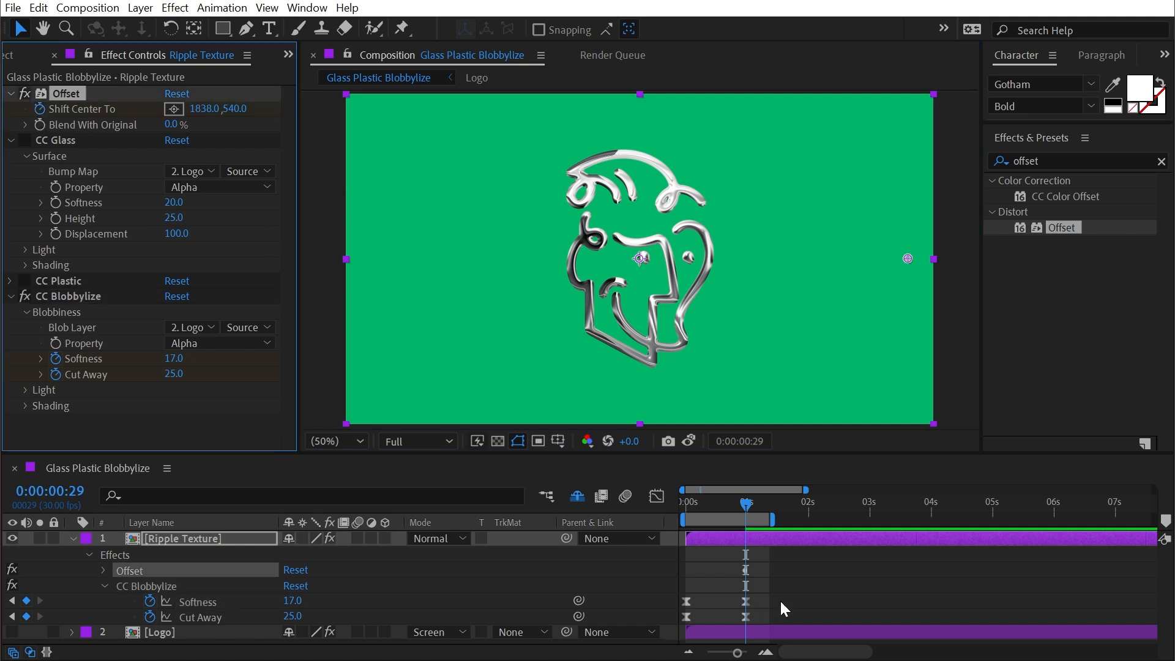
drag(731, 509, 505, 436)
click(174, 109)
click(488, 258)
click(758, 567)
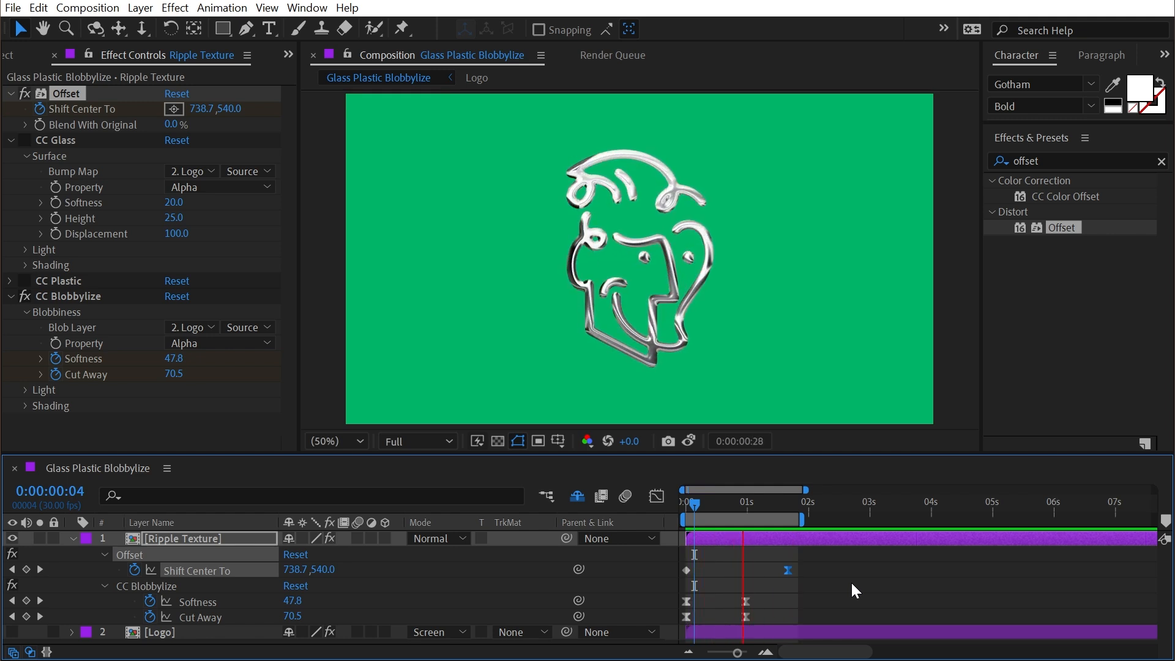
key(space)
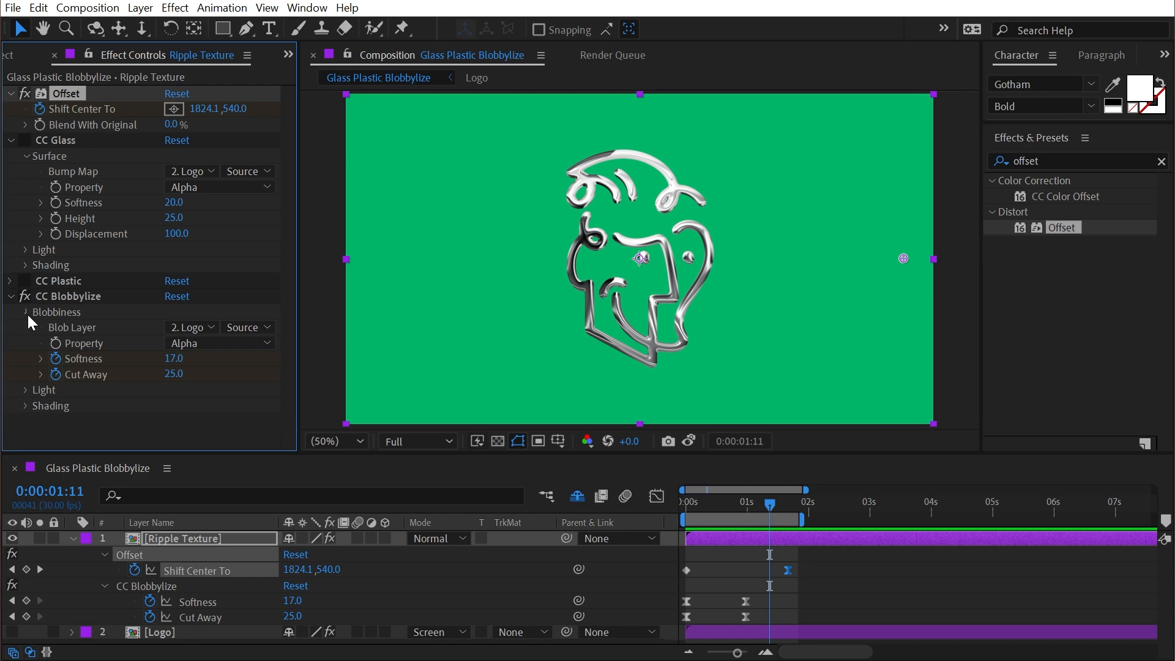
- Collapse the Offset effect and the Blobbiness, Surface and Surface Bump groups of the CC effects
click(27, 312)
click(27, 156)
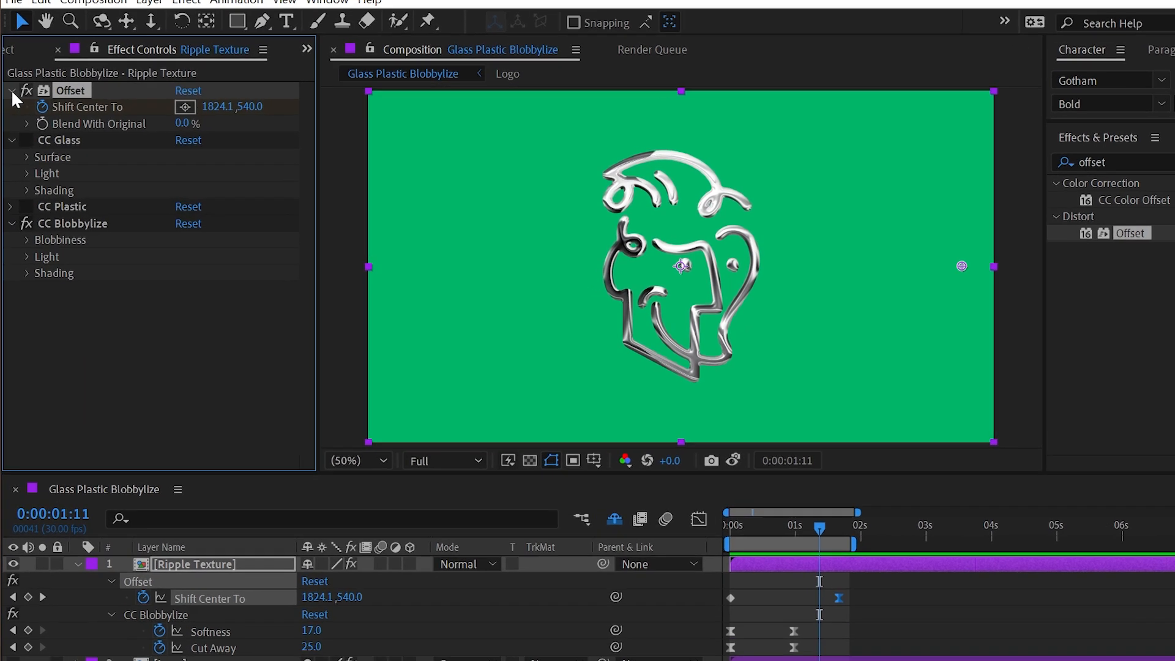
click(11, 93)
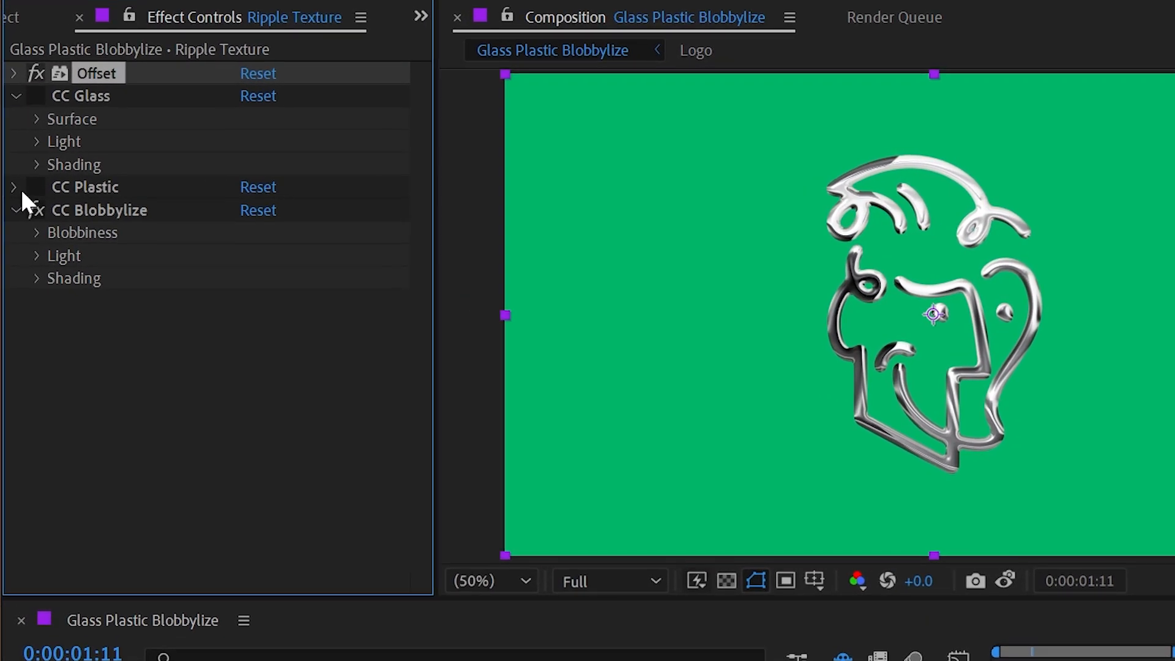
click(16, 185)
click(38, 209)
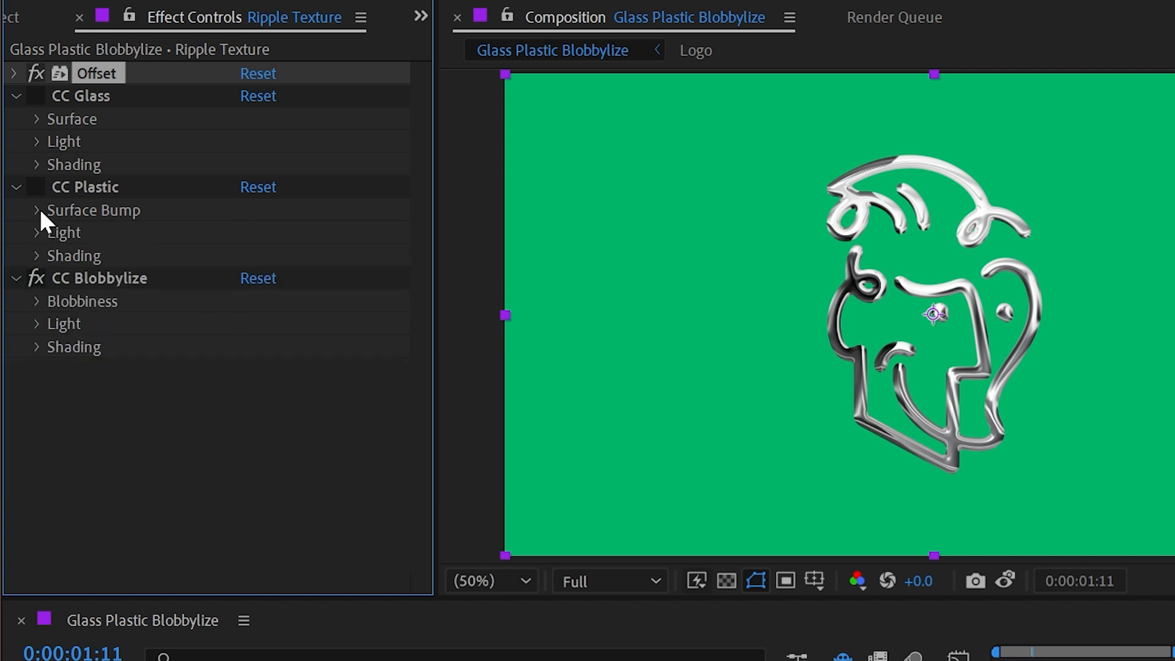
- Leave only CC Glass enabled, expand its Light settings, and try a Light Intensity of 221 before undoing it
click(36, 73)
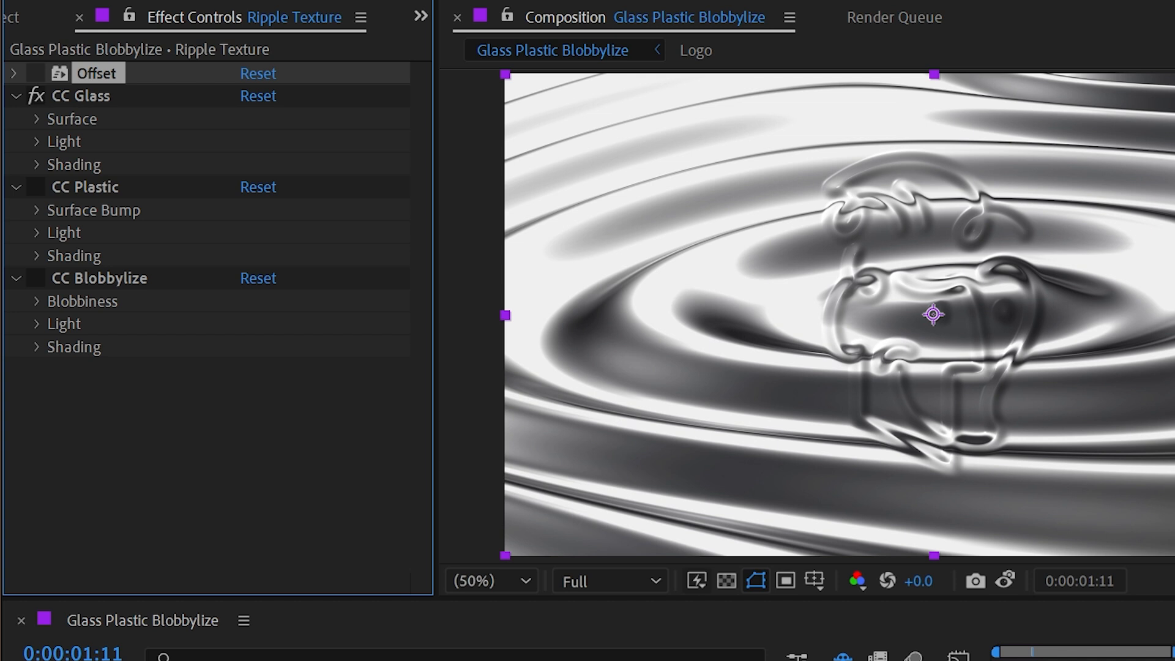
click(36, 141)
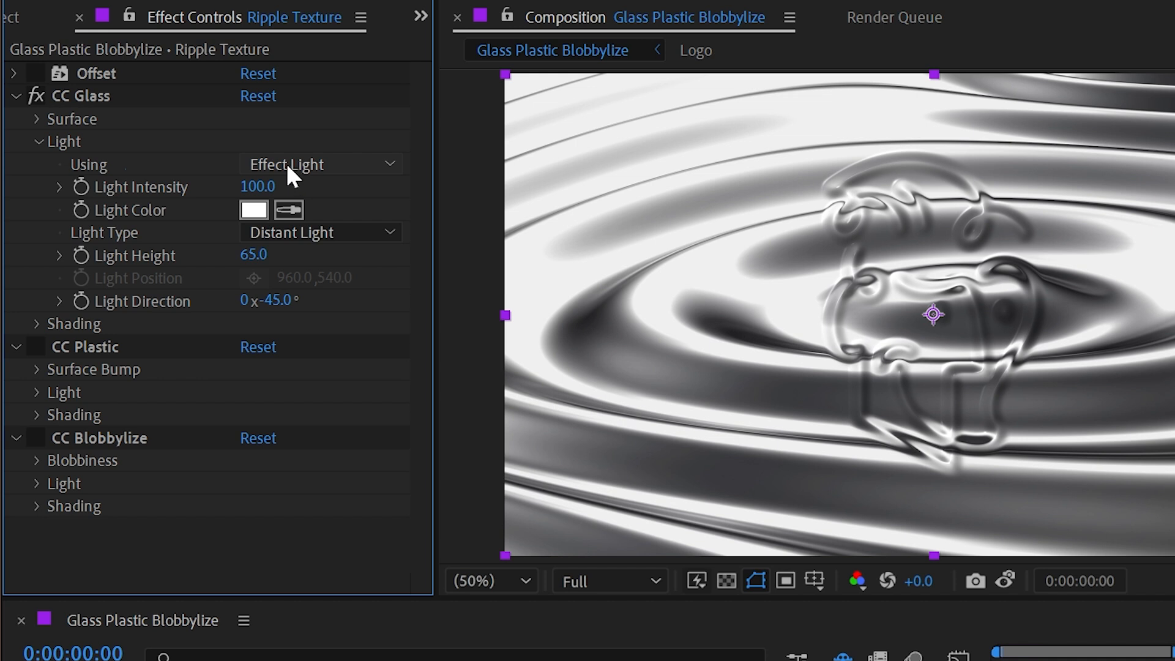
drag(262, 184, 432, 202)
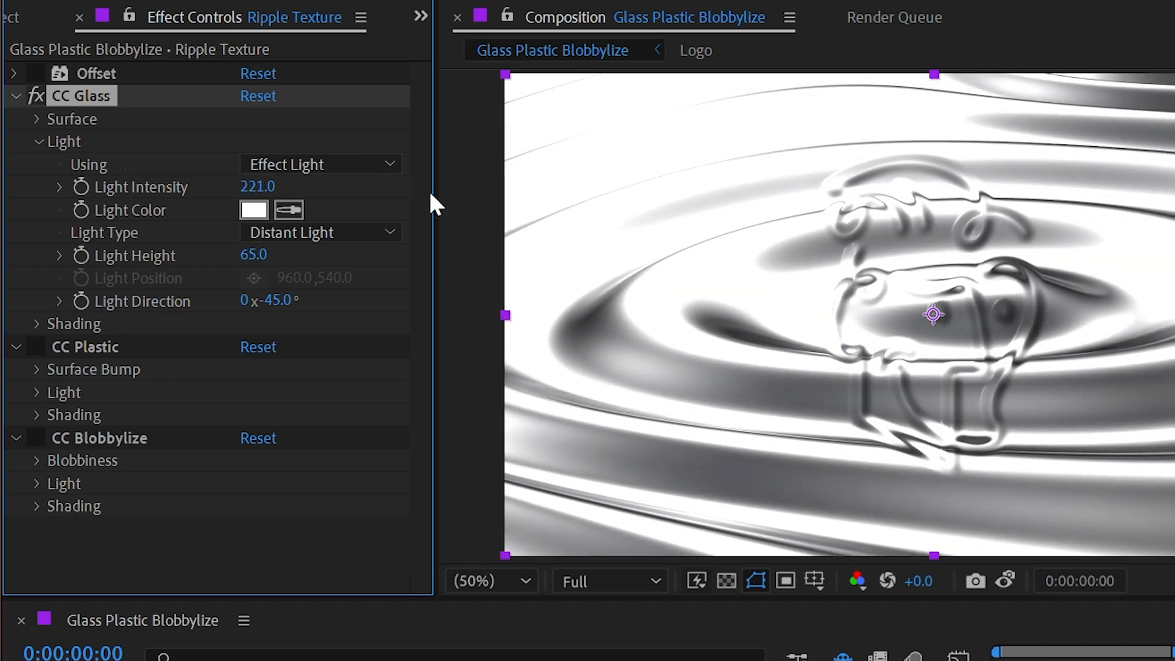
key(ctrl+z)
- Tint CC Glass's Light Color light cyan and examine the logo's edges up close
click(253, 210)
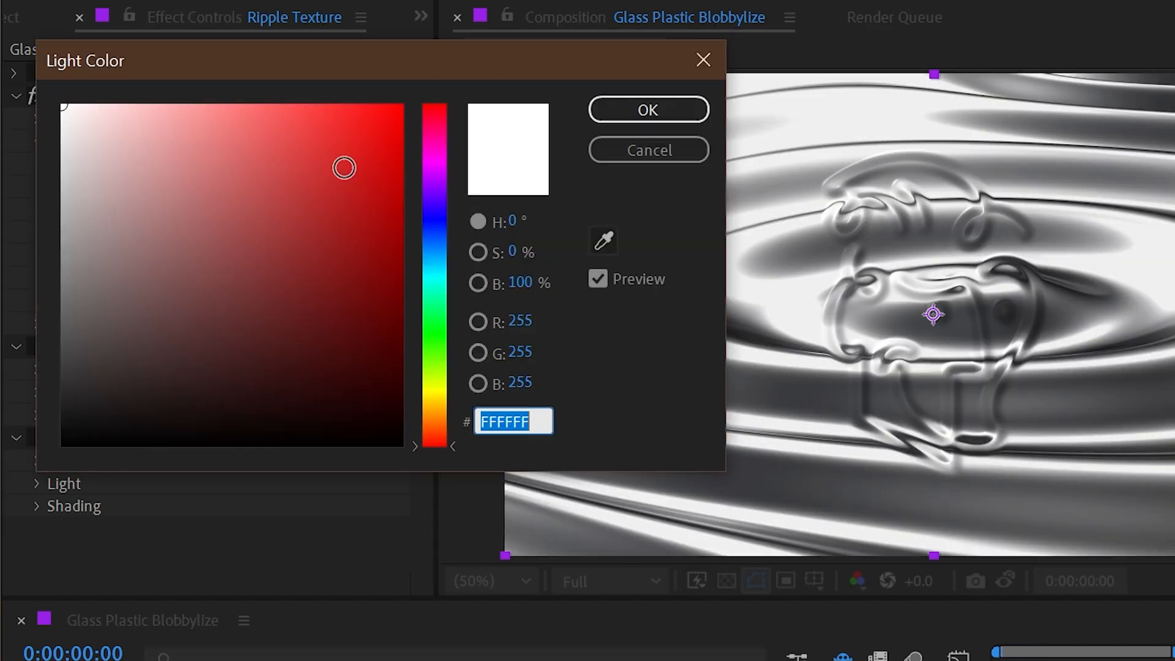
click(249, 114)
drag(427, 224, 446, 275)
click(648, 110)
scroll(879, 248, up, 2)
drag(816, 165, 729, 325)
scroll(675, 181, up, 1)
drag(681, 186, 860, 323)
drag(806, 278, 827, 255)
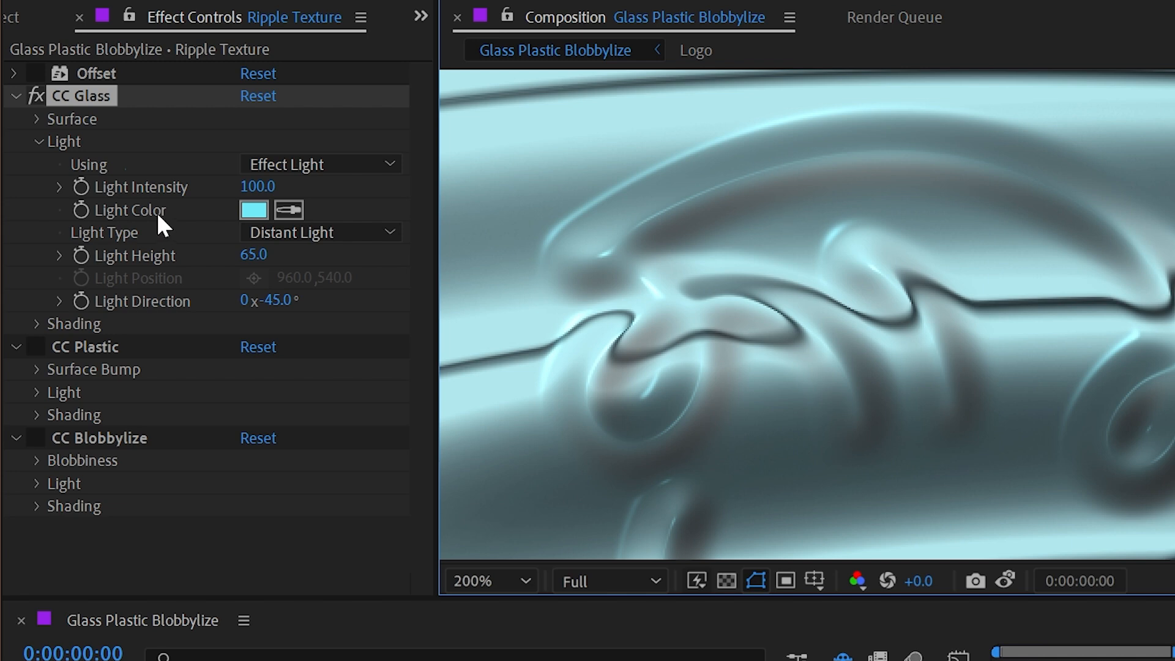
- Set CC Glass's Light Color back to white, FFFFFF
click(254, 210)
text(FFFFFF)
click(661, 113)
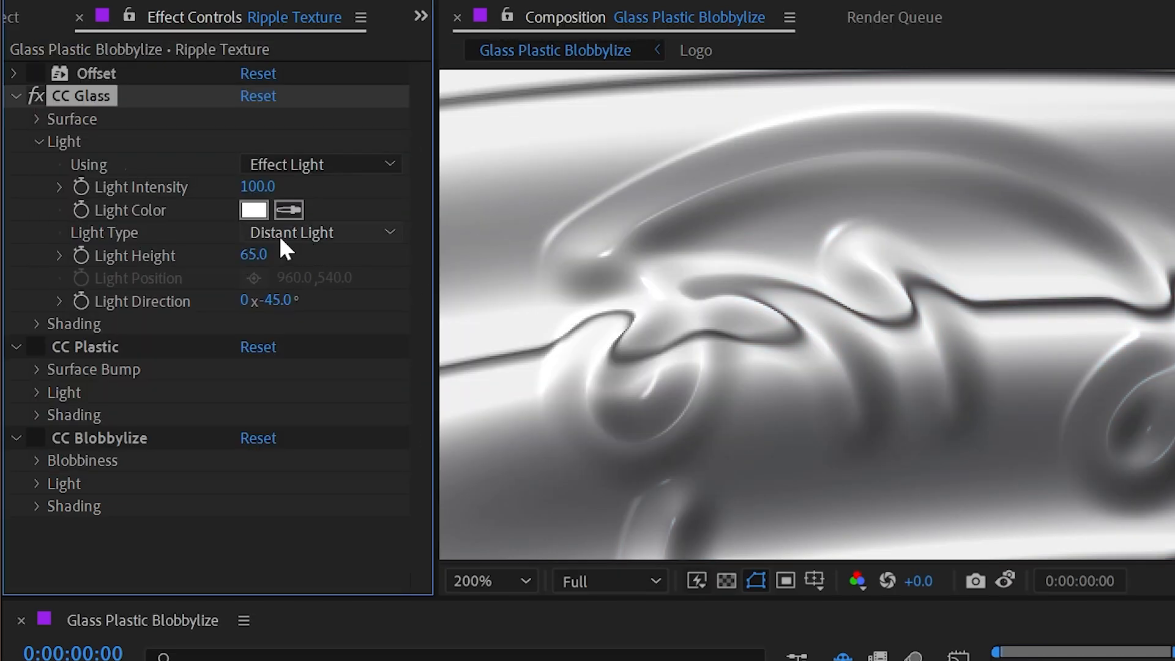
- Set CC Glass's Light Height to 12 and its Light Direction to -31°
scroll(984, 250, down, 1)
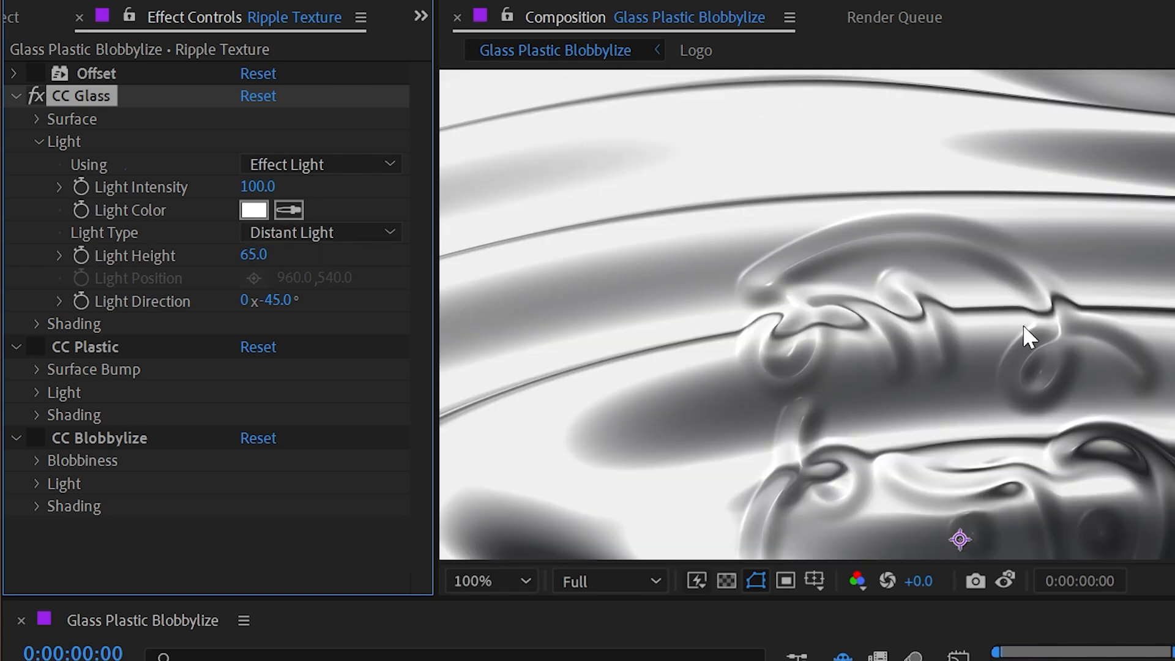
scroll(973, 268, down, 2)
drag(1024, 271, 1023, 330)
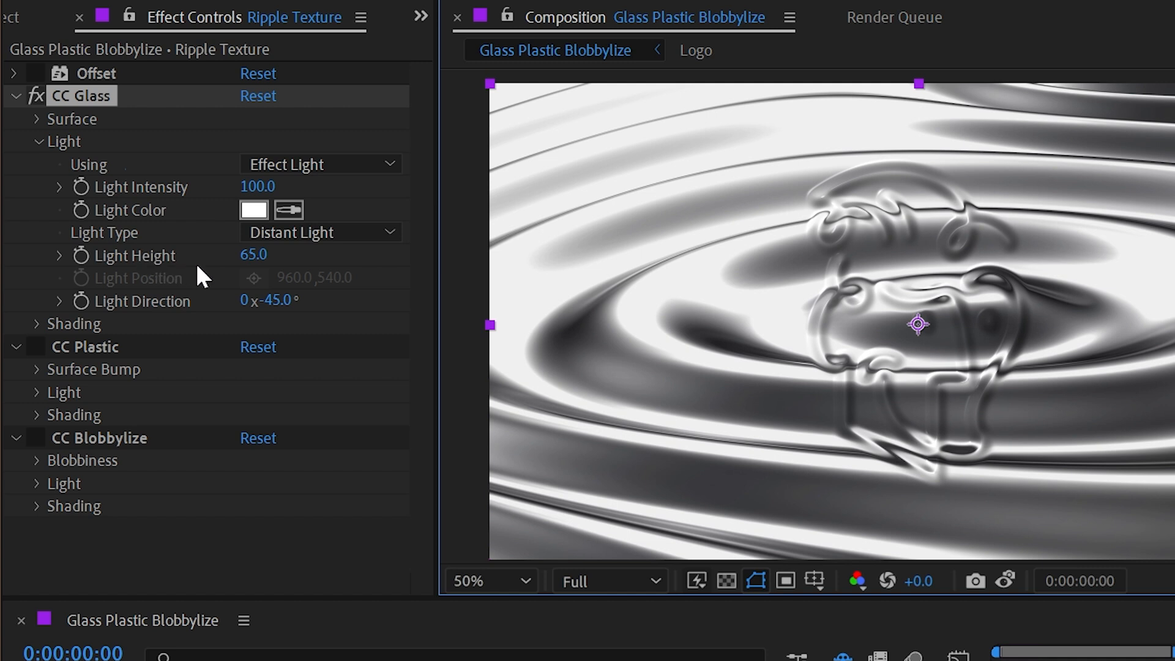
drag(254, 263, 185, 258)
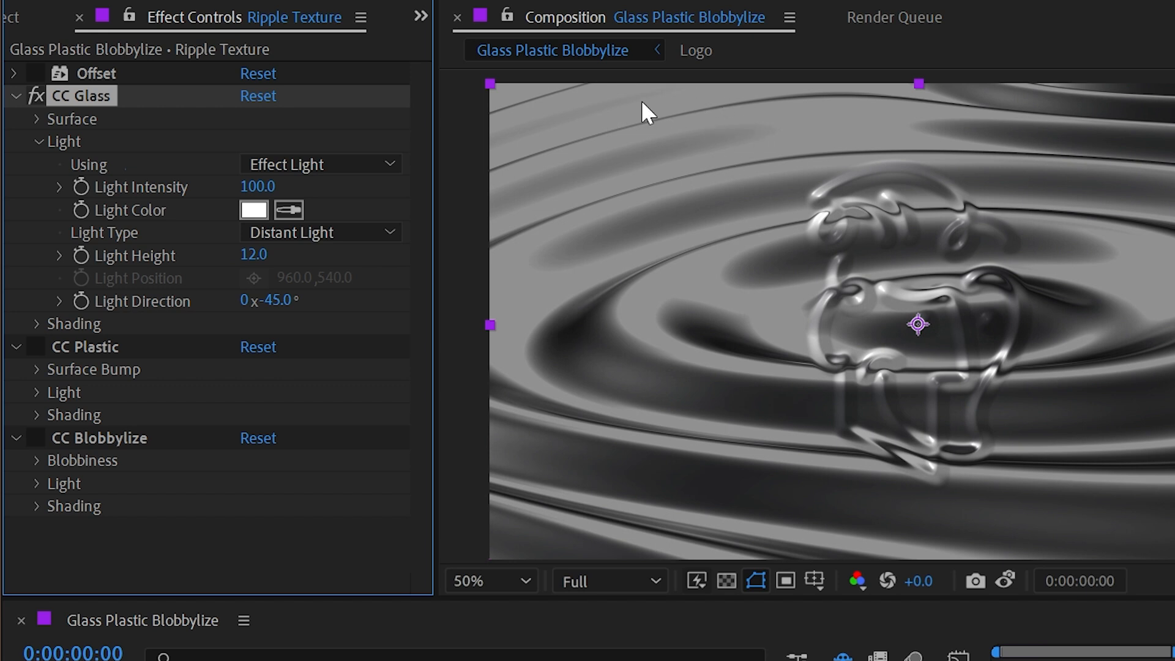
mouse_move(269, 300)
mouse_down()
mouse_move(417, 304)
mouse_move(269, 285)
mouse_up()
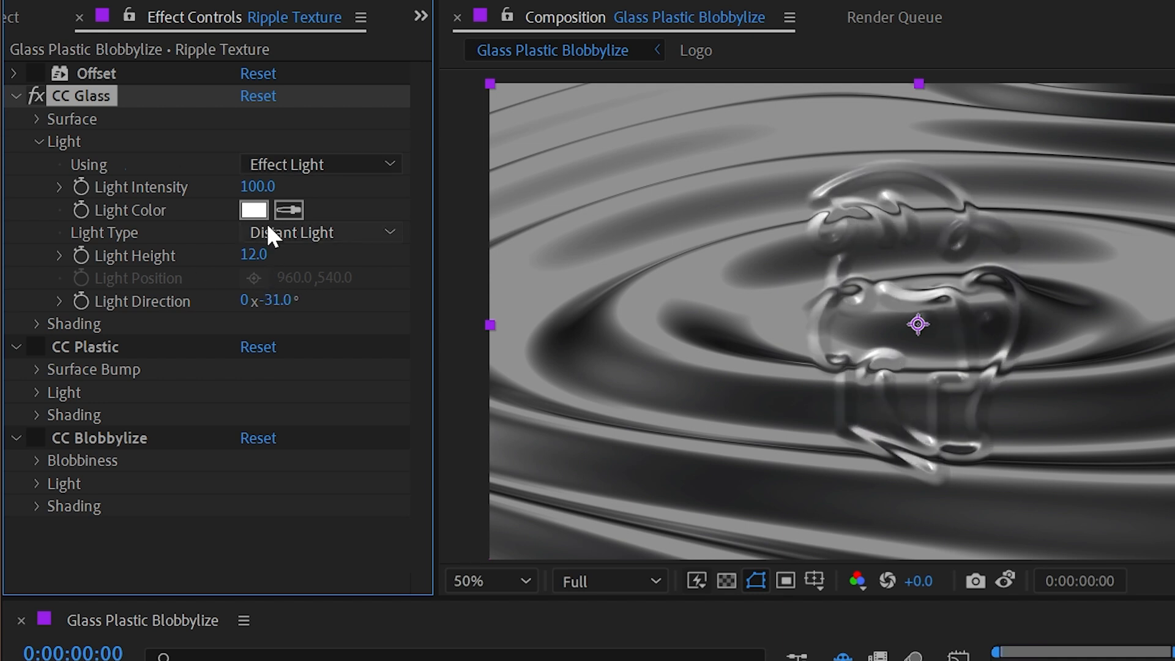
- Turn CC Glass off and CC Plastic on, expand CC Plastic's Light settings, and try its Light Intensity
click(35, 95)
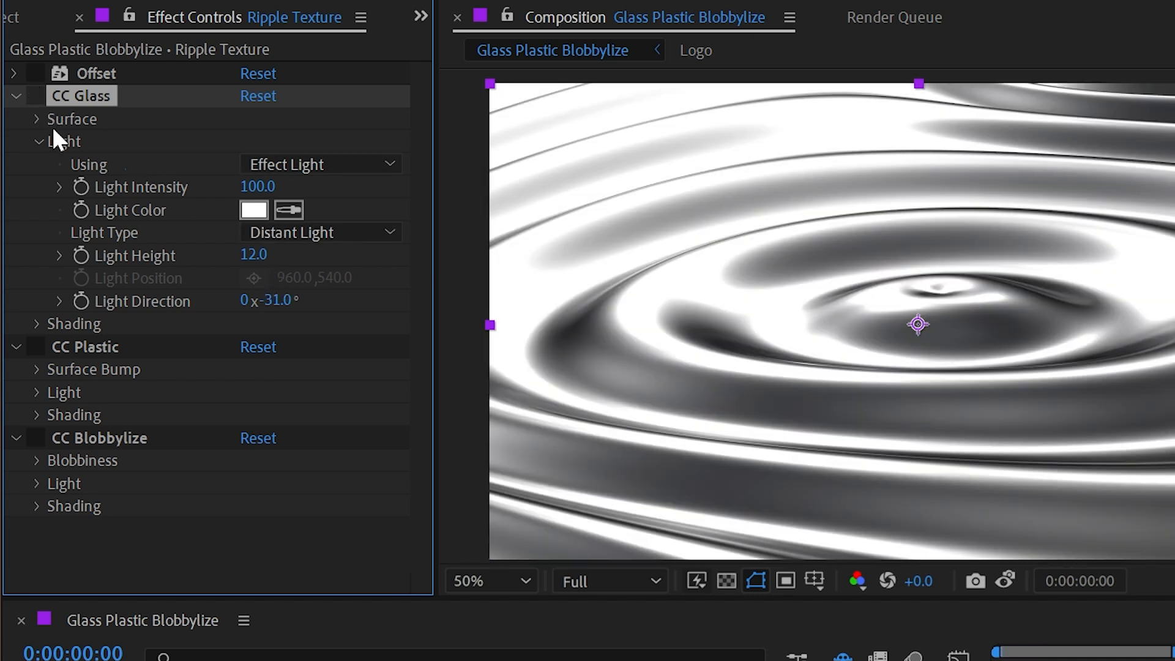
click(38, 347)
click(35, 392)
scroll(155, 414, down, 3)
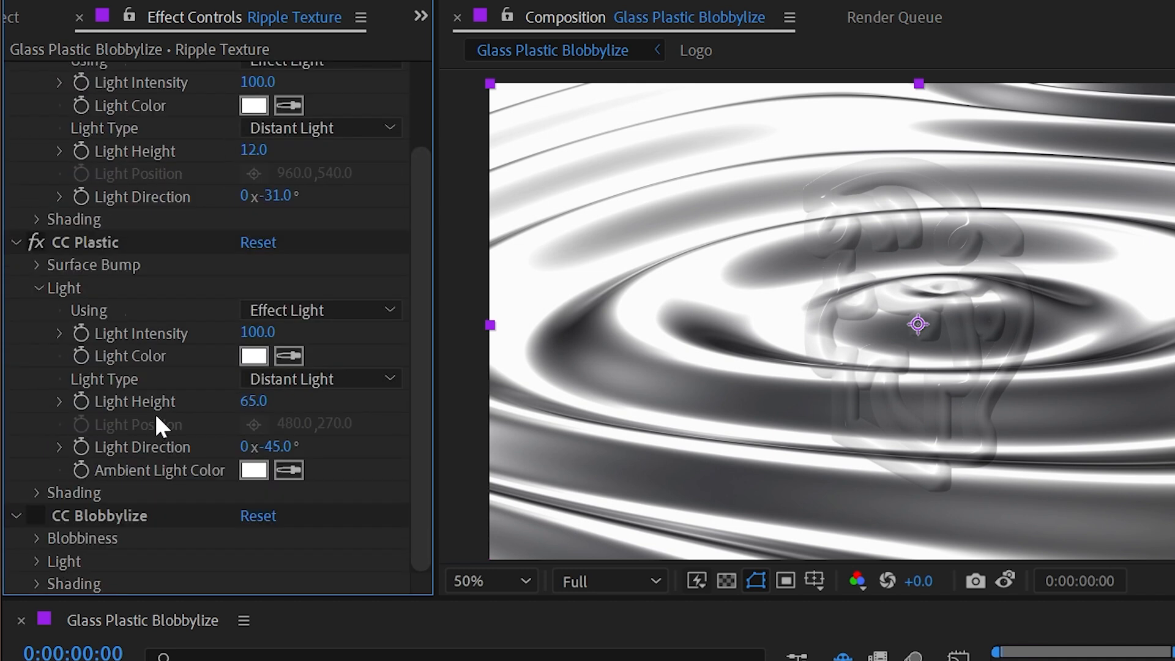
mouse_move(254, 332)
mouse_down()
mouse_move(202, 332)
mouse_move(340, 333)
mouse_move(245, 333)
mouse_up()
- Set CC Plastic's Light Color to the light red FC4E4E and examine the highlights on the logo up close
click(253, 356)
click(304, 149)
click(296, 105)
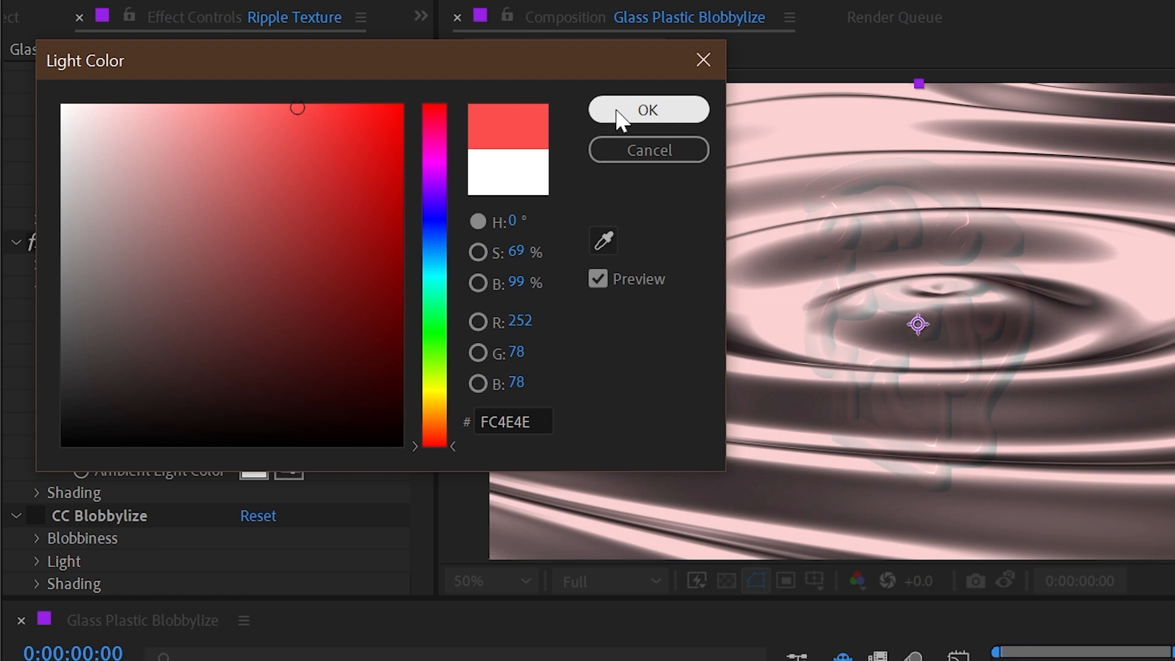
click(610, 113)
scroll(872, 208, up, 2)
drag(869, 207, 785, 346)
scroll(831, 288, up, 2)
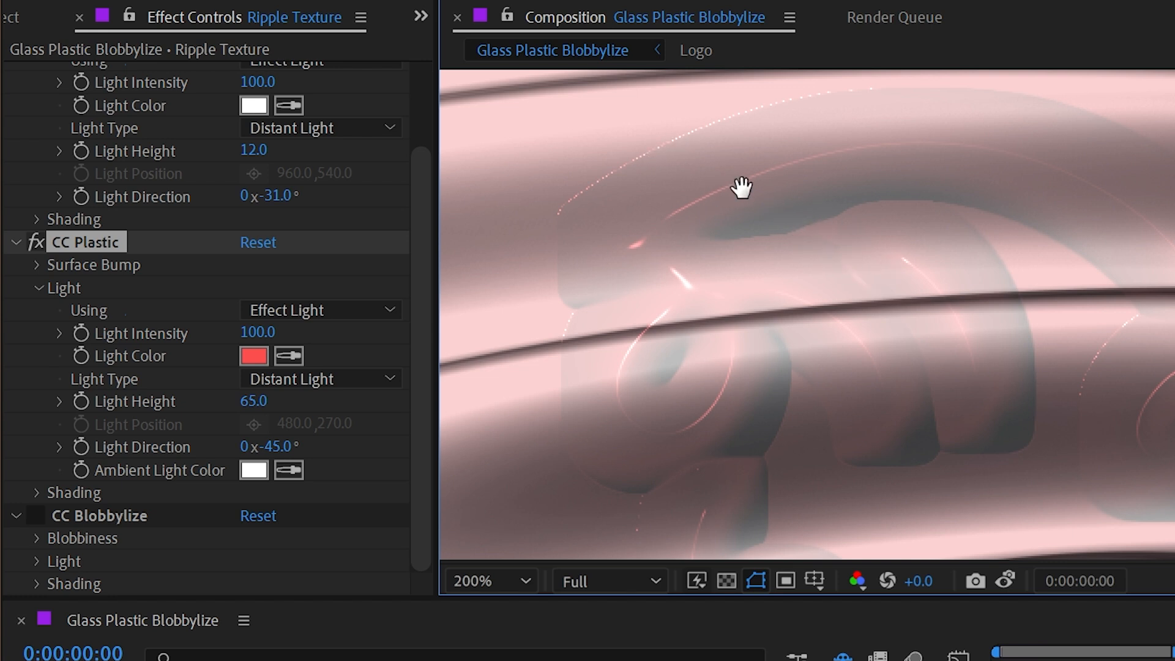
- Try other Light Height and Light Direction values in CC Plastic, undoing each change
click(318, 352)
drag(257, 401, 325, 394)
key(ctrl+z)
drag(280, 446, 373, 424)
key(ctrl+z)
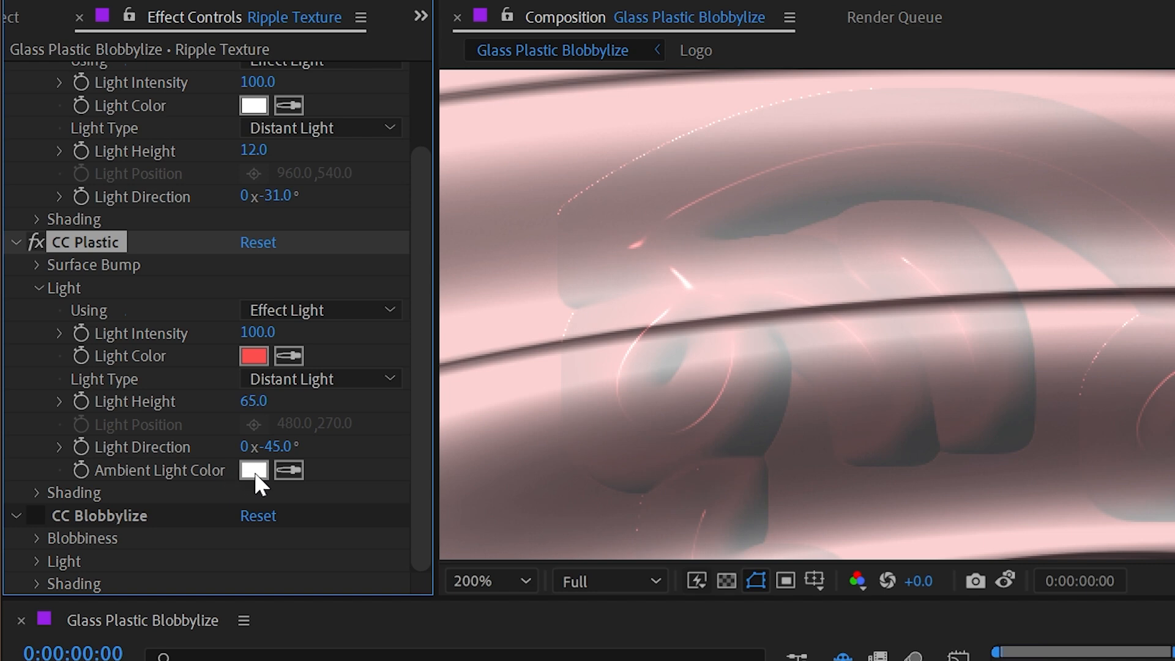
- Set CC Plastic's Ambient Light Color to the cyan 34EEFF
click(255, 471)
click(435, 270)
click(333, 105)
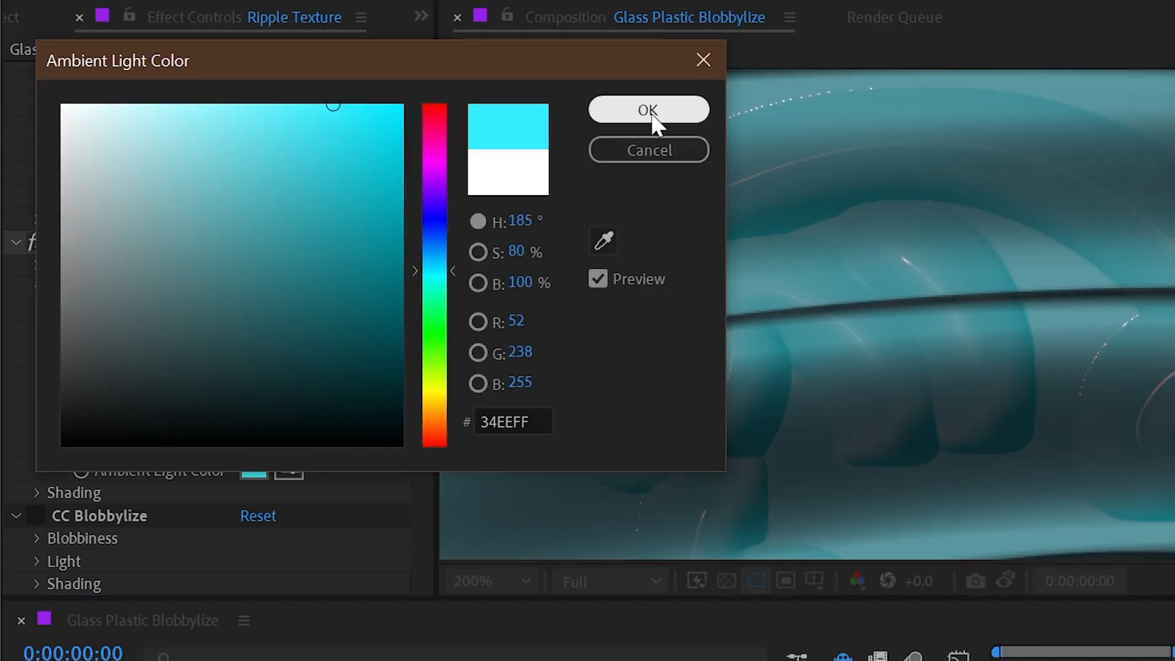
click(649, 111)
scroll(826, 270, down, 4)
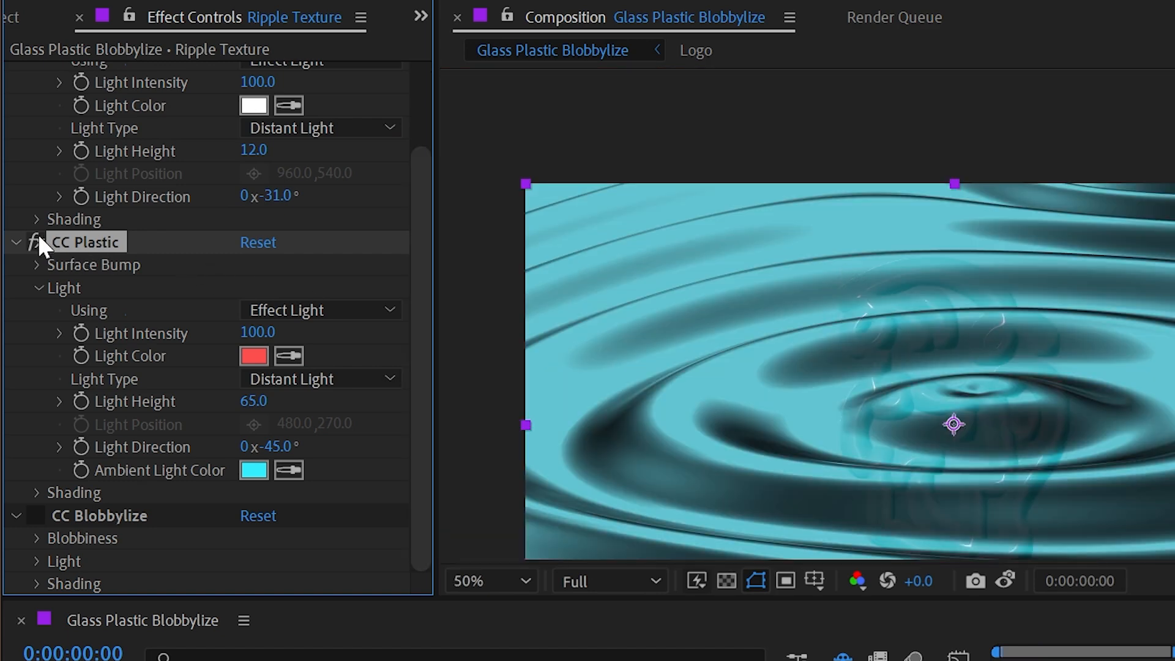
- Turn CC Plastic off and collapse its settings
click(37, 241)
scroll(64, 118, up, 3)
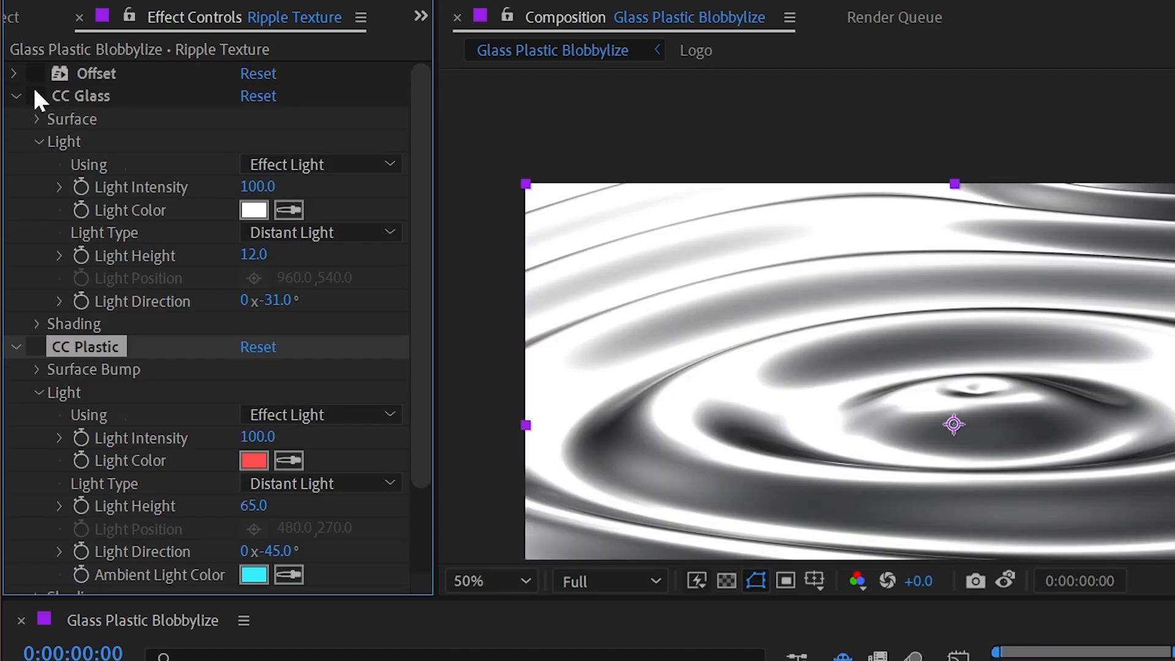
scroll(32, 92, down, 3)
click(37, 241)
click(14, 241)
- Turn CC Blobbylize on to examine its Light settings, and switch back to CC Glass
click(37, 346)
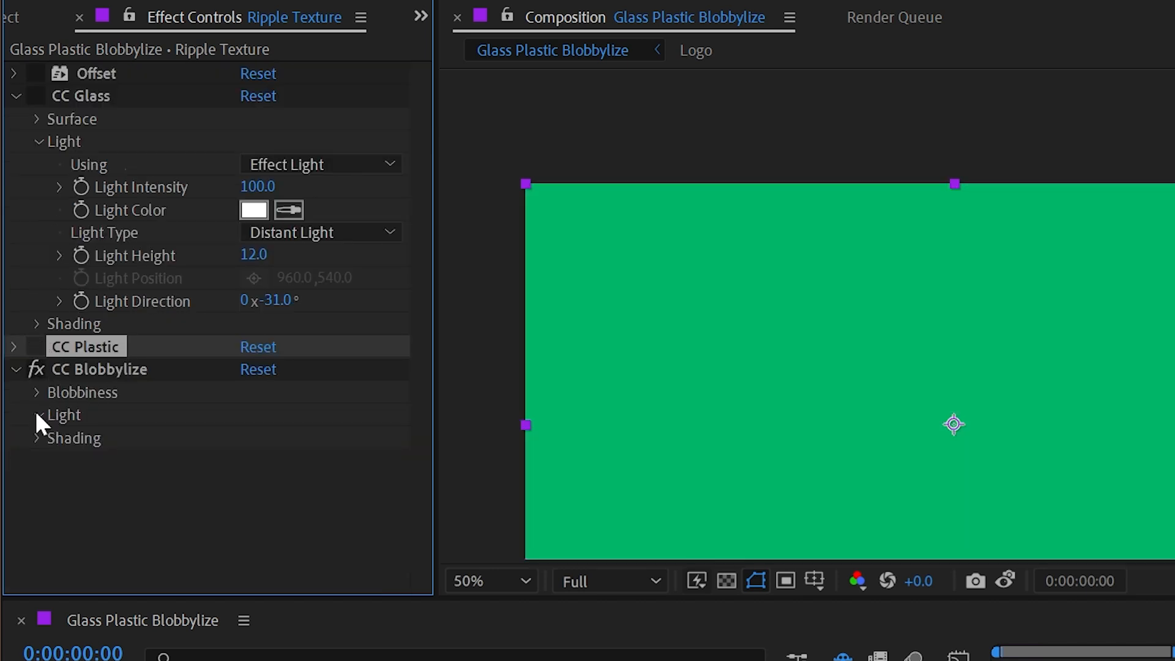
click(36, 414)
scroll(170, 209, down, 1)
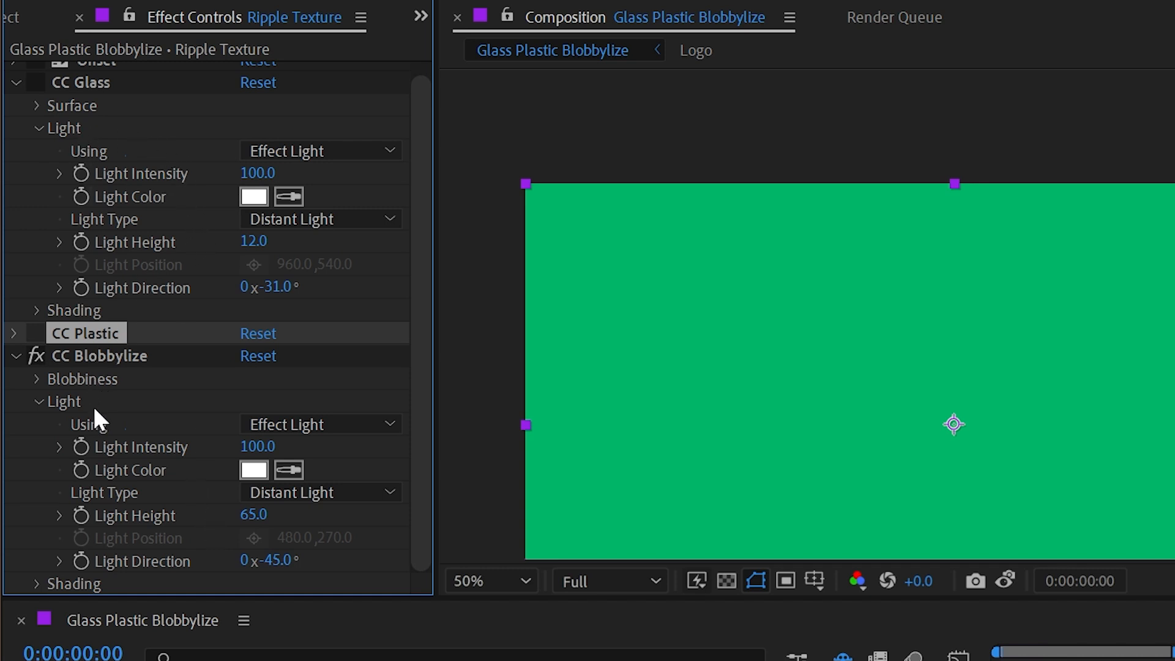
click(14, 356)
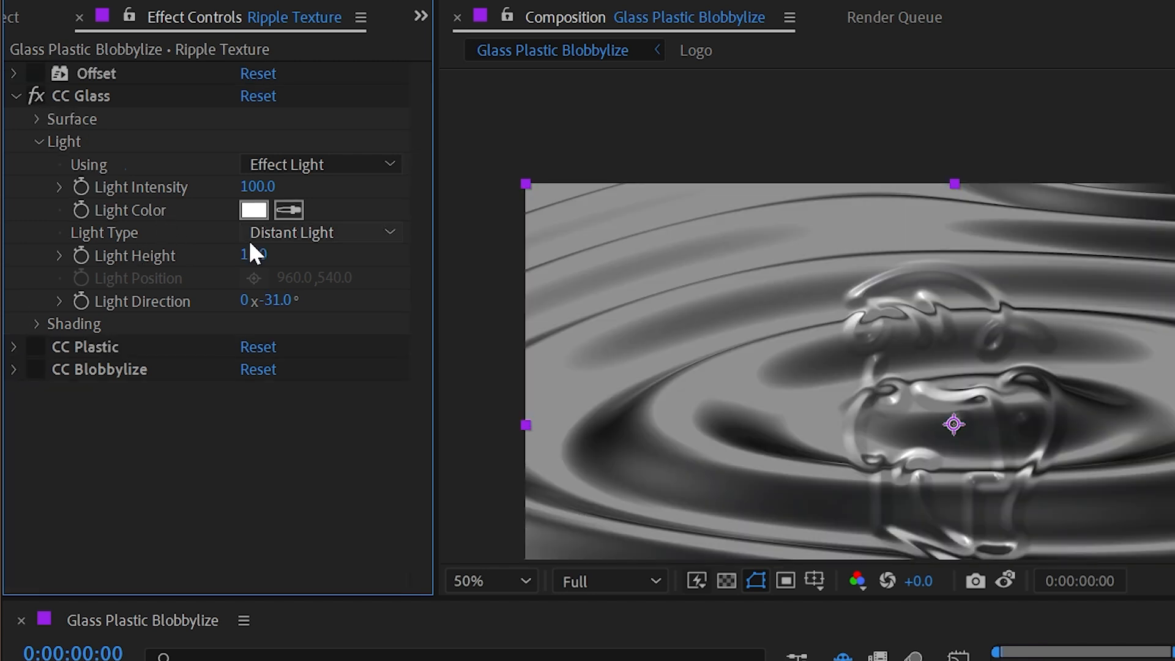
- Switch CC Glass to a Point Light with Light Height 2 and place it near the top of the logo at about 895, 188
click(295, 232)
click(314, 289)
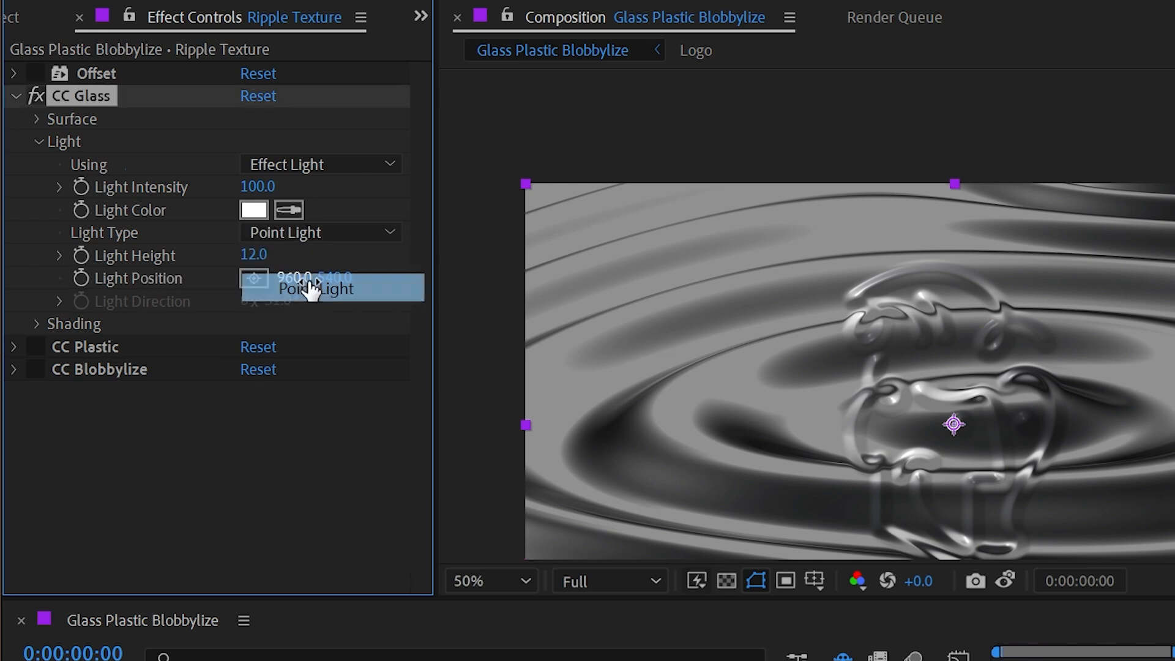
scroll(948, 373, down, 3)
drag(296, 280, 541, 282)
drag(983, 326, 910, 268)
drag(251, 255, 234, 257)
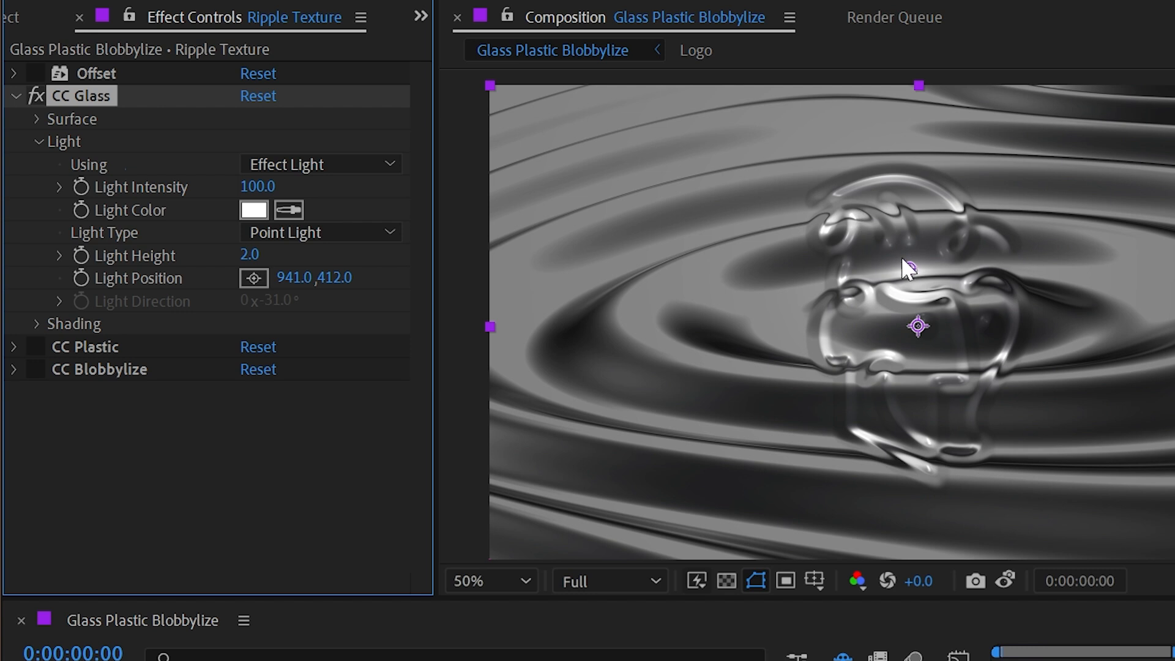
drag(916, 274, 531, 167)
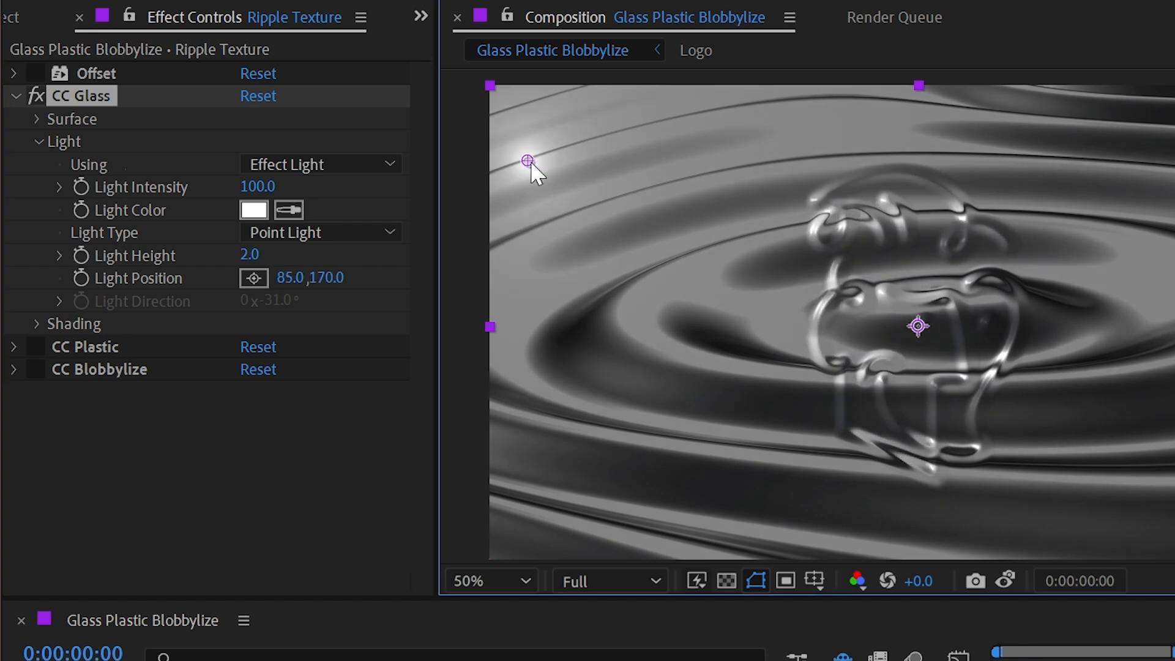
- Check the Light Type options available in CC Plastic and CC Blobbylize, and collapse both effects
click(318, 470)
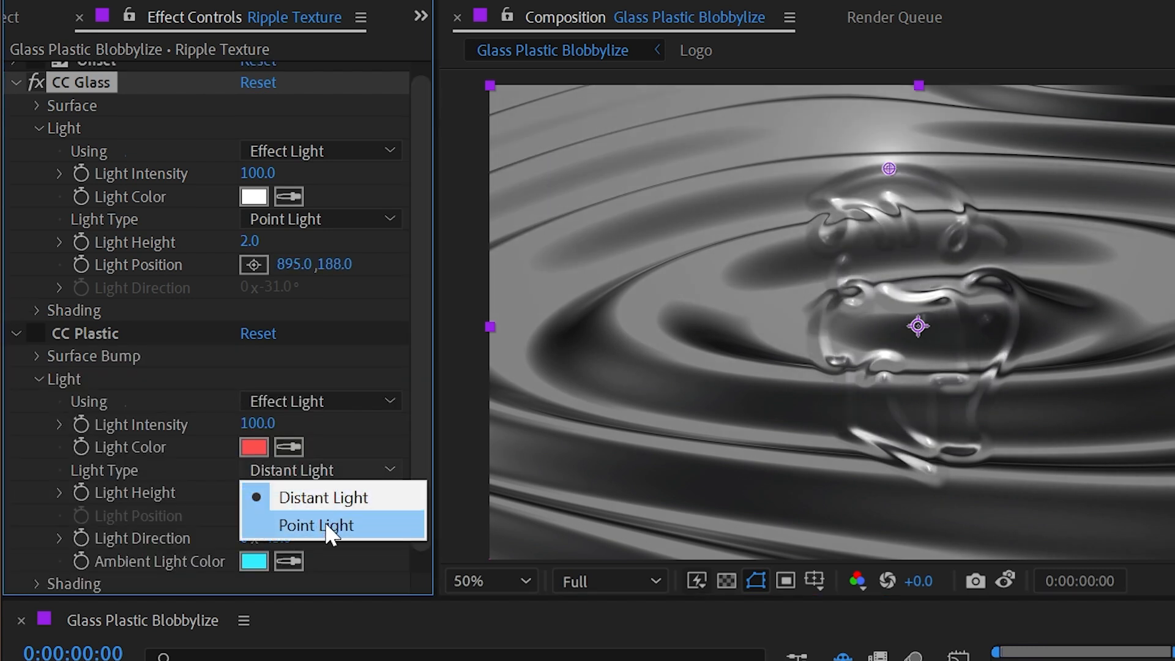
click(13, 334)
click(15, 372)
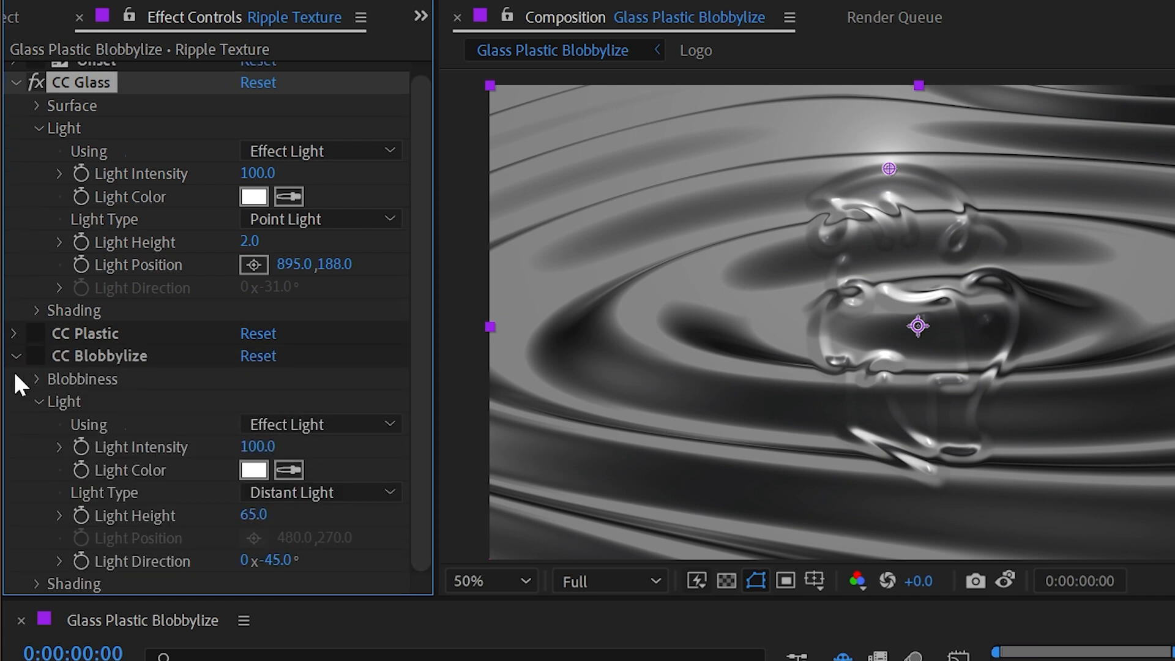
click(14, 356)
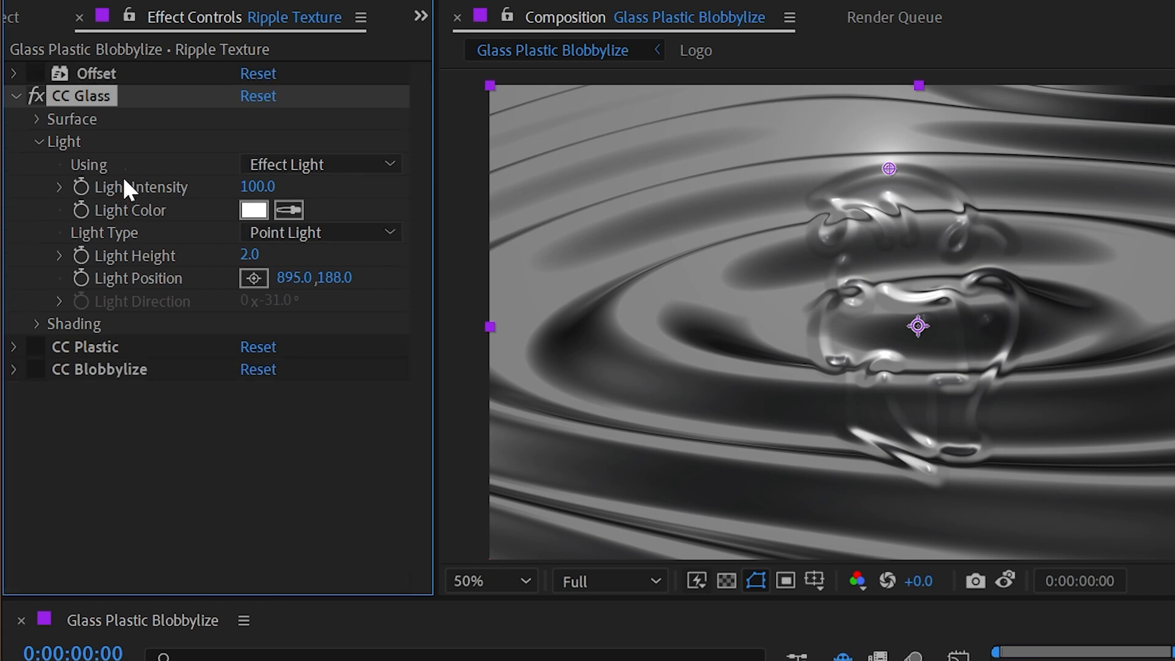
- Make CC Glass use AE Lights, and add a point light with 80% intensity positioned up and to the right of the logo
click(338, 167)
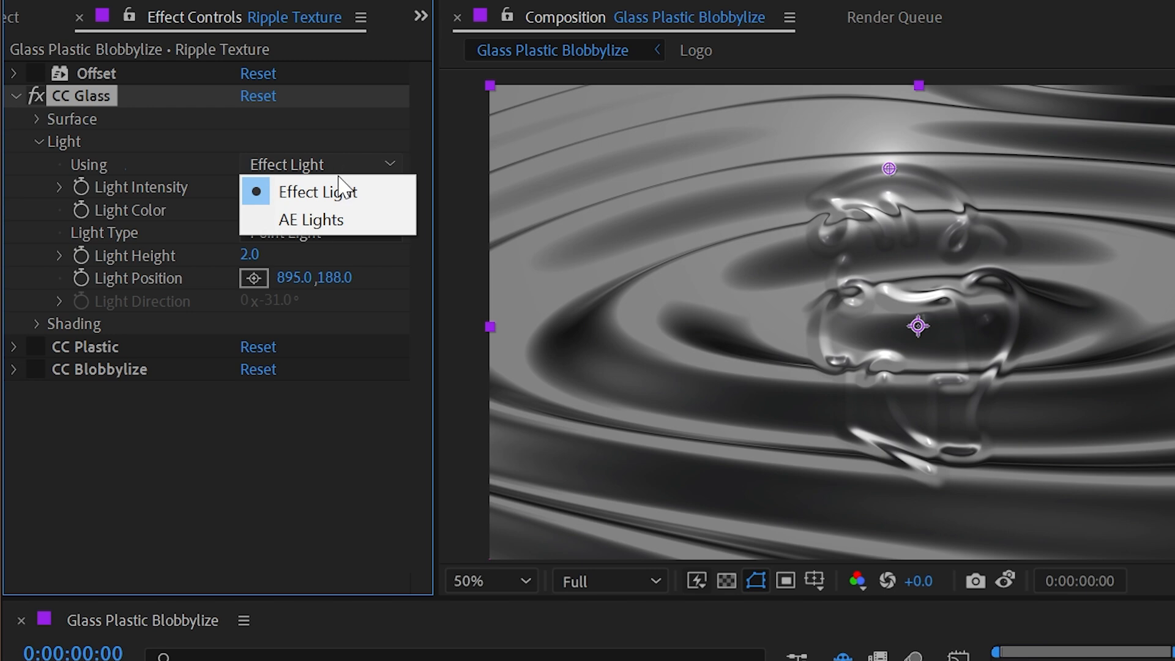
click(318, 221)
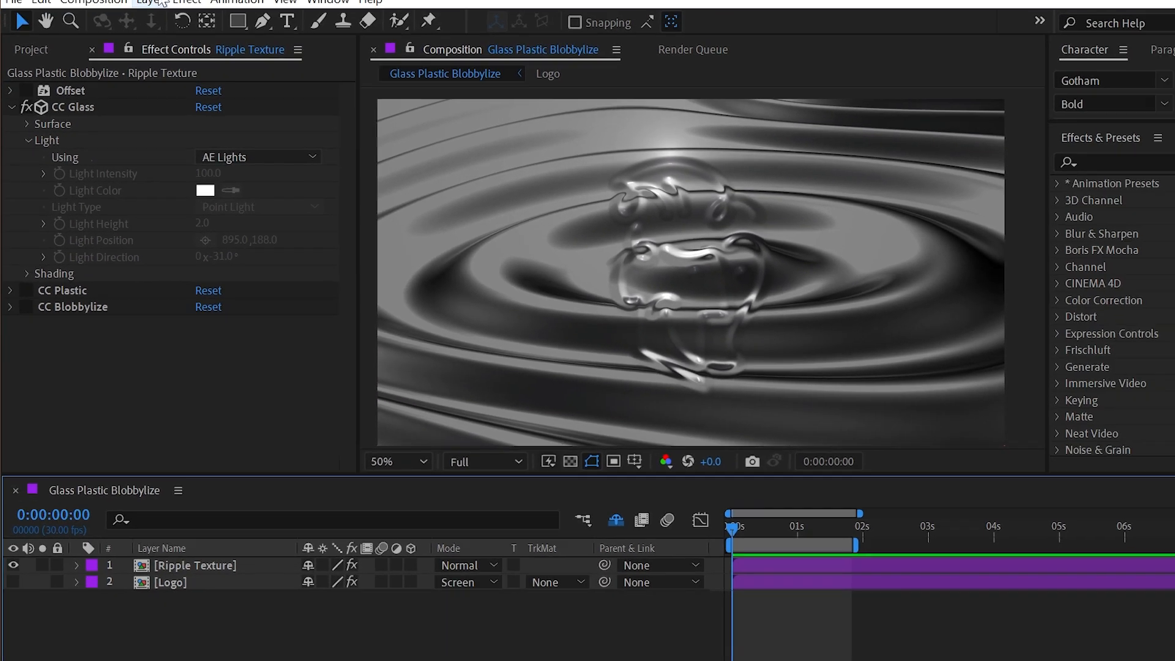
click(140, 7)
mouse_move(147, 29)
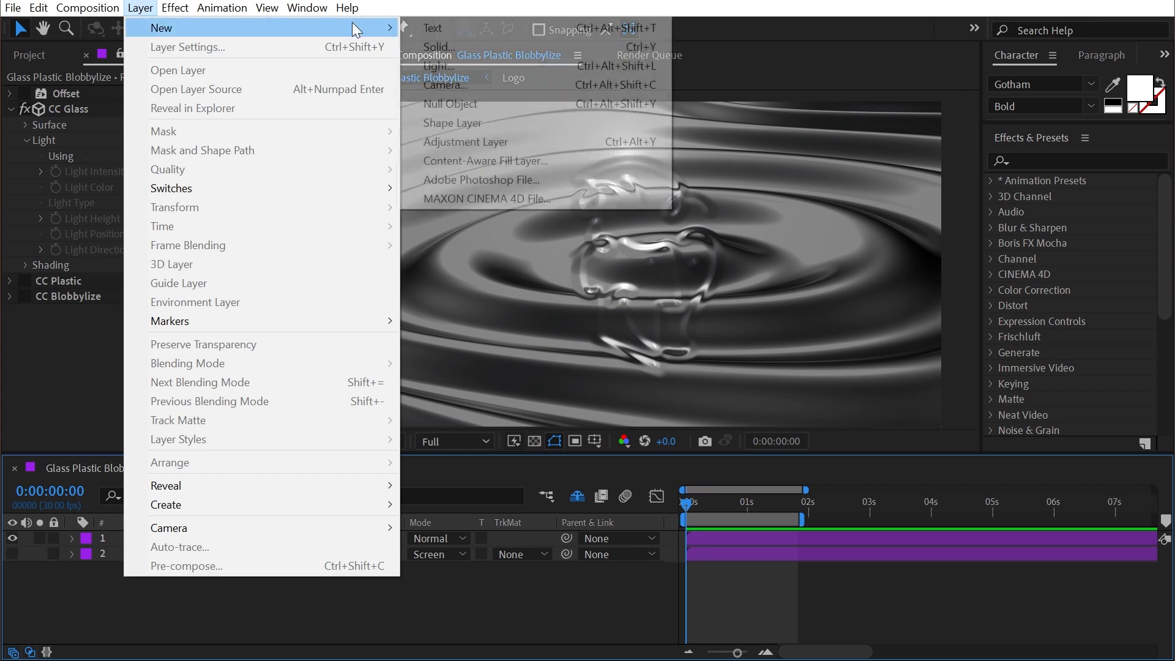
click(452, 66)
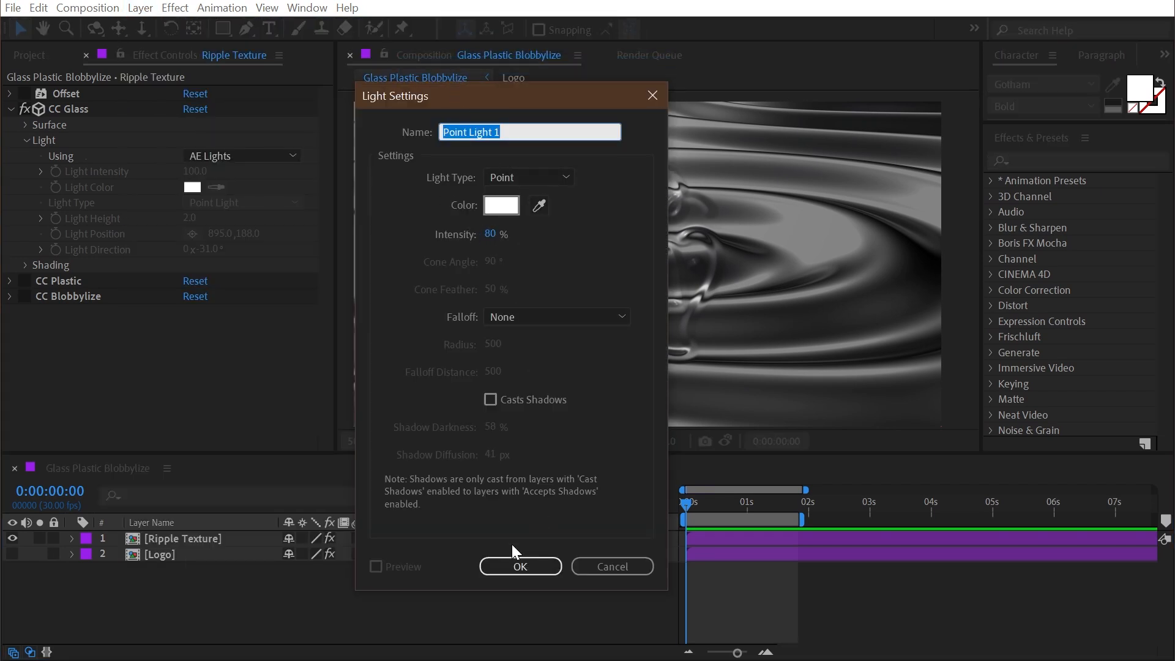
click(519, 562)
drag(679, 236, 737, 289)
drag(861, 294, 958, 137)
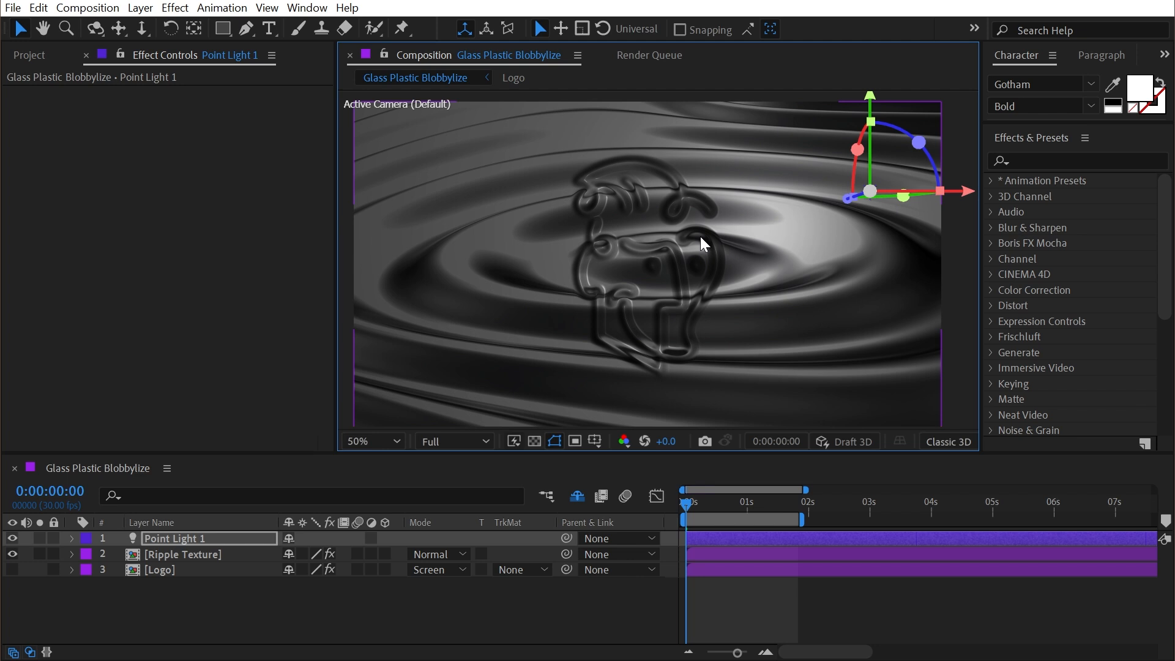
- Check which light sources CC Plastic and CC Blobbylize can use on the Ripple Texture layer
click(205, 554)
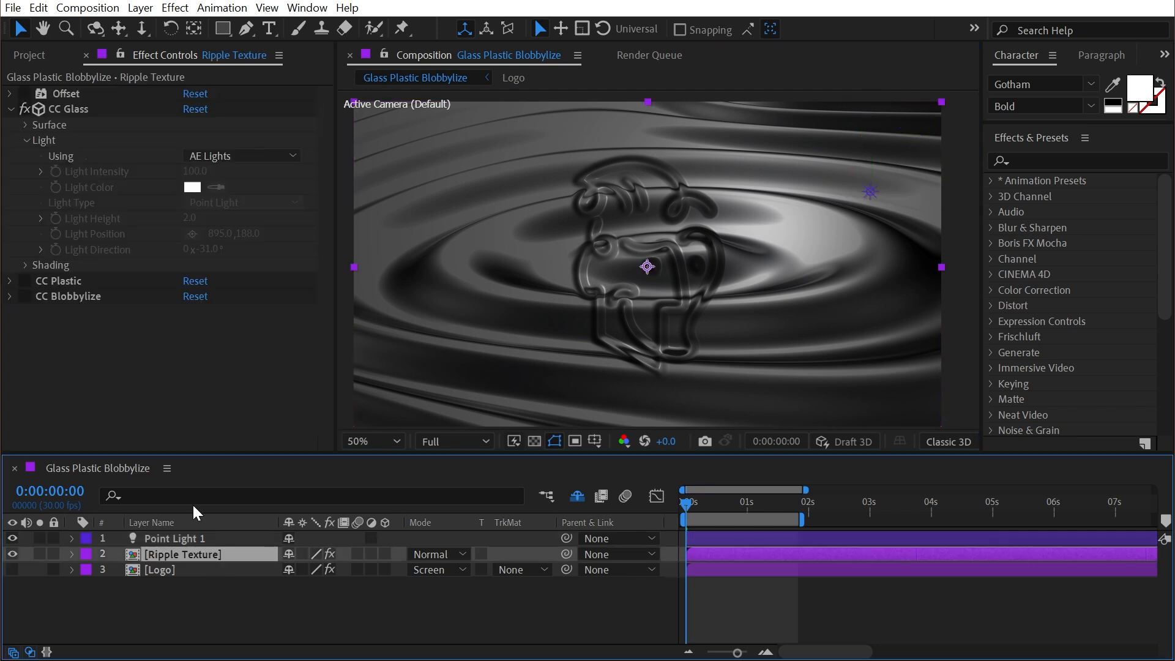
click(11, 110)
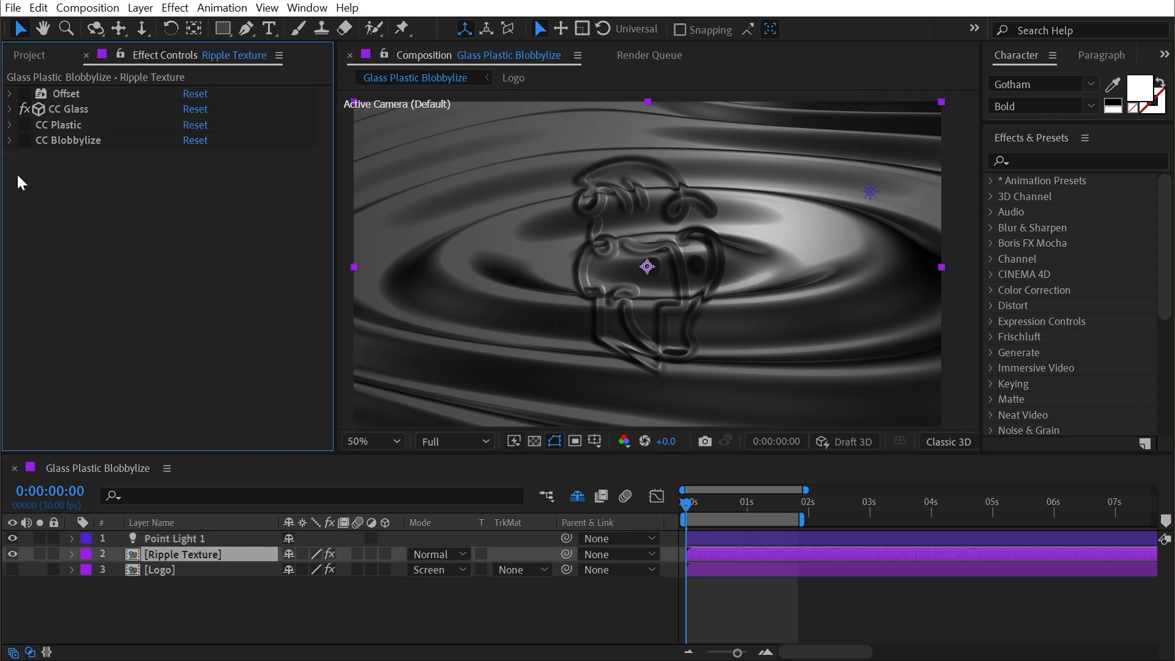
click(9, 123)
click(250, 172)
click(11, 140)
click(233, 186)
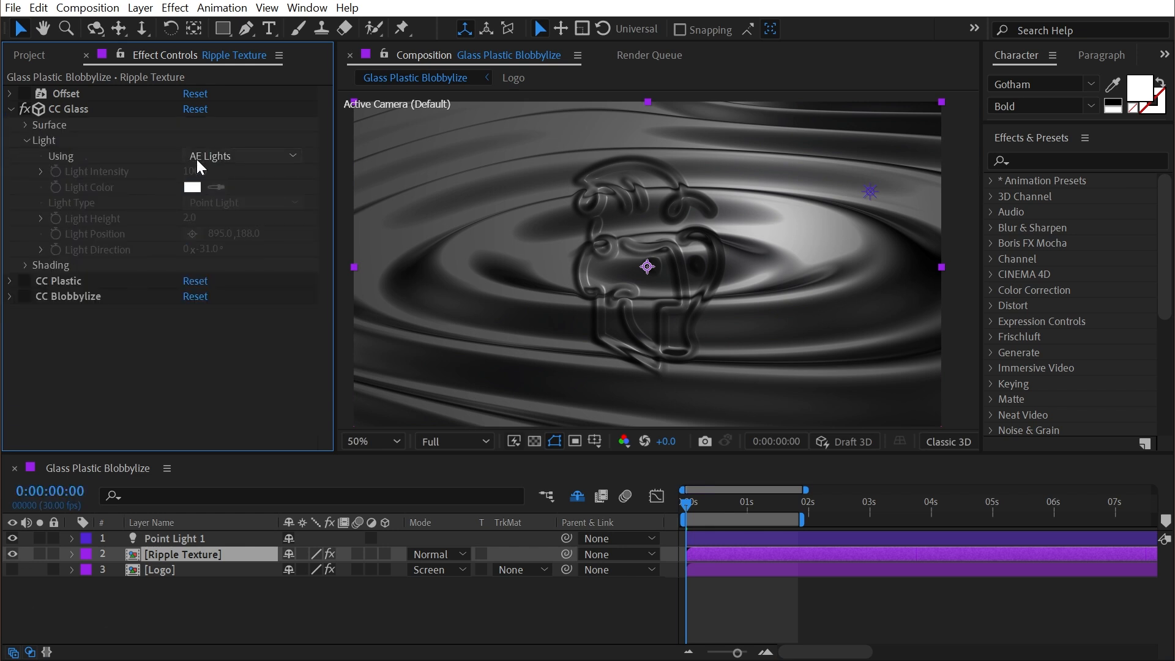
- Set CC Glass back to Effect Light and hide the point light layer
click(196, 159)
click(207, 171)
click(12, 538)
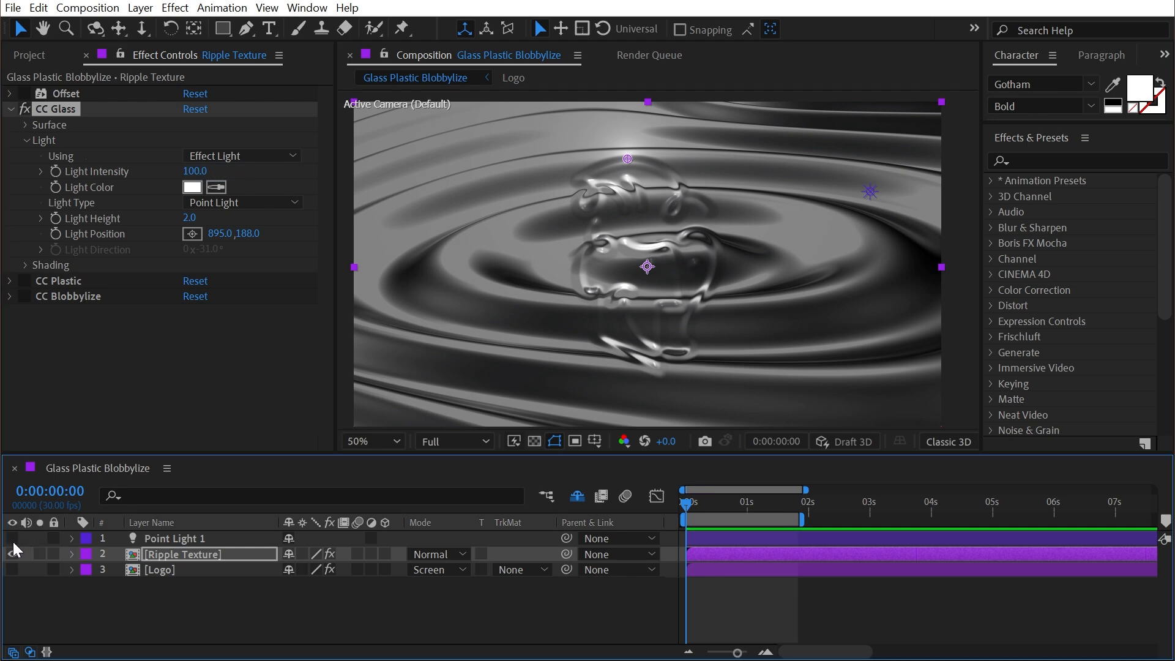
- Collapse the Light settings and expand the Shading settings of CC Glass, CC Plastic and CC Blobbylize to compare them
click(24, 140)
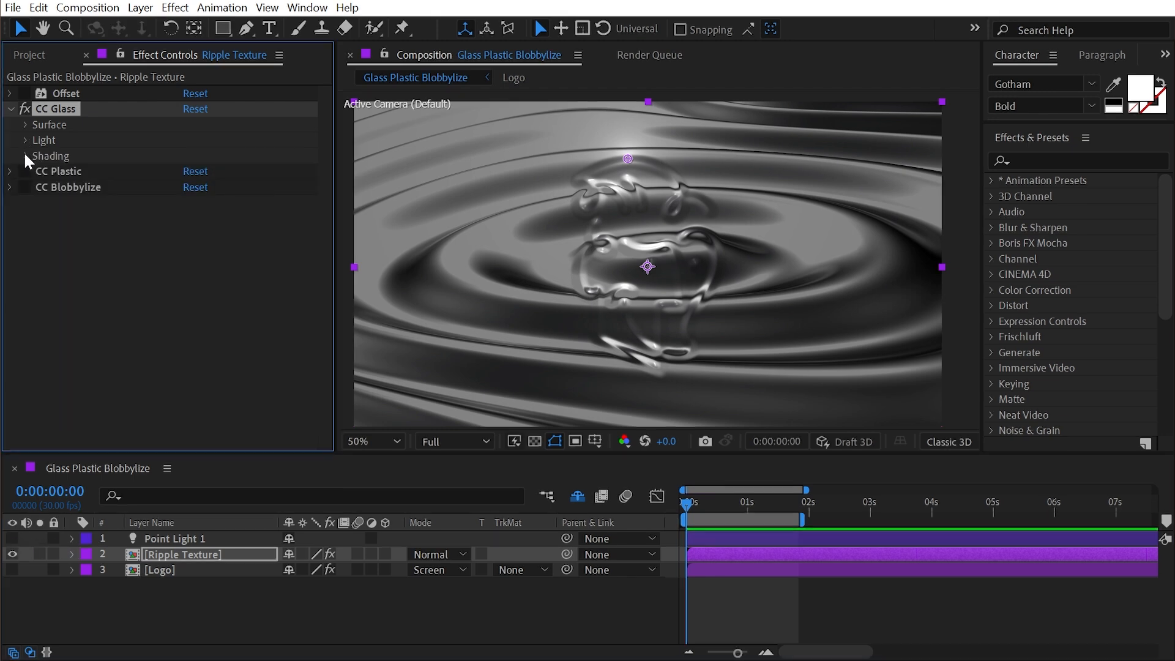
click(25, 155)
click(13, 301)
click(38, 346)
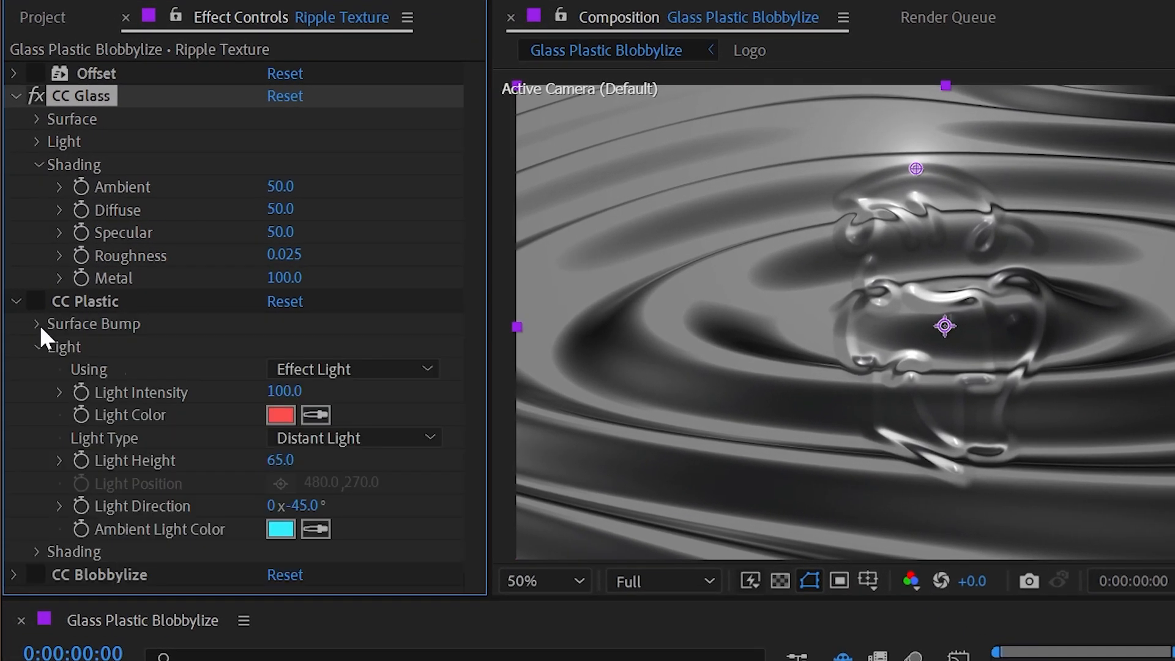
click(38, 346)
click(38, 369)
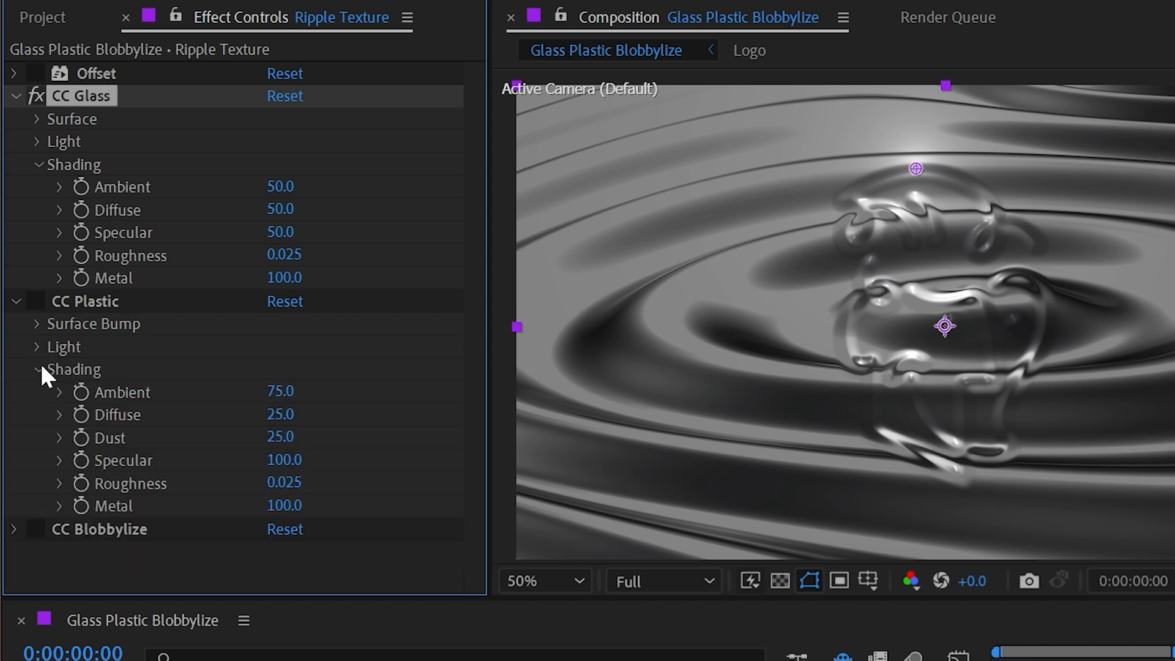
click(13, 530)
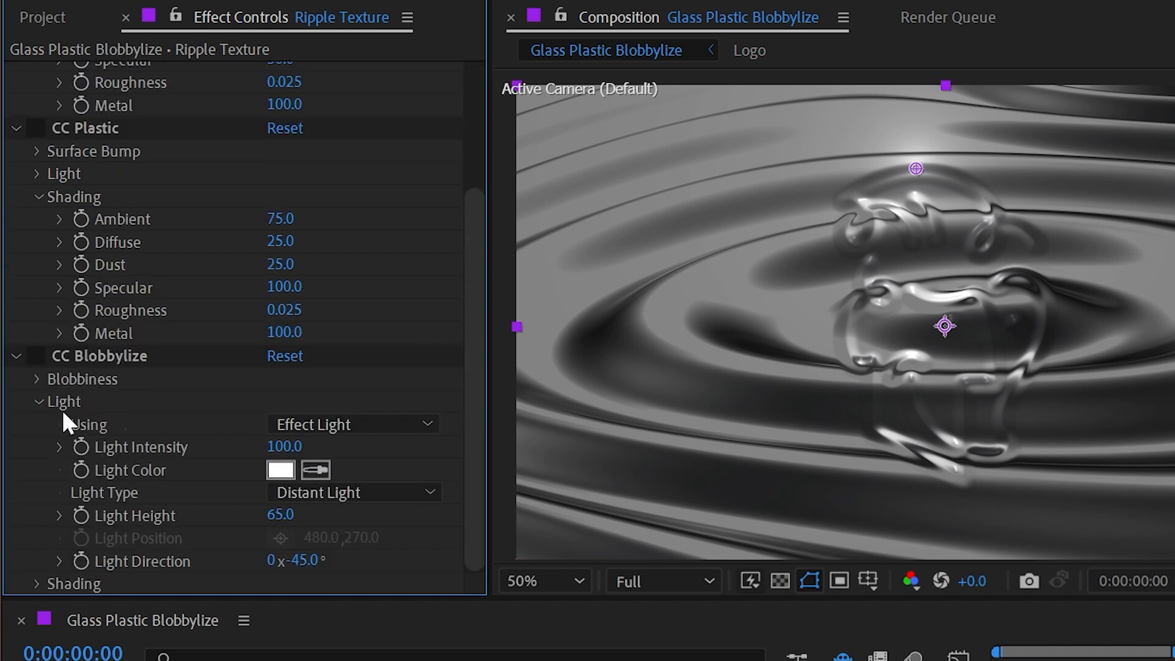
click(38, 402)
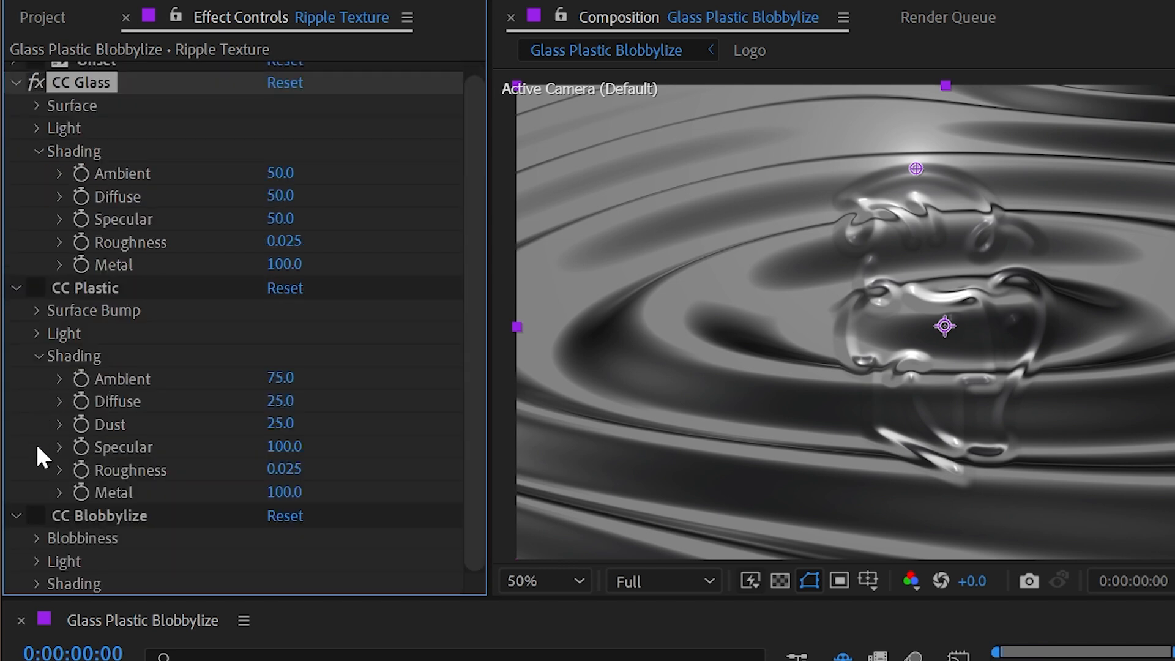
click(36, 581)
scroll(129, 171, up, 3)
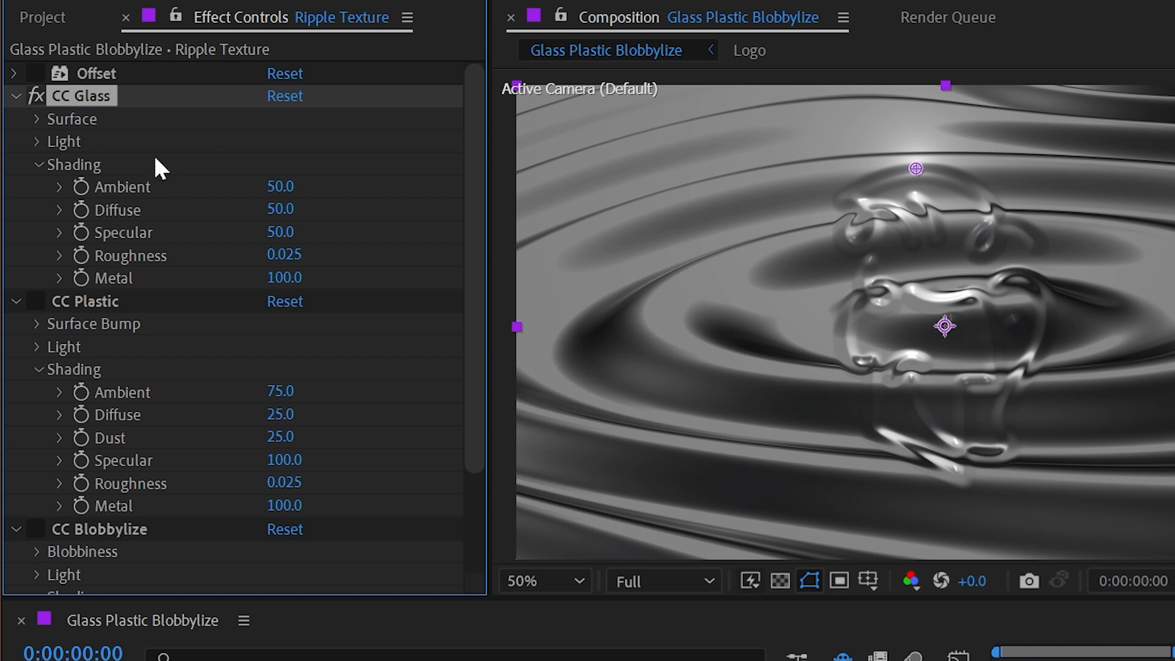
- Move CC Glass's light to the upper left of the logo and set its Ambient shading to 24
drag(916, 169, 750, 174)
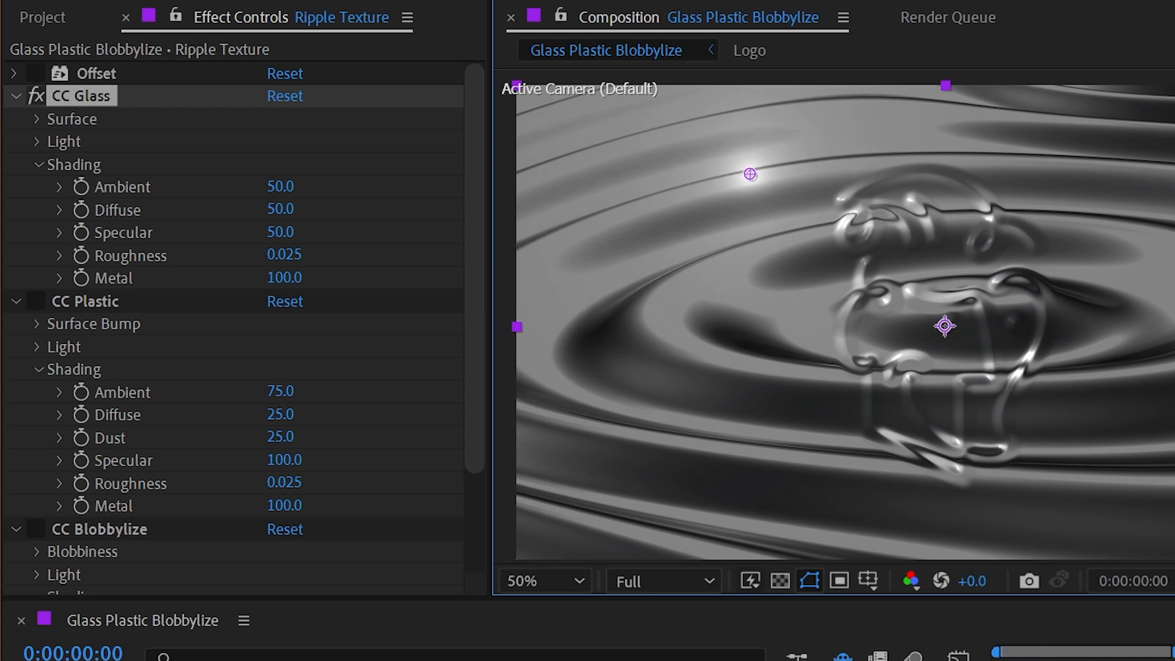
drag(292, 193, 86, 234)
- Try a lower Roughness in CC Glass's Shading and undo the change
drag(284, 254, 141, 248)
key(ctrl+z)
scroll(177, 343, down, 4)
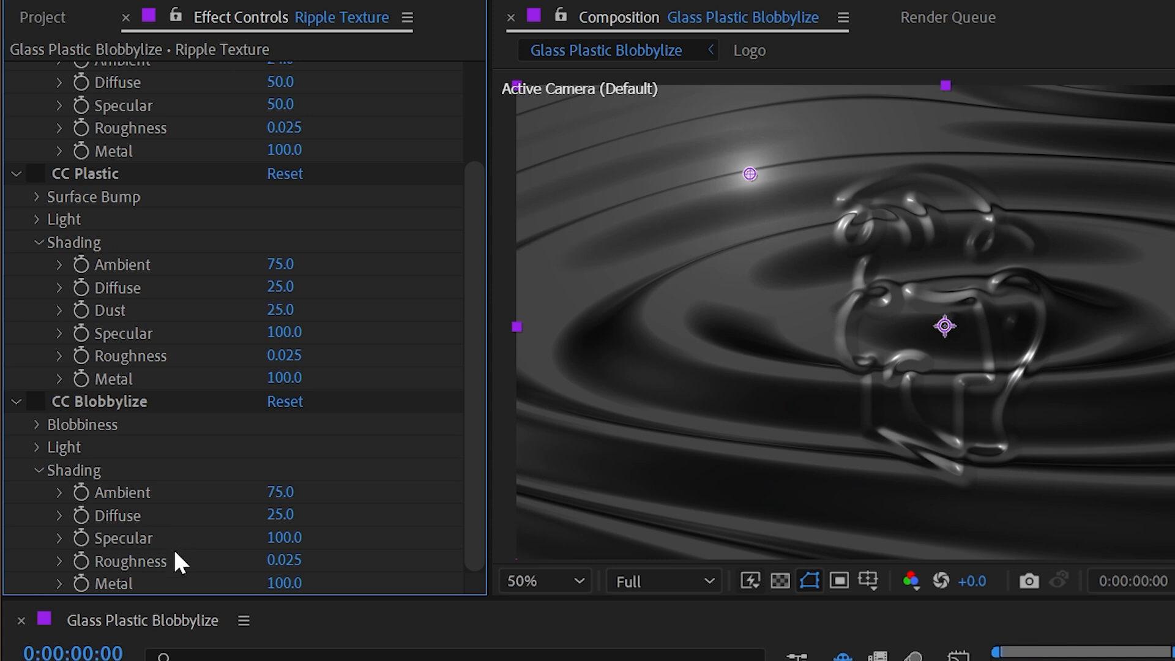
- Turn CC Glass off and CC Plastic on, and set CC Plastic's Dust to 76
scroll(177, 559, up, 4)
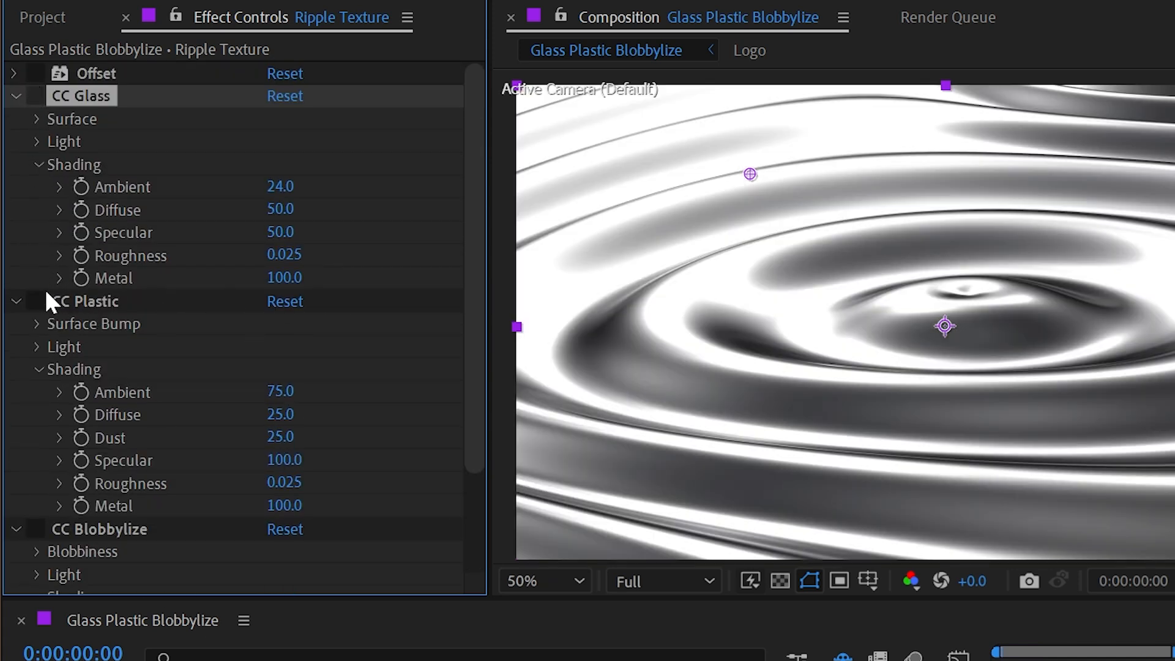
click(16, 95)
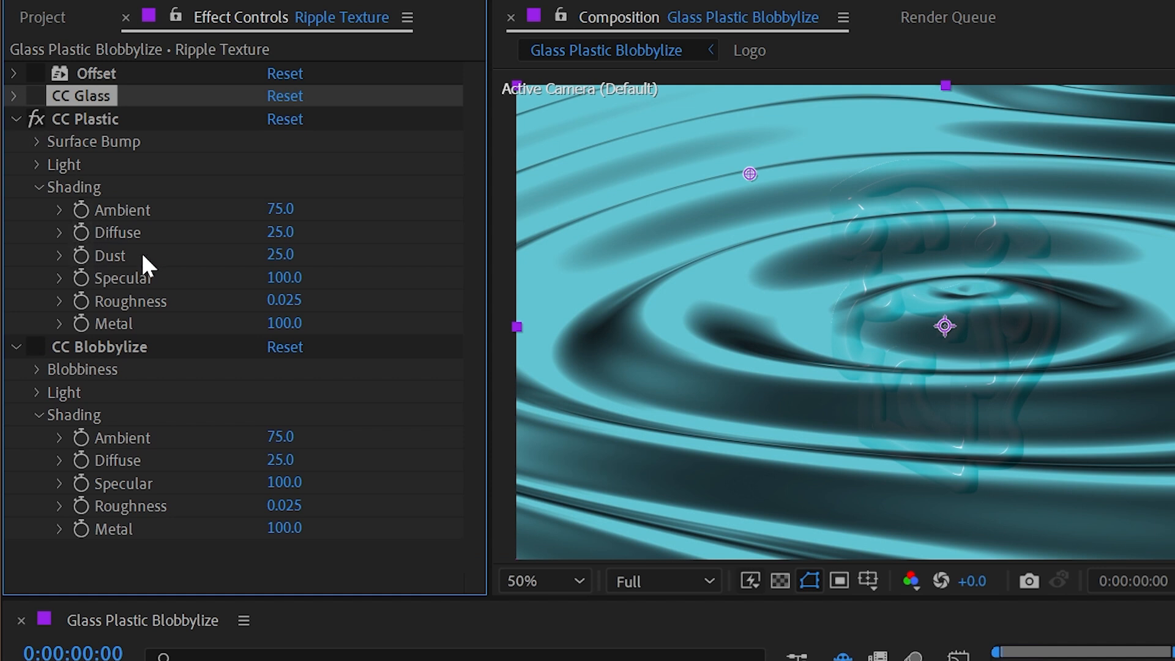
drag(273, 257, 397, 245)
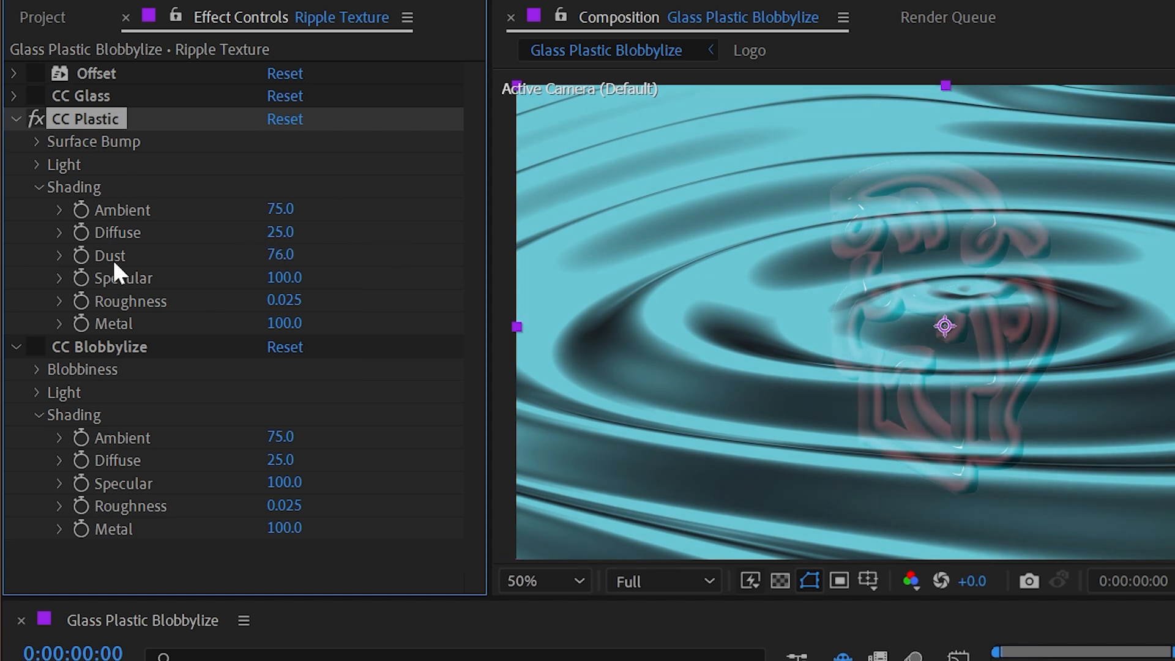